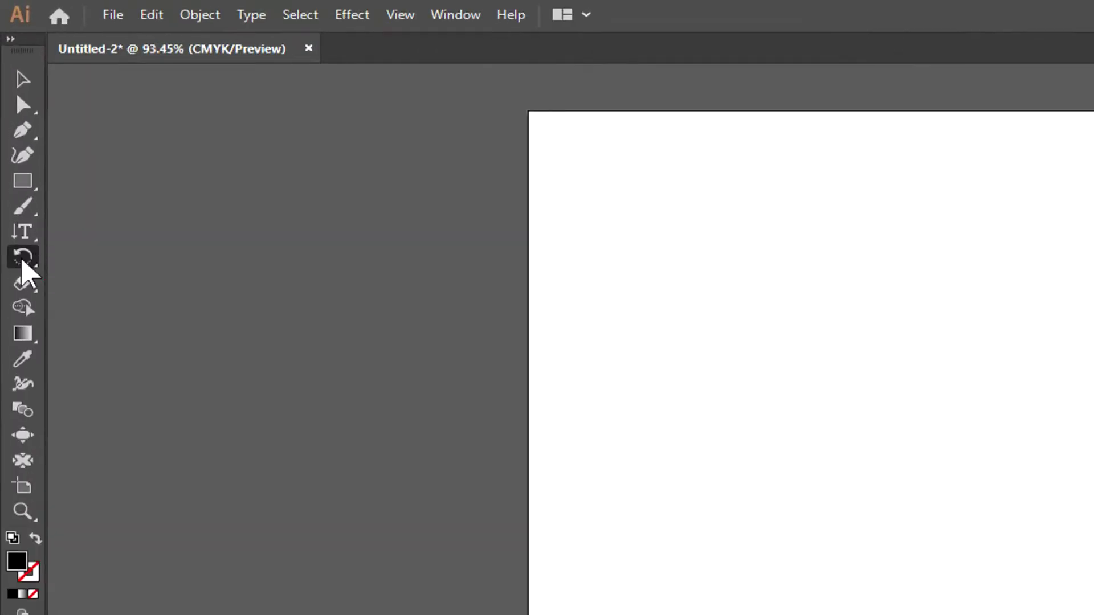
Step: Look through the rotate, scale and reflect tools, then return to the Selection tool
click(11, 128)
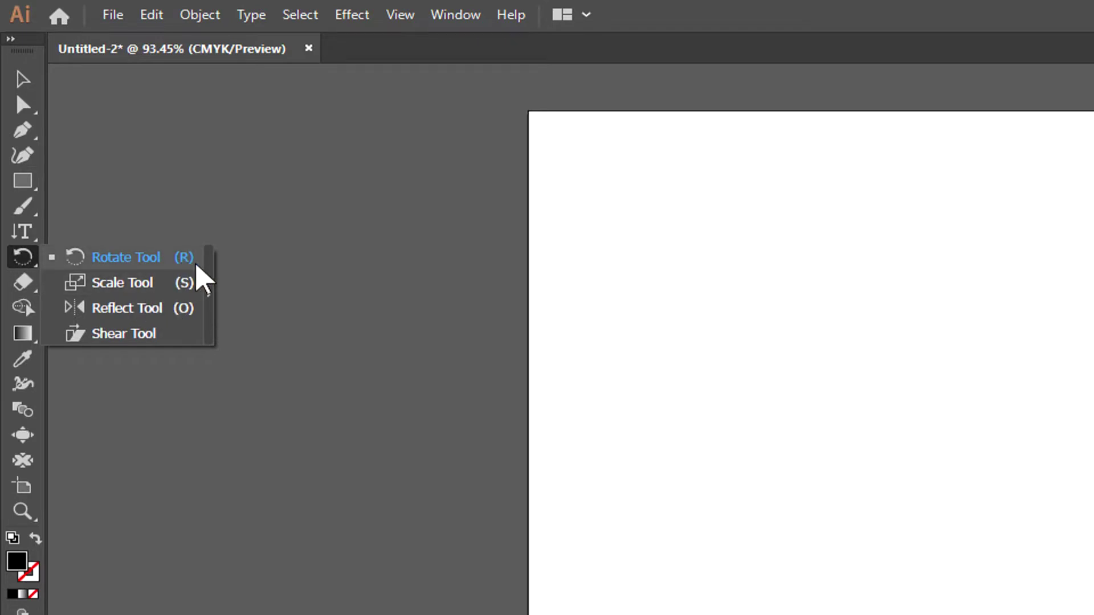
click(22, 79)
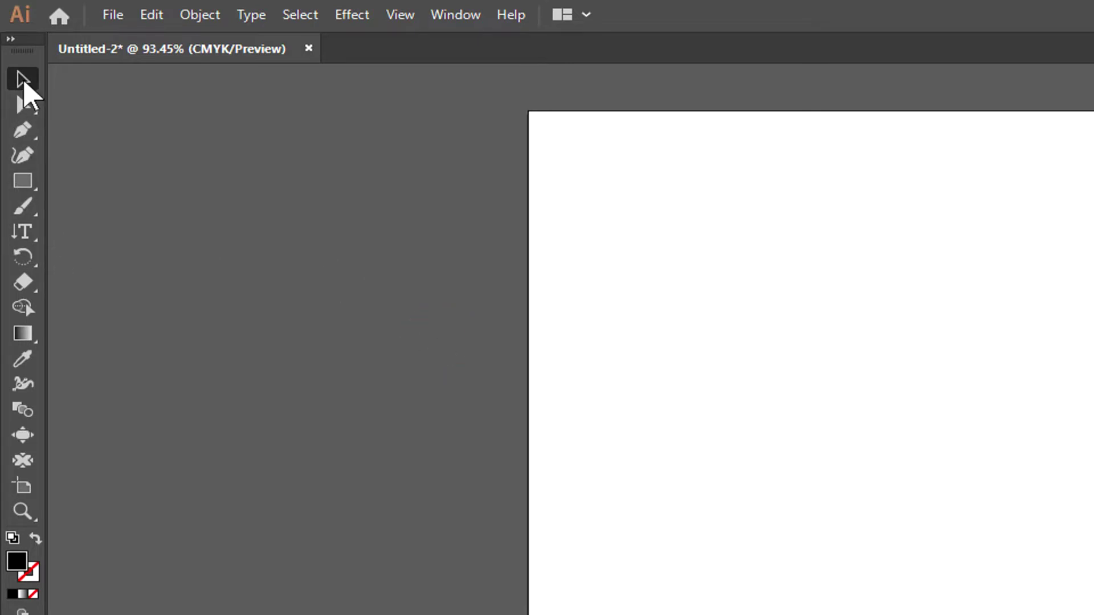
key(r)
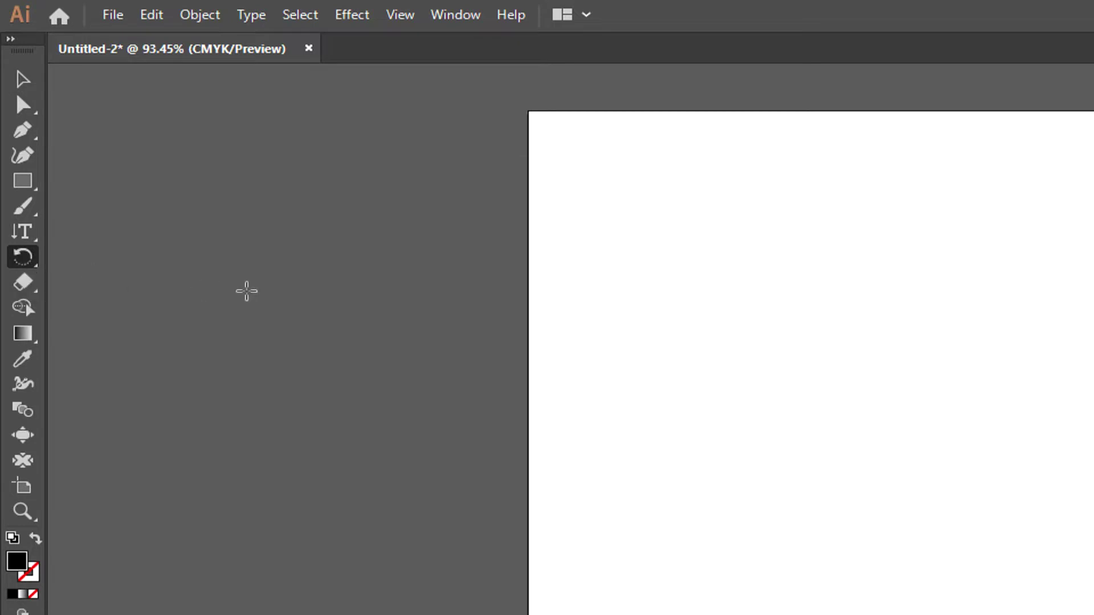
click(23, 80)
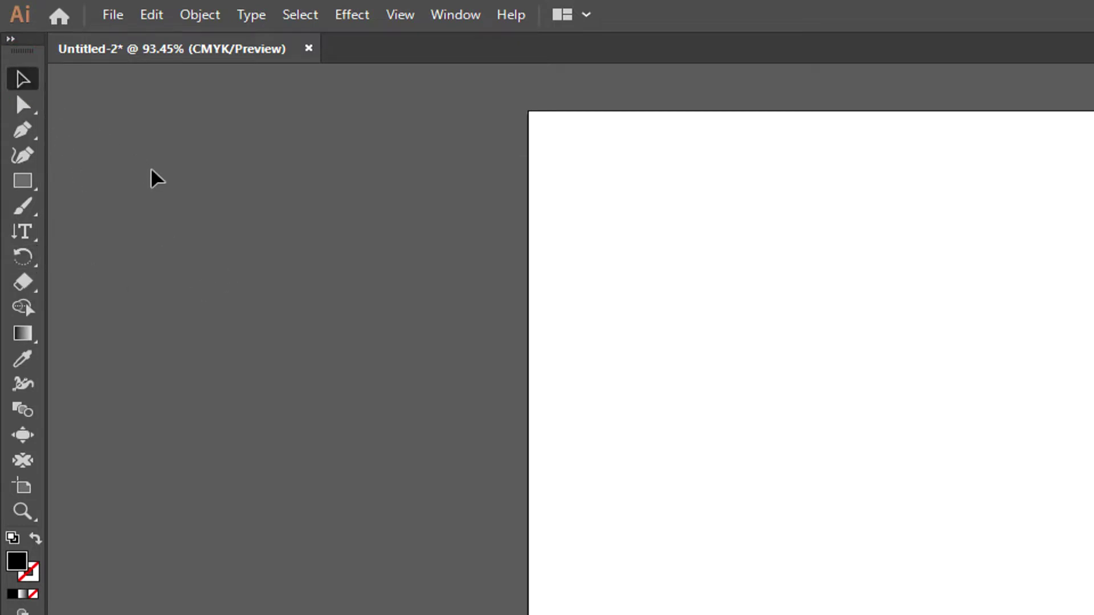
Step: Pen-draw a closed path with curved anchors down the left and a straight right edge
click(22, 131)
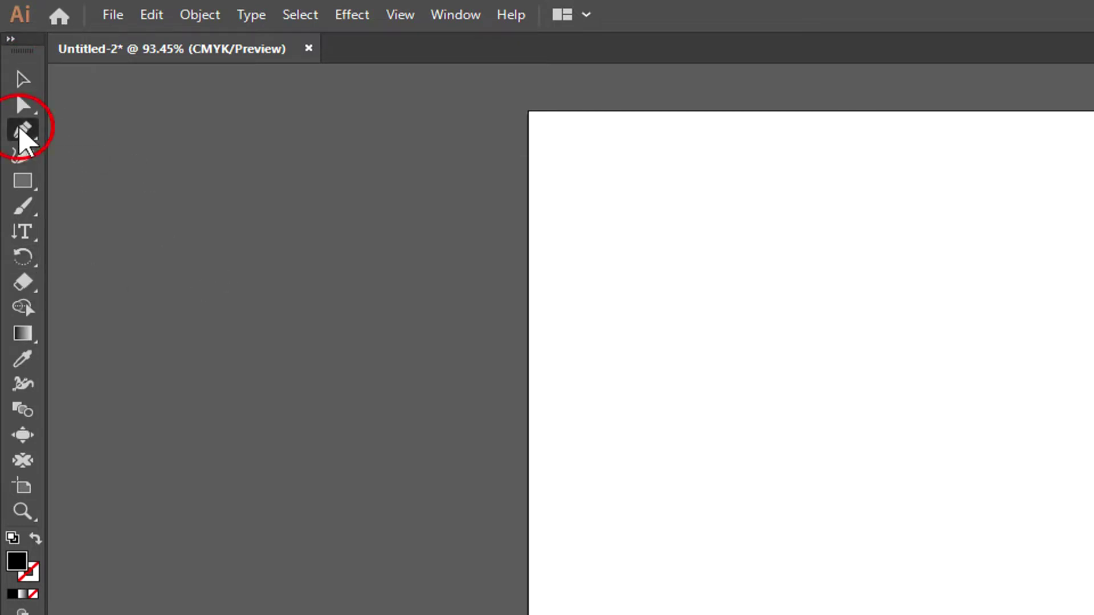
click(459, 215)
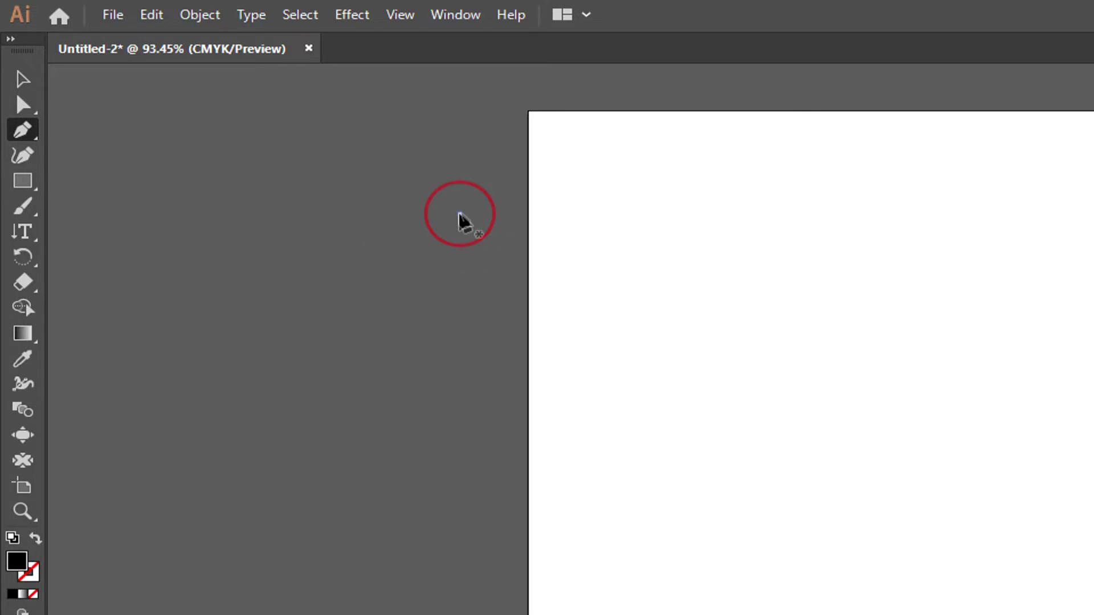
drag(393, 274, 396, 331)
drag(420, 387, 426, 417)
drag(393, 463, 385, 489)
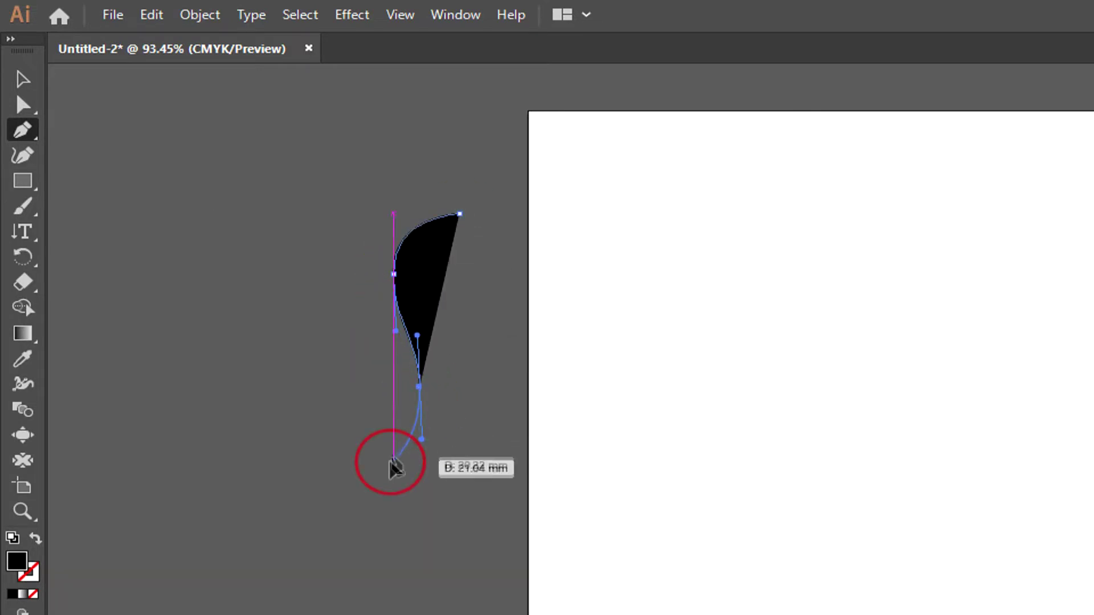
drag(466, 464, 472, 454)
click(460, 145)
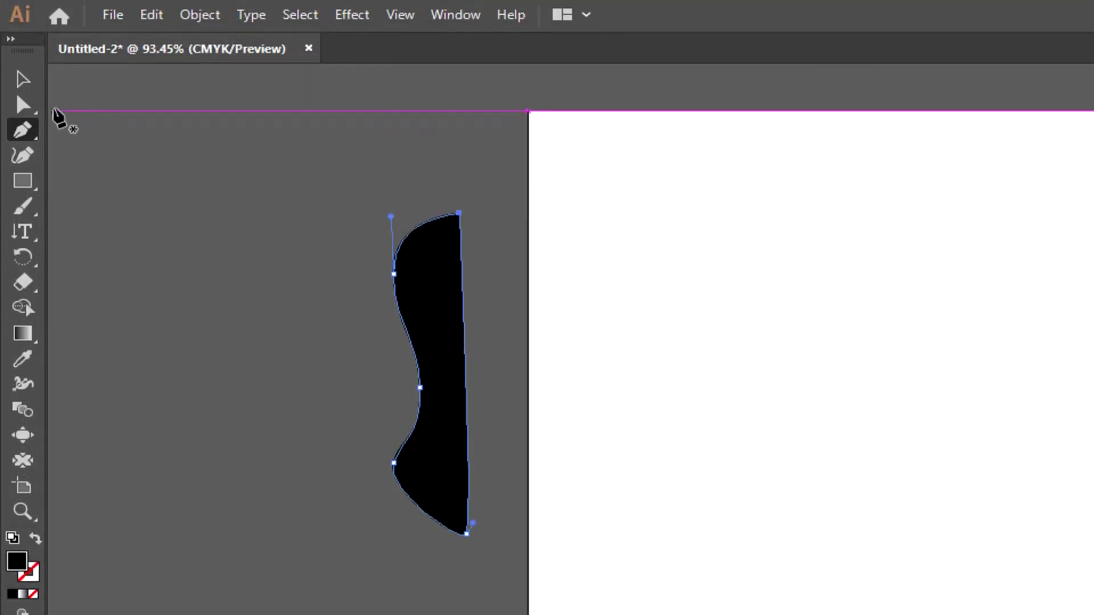
Step: Nudge the black shape slightly to the left
click(23, 79)
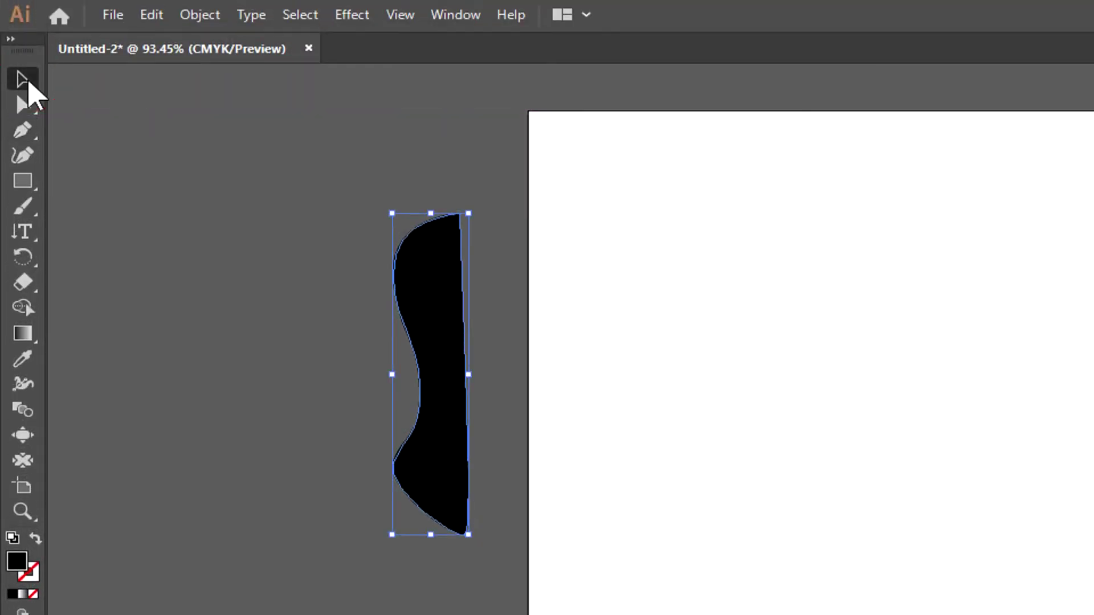
click(220, 325)
drag(452, 433, 414, 422)
click(589, 419)
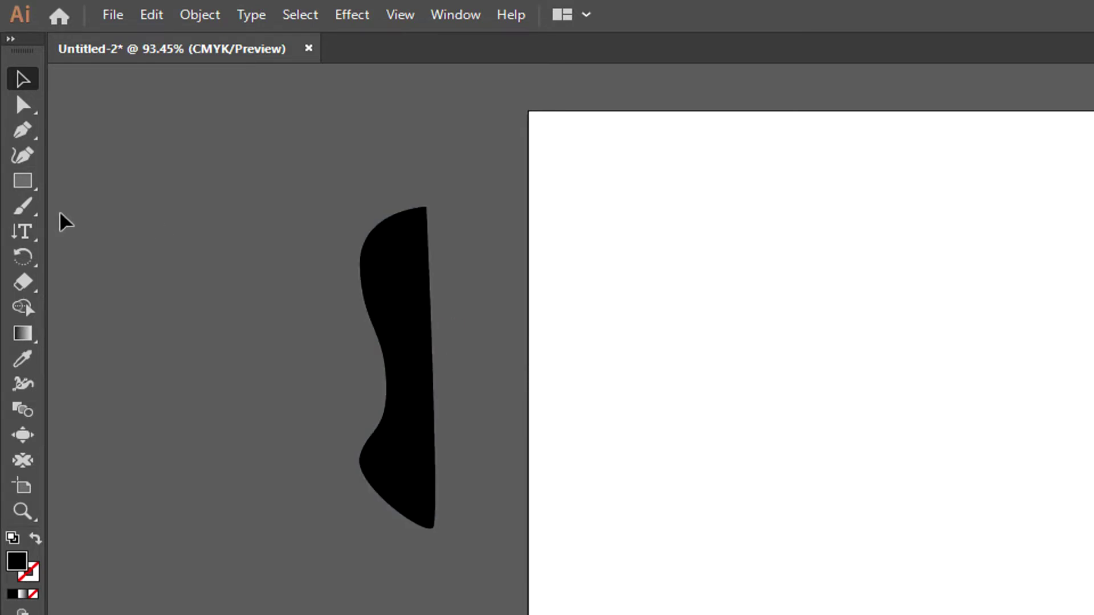
Step: Marquee-select the black shape, deselecting and reselecting it a few times
drag(234, 138, 595, 516)
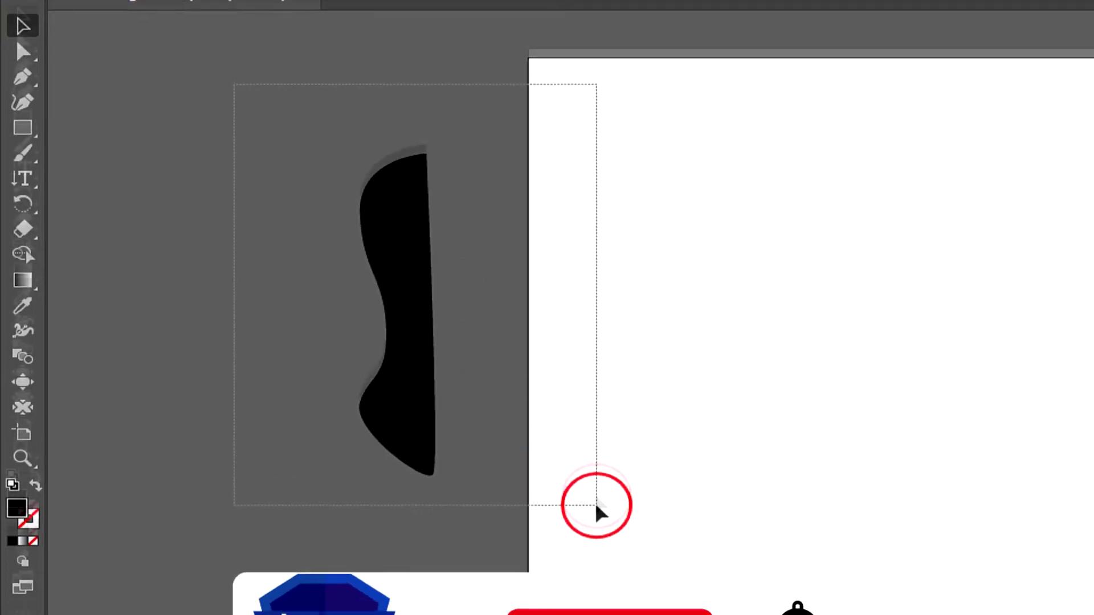
drag(256, 114, 557, 512)
click(525, 453)
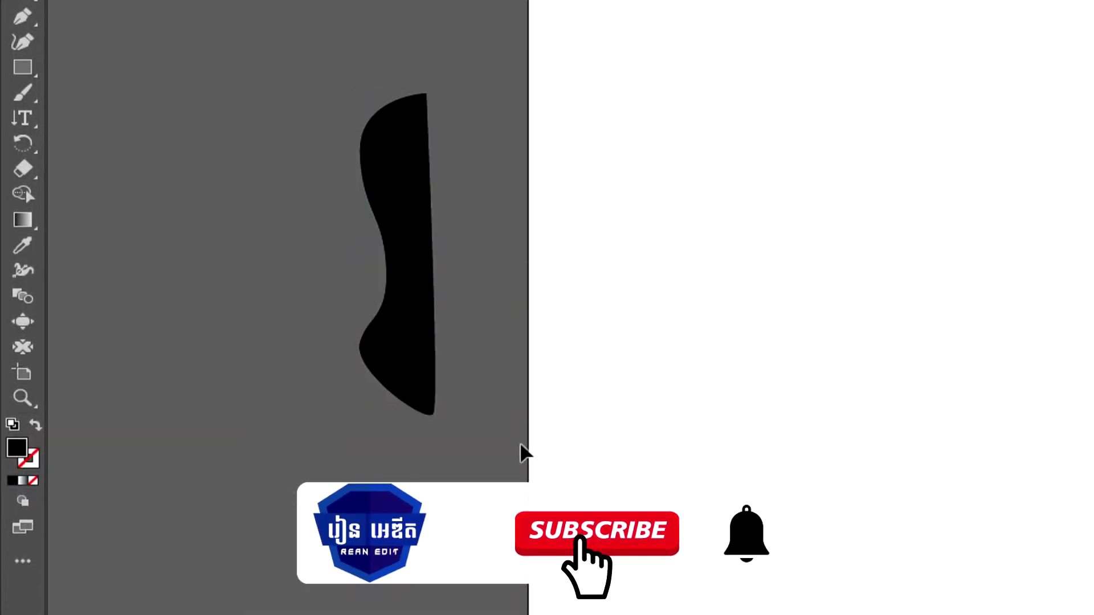
click(429, 420)
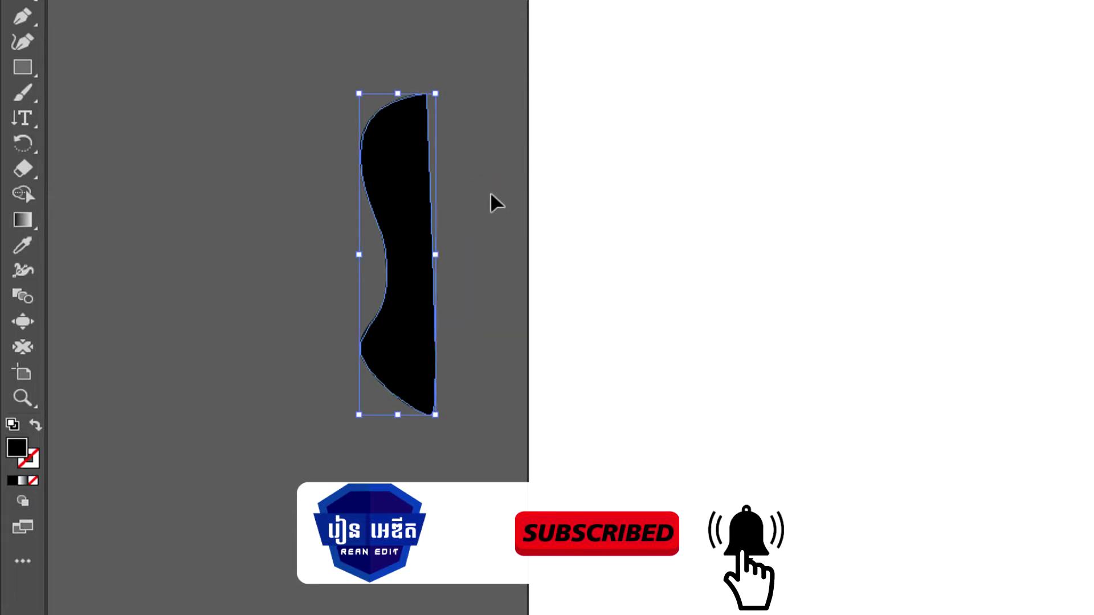
click(496, 203)
mouse_move(245, 152)
mouse_down()
mouse_move(416, 353)
mouse_move(536, 556)
mouse_up()
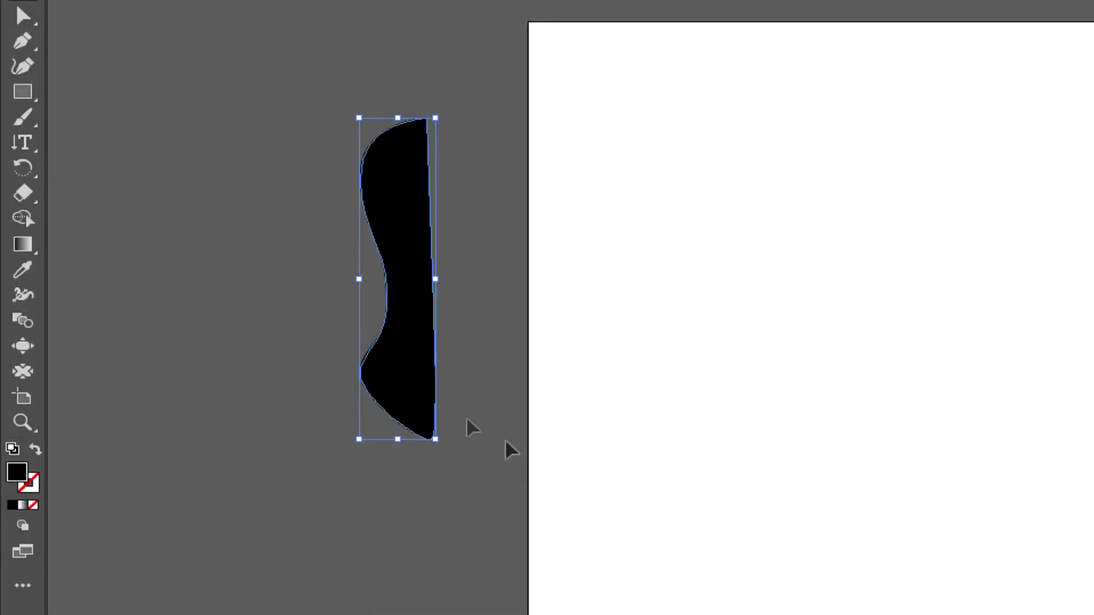
click(22, 168)
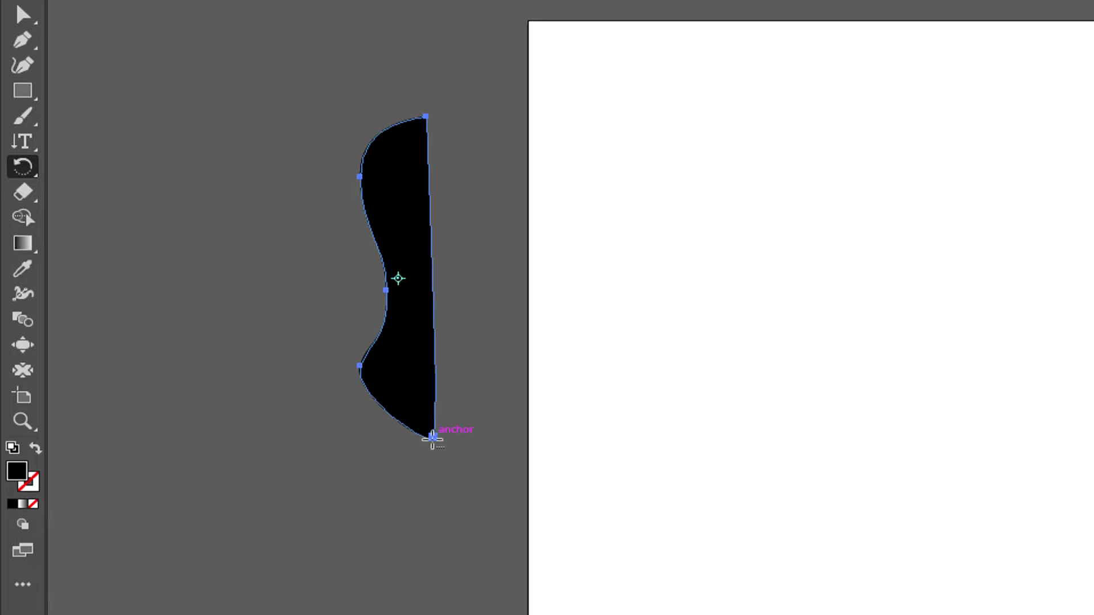
click(433, 438)
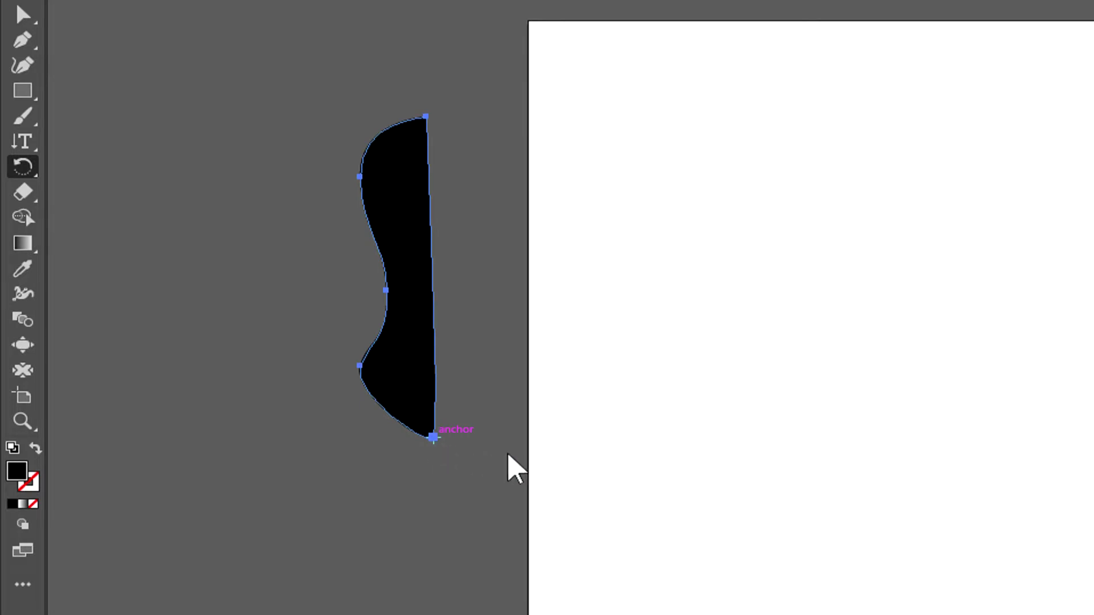
key(Return)
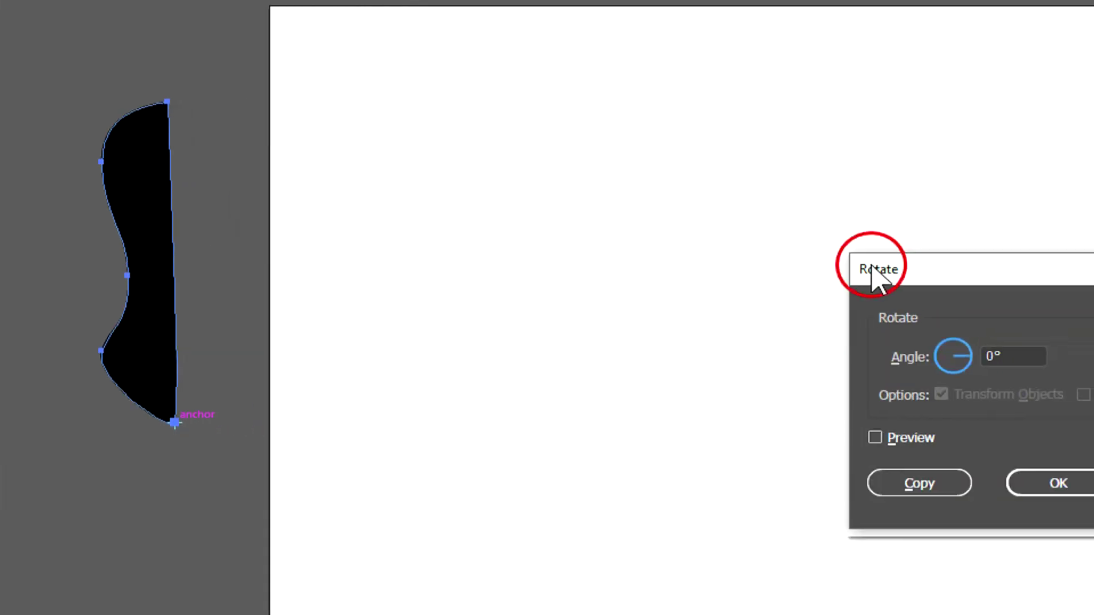
drag(946, 270, 342, 162)
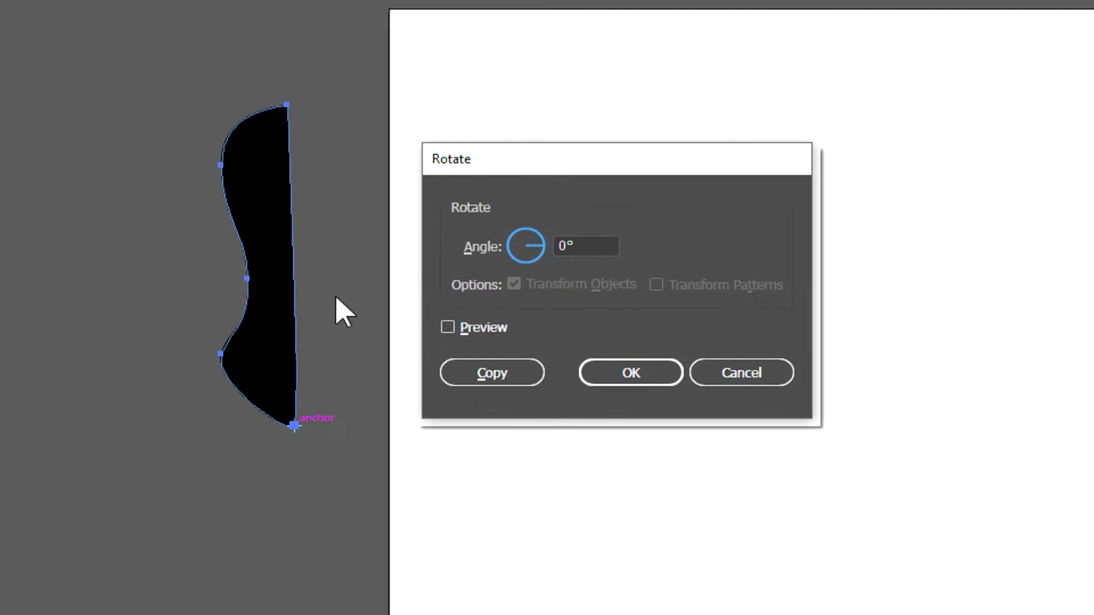
click(587, 246)
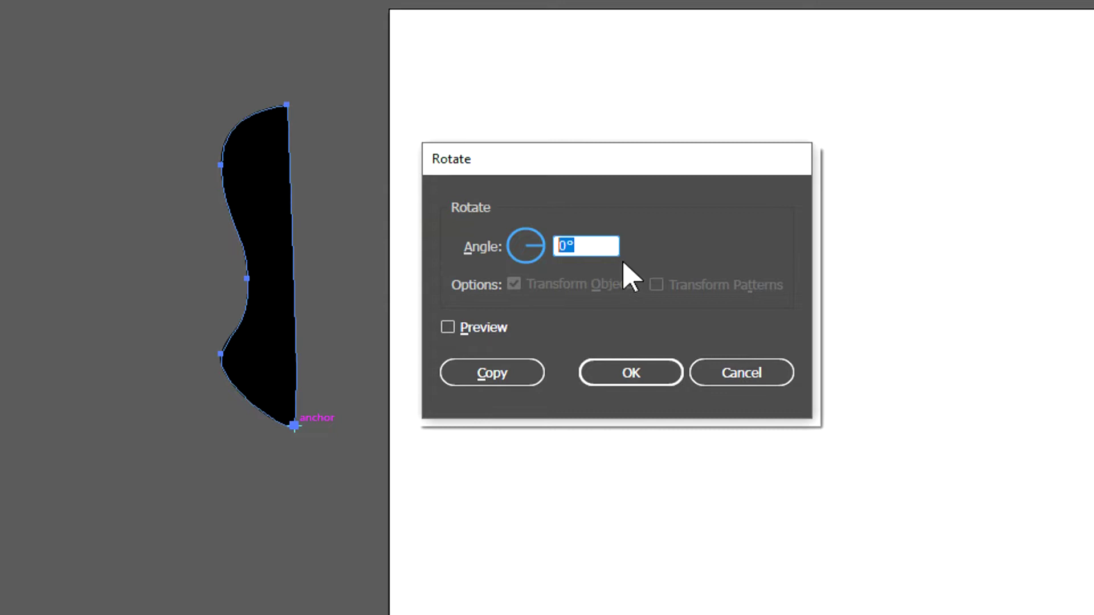
text(10)
drag(590, 247, 550, 250)
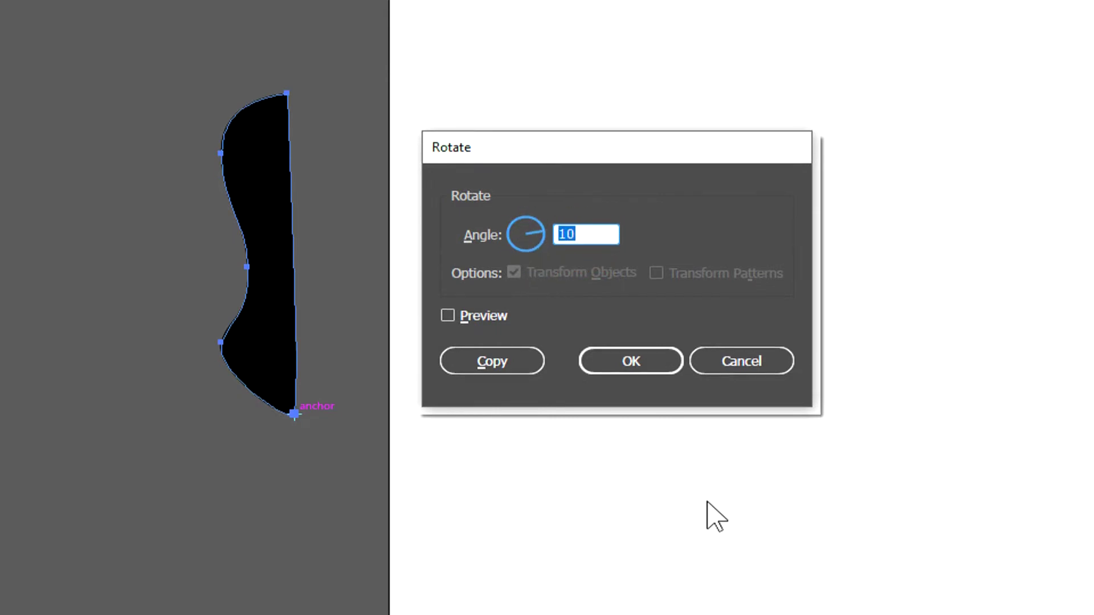
click(727, 348)
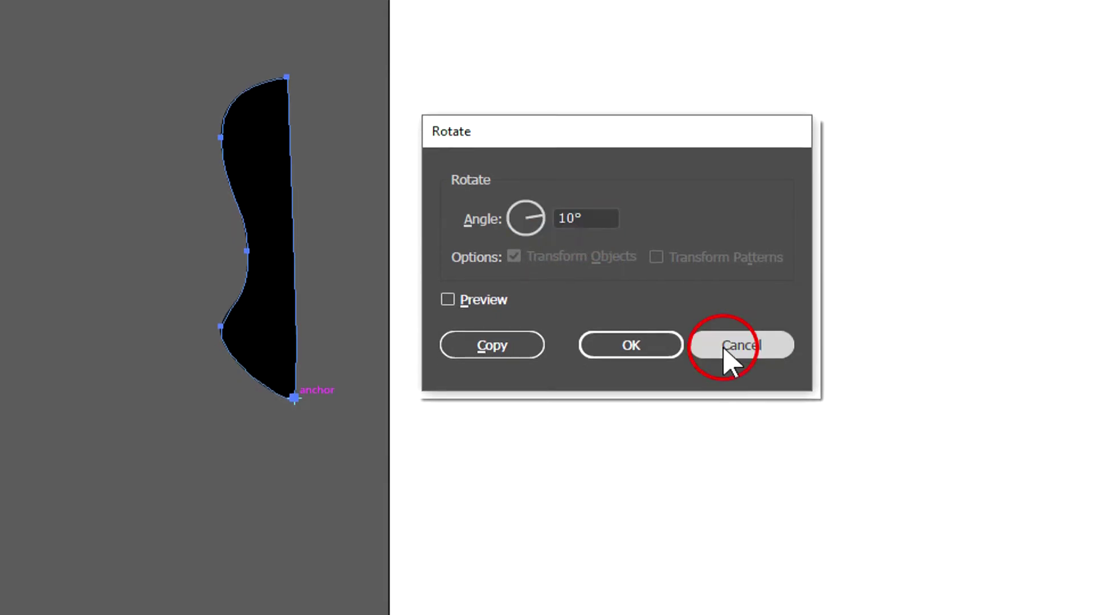
click(23, 80)
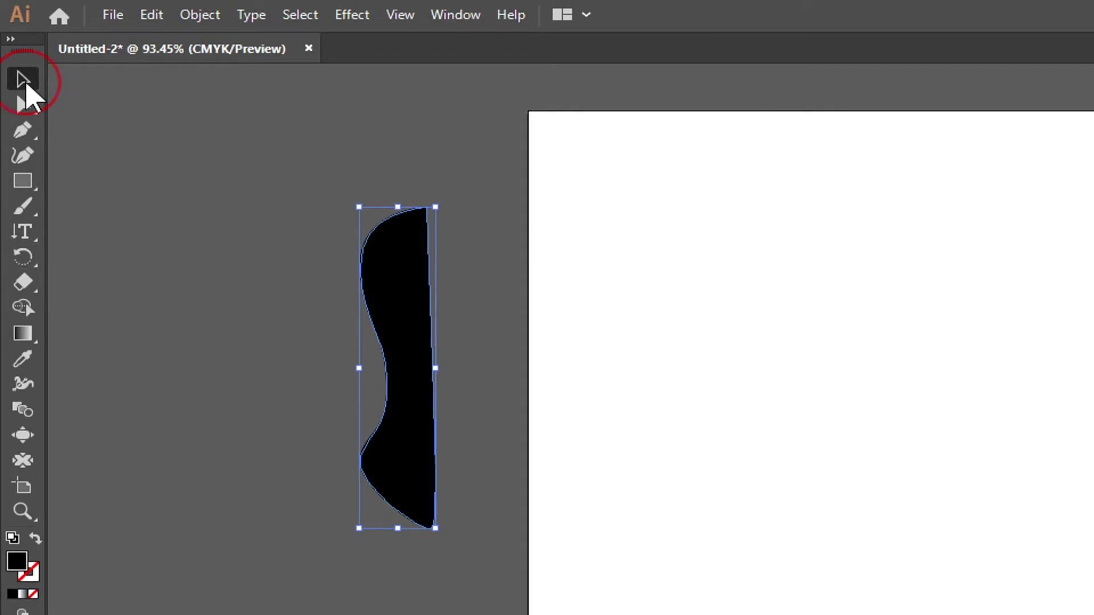
Step: Delete the curved shape and draw a tall, thin rectangle left of the page
click(399, 370)
key(Delete)
click(23, 178)
drag(399, 222, 439, 509)
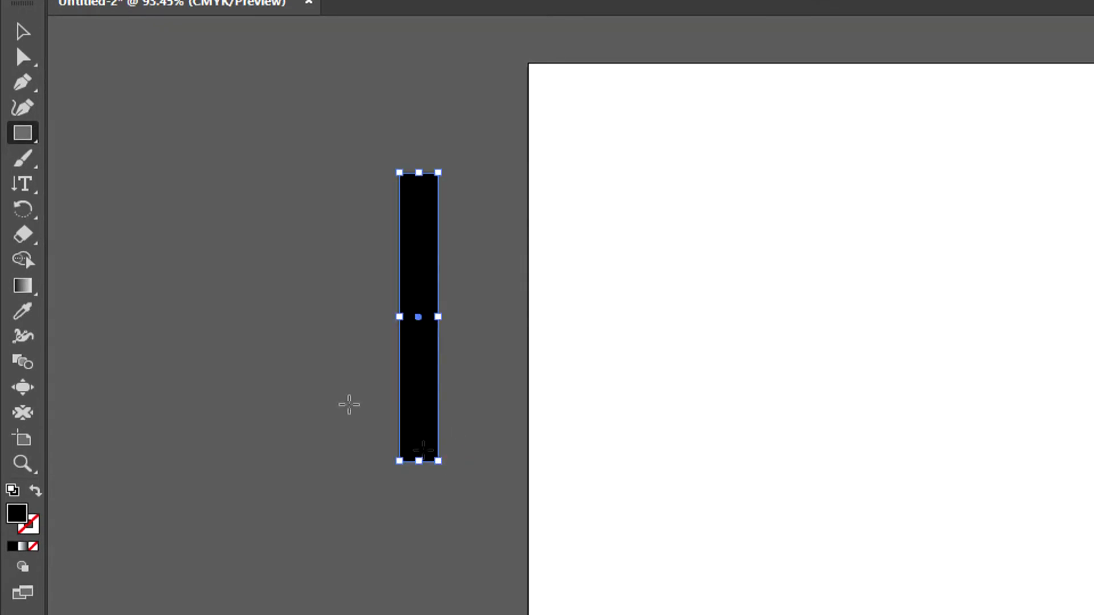
Step: Marquee-select the black rectangle and switch to the Rotate tool
click(24, 210)
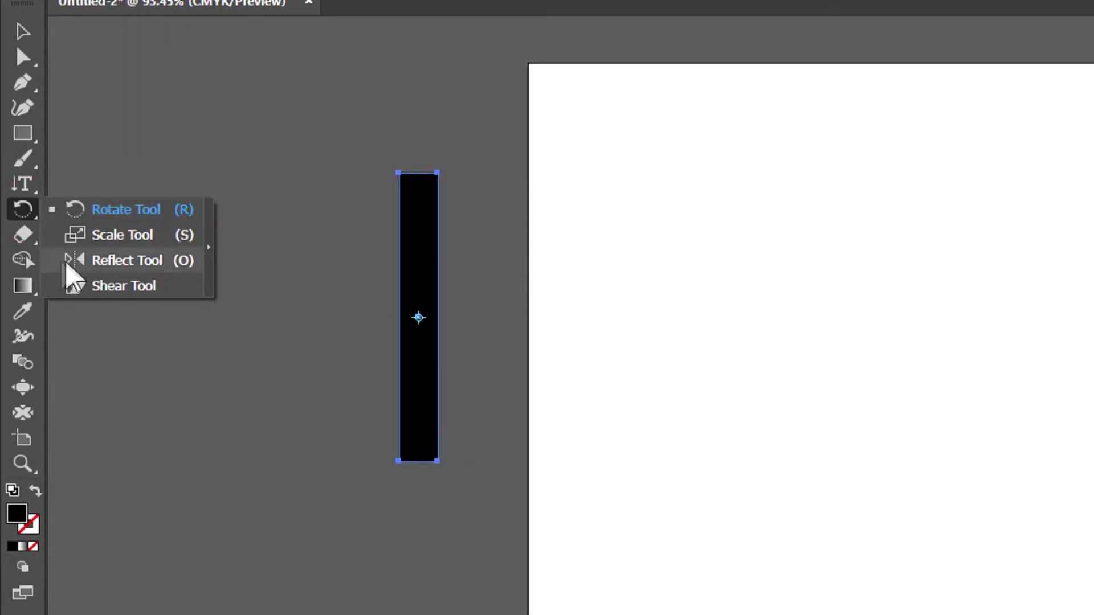
click(23, 80)
click(279, 313)
drag(354, 171, 496, 484)
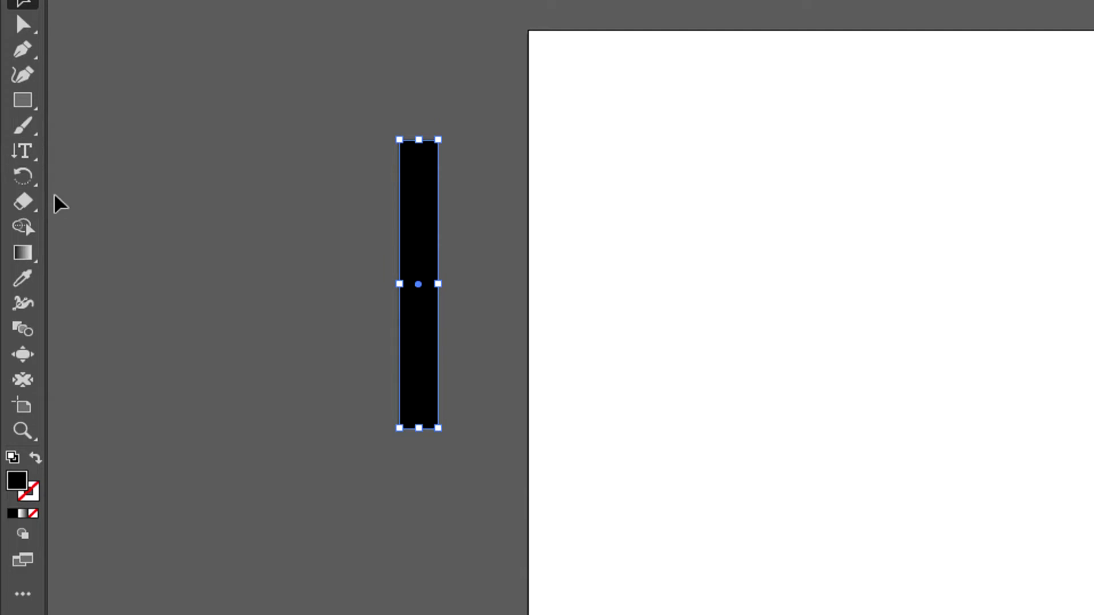
click(24, 177)
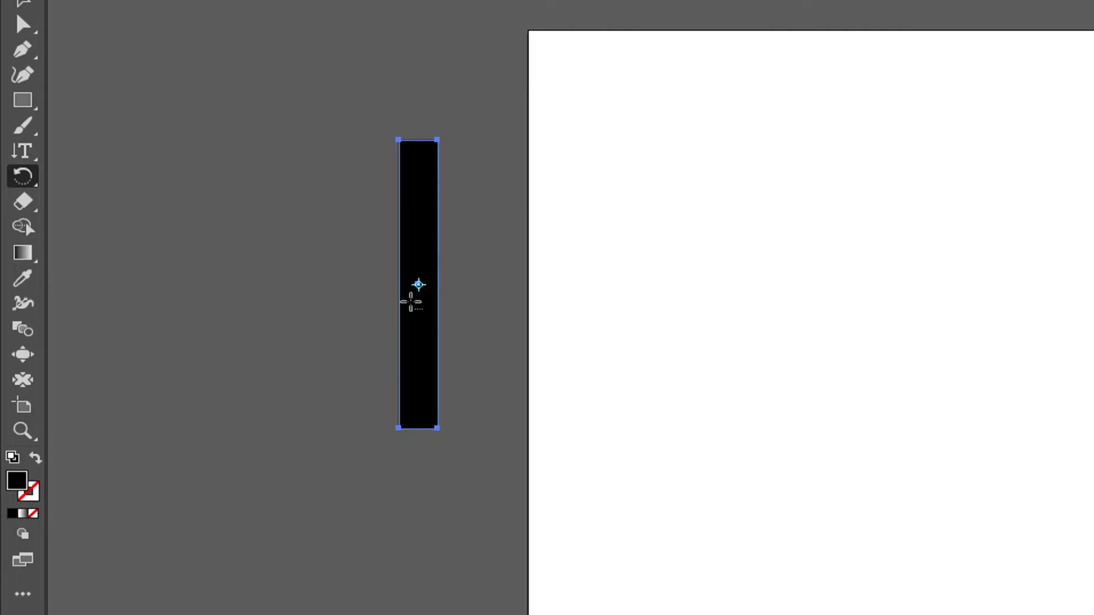
Step: Make a copy of the bar rotated 15° about its centre
alt+click(418, 285)
click(711, 267)
double_click(710, 267)
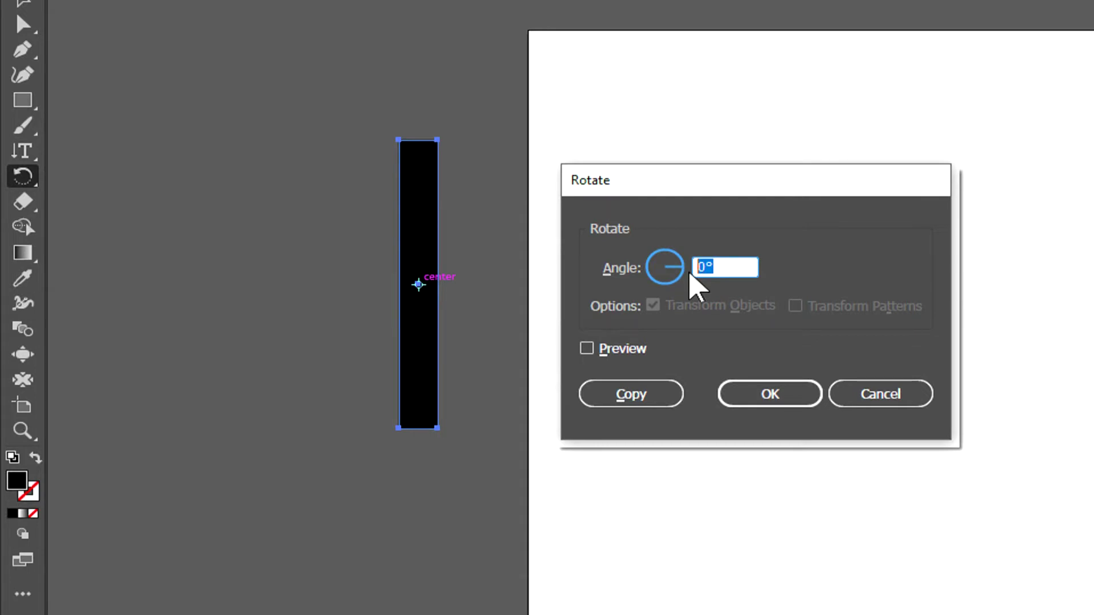
text(15)
click(630, 398)
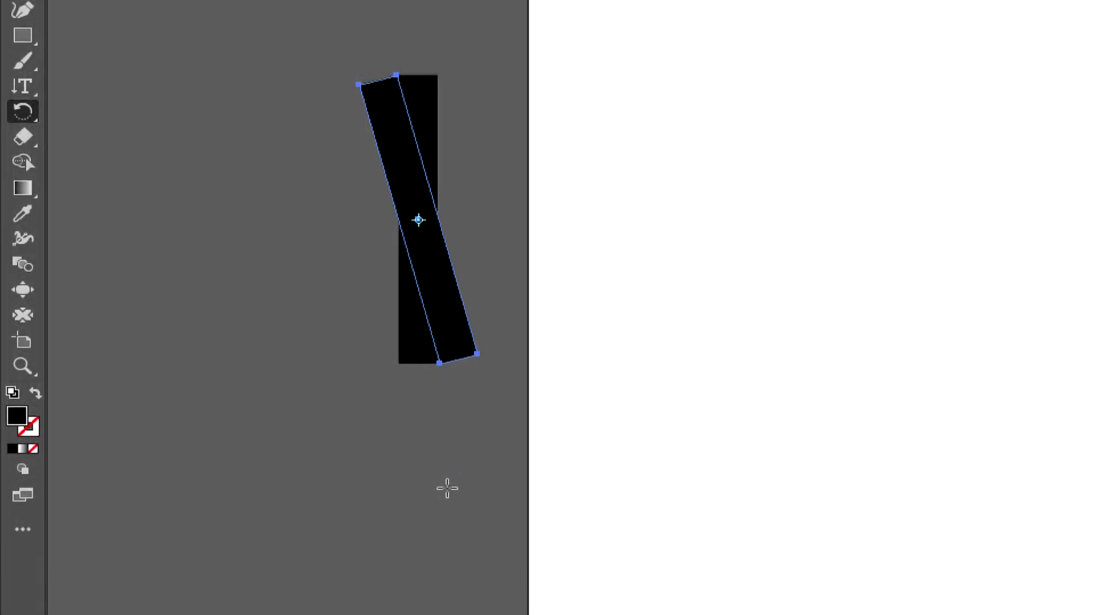
Step: Repeat the 15° copy twice, undo all copies, and reopen rotation settings at the bar's centre
key(ctrl+d)
key(ctrl+d)
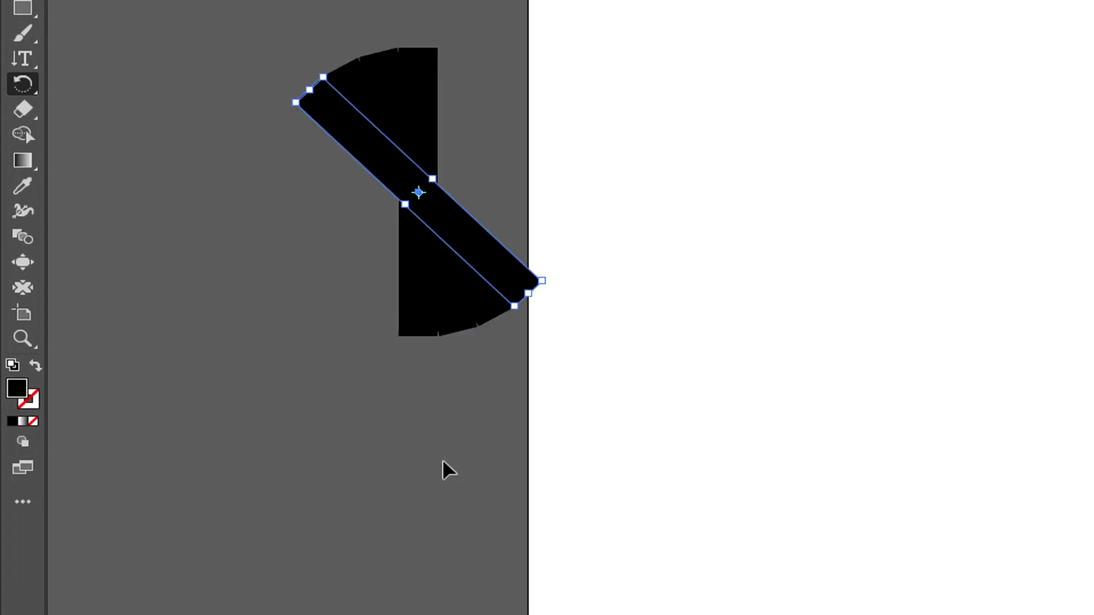
key(ctrl+d)
key(ctrl+d)
key(ctrl+d)
key(ctrl+d)
key(ctrl+d)
key(ctrl+d)
key(ctrl+d)
key(ctrl+d)
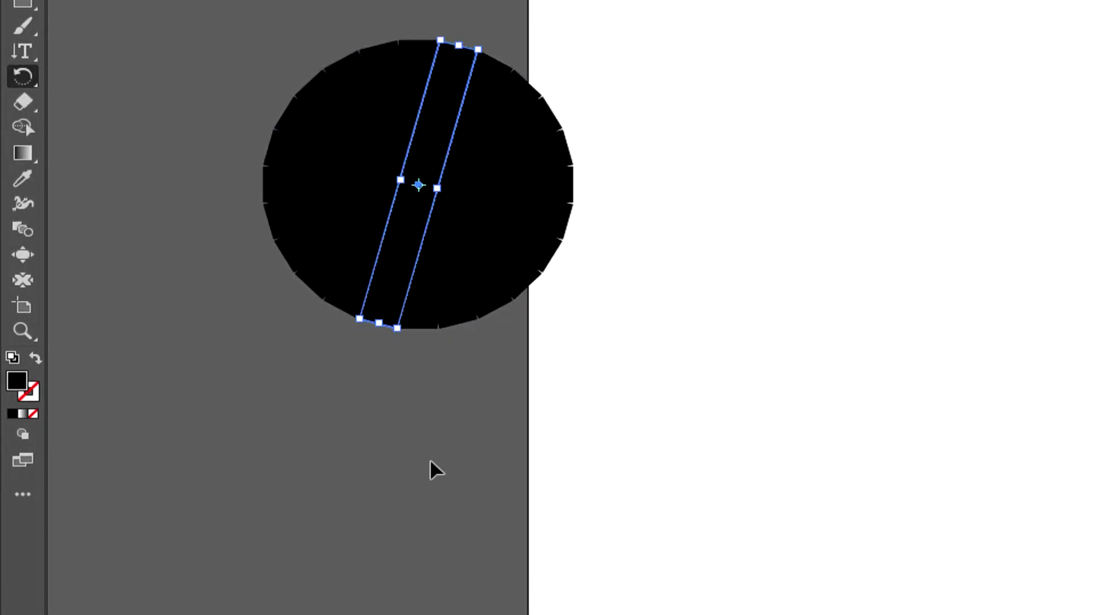
key(ctrl+z)
key(ctrl+z)
key(ctrl+z)
key(ctrl+z)
key(ctrl+z)
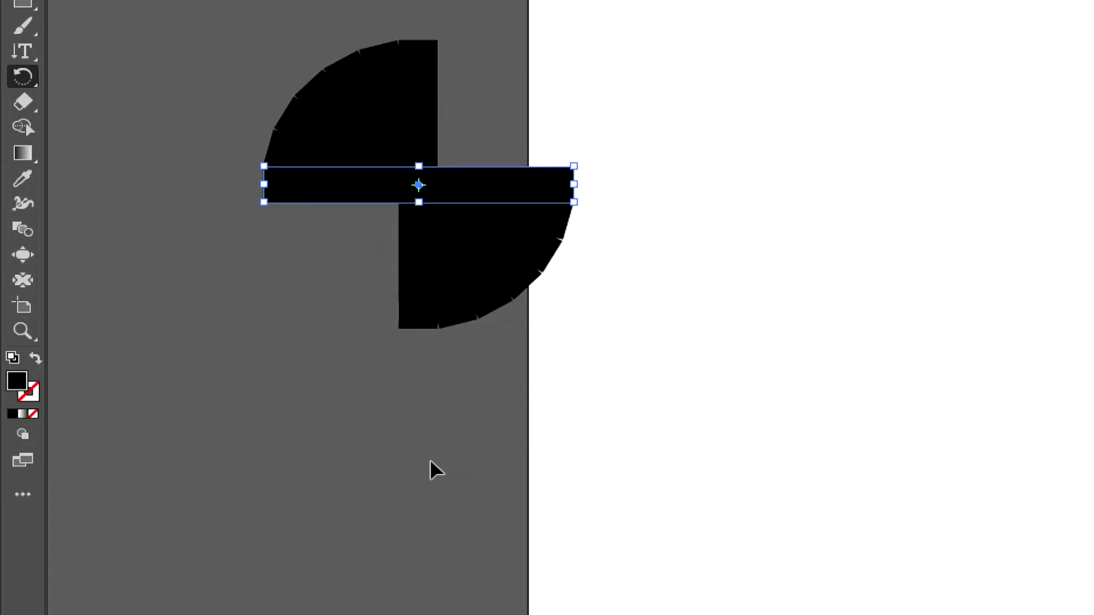
key(ctrl+z)
key(ctrl+z)
key(ctrl+z)
key(ctrl+z)
key(ctrl+z)
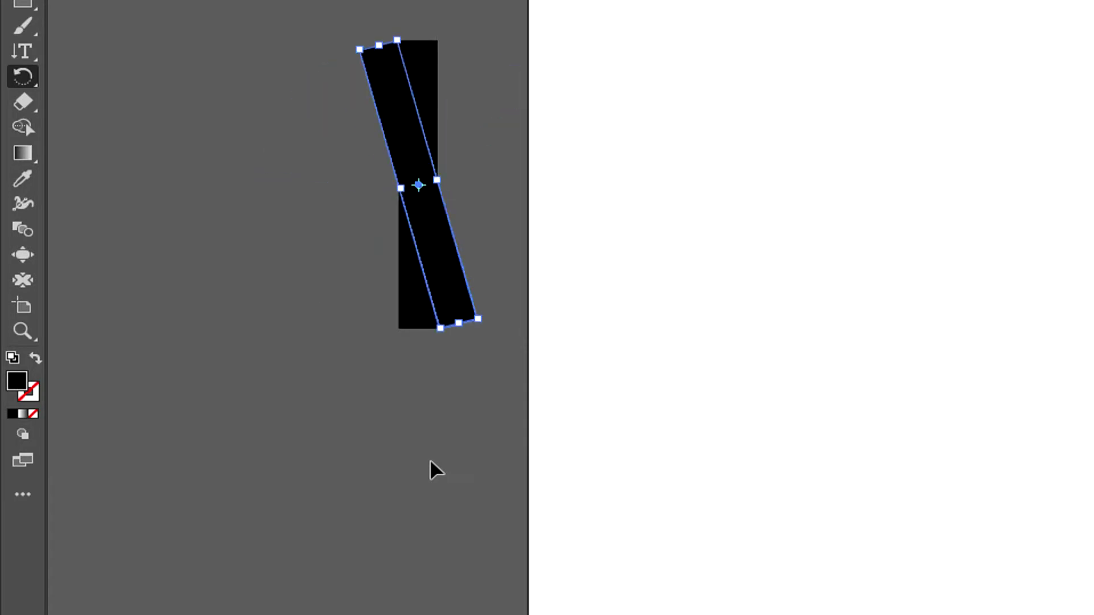
key(ctrl+z)
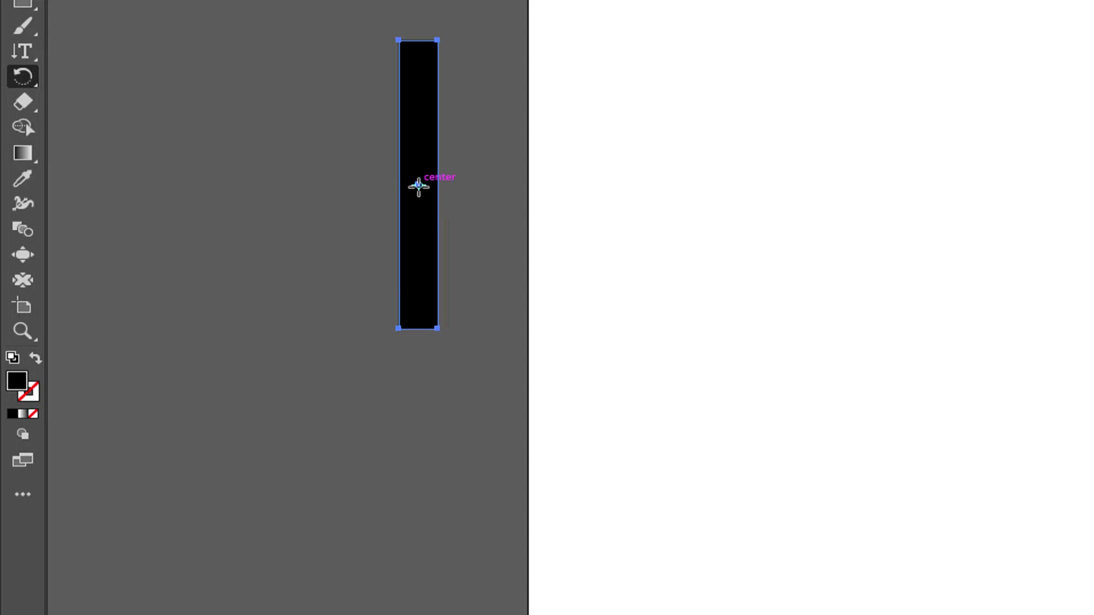
alt+click(418, 185)
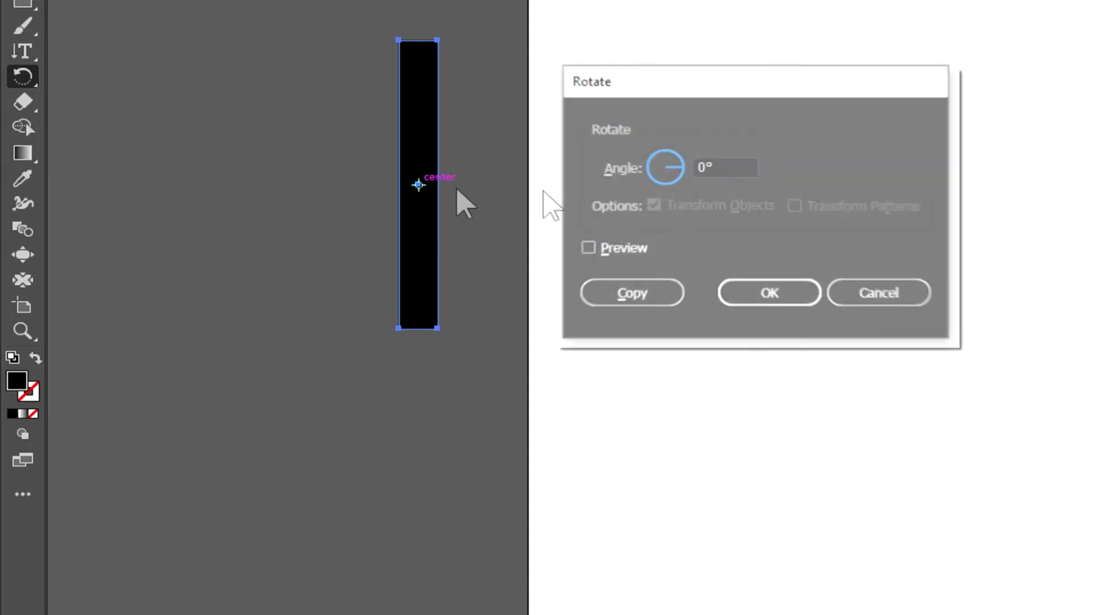
click(715, 166)
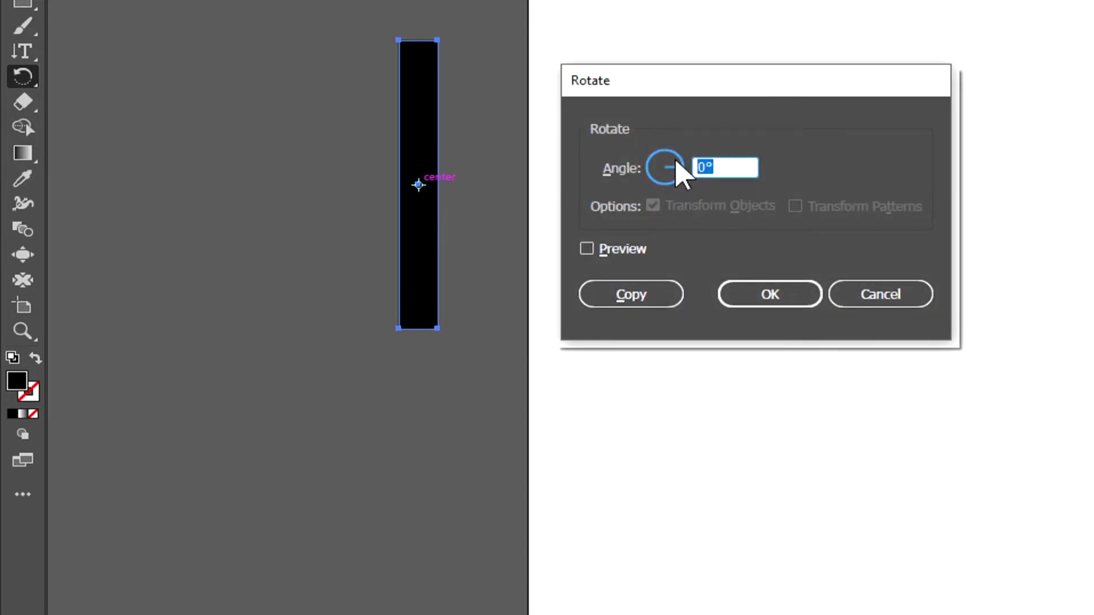
text(20)
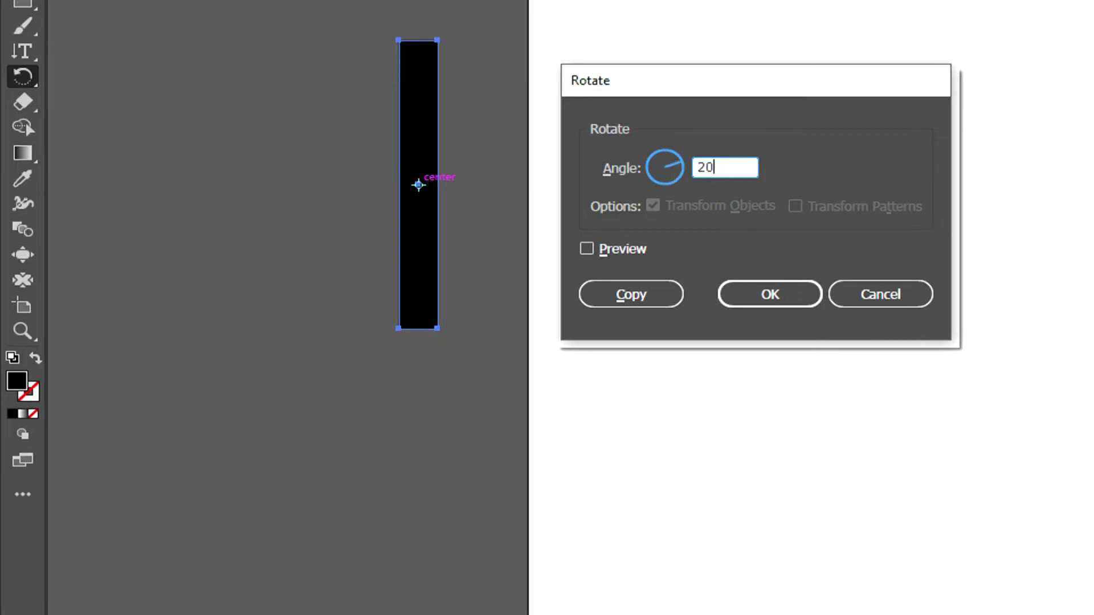
click(632, 293)
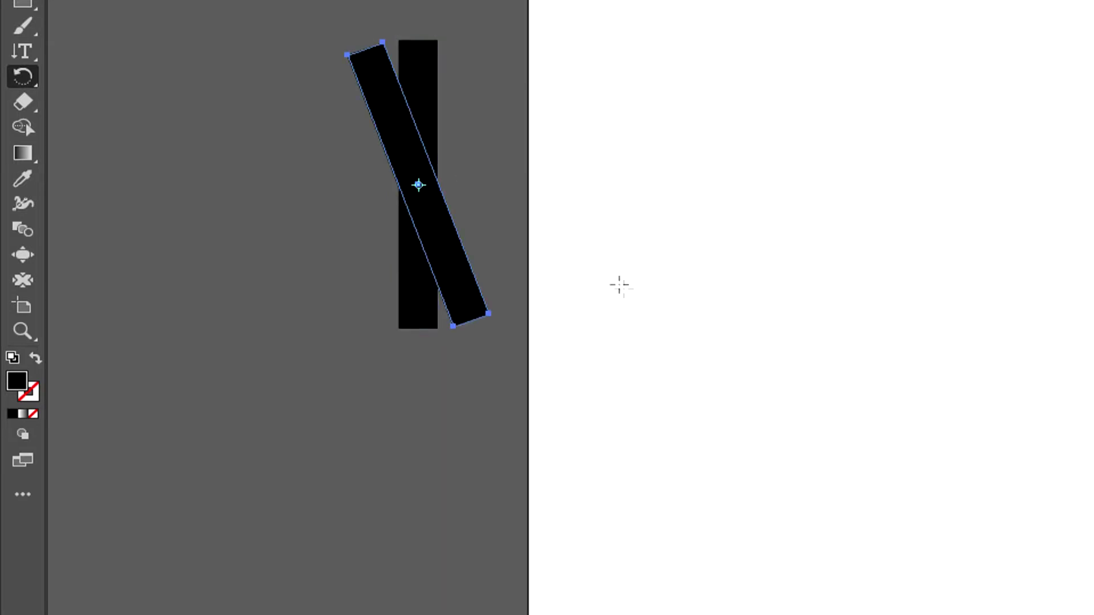
key(ctrl+d)
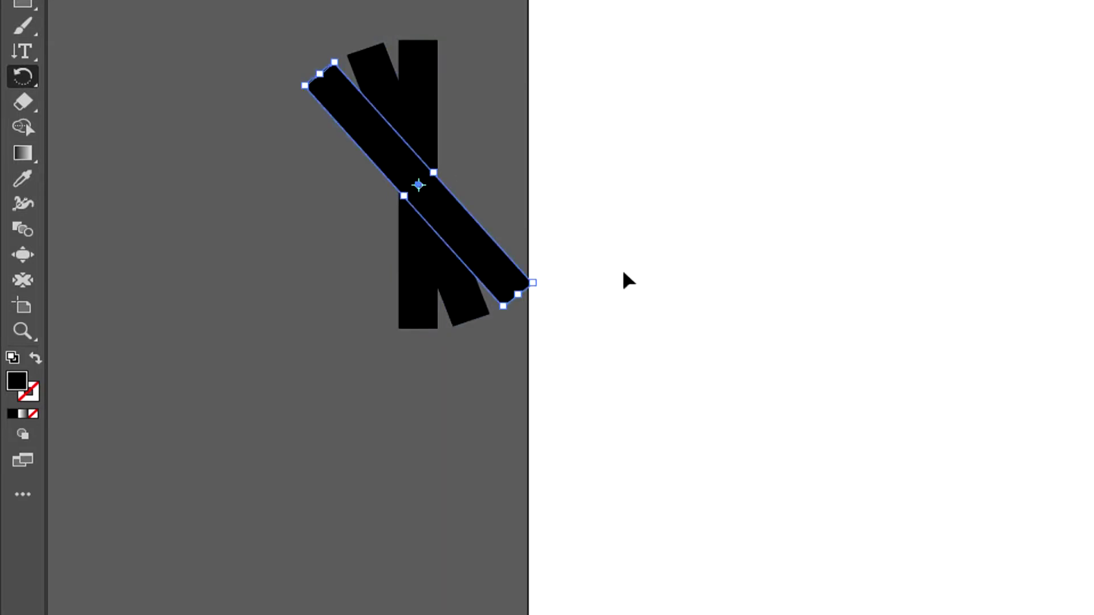
key(ctrl+d)
key(ctrl+d)
key(ctrl+d)
key(ctrl+d)
key(ctrl+d)
key(ctrl+d)
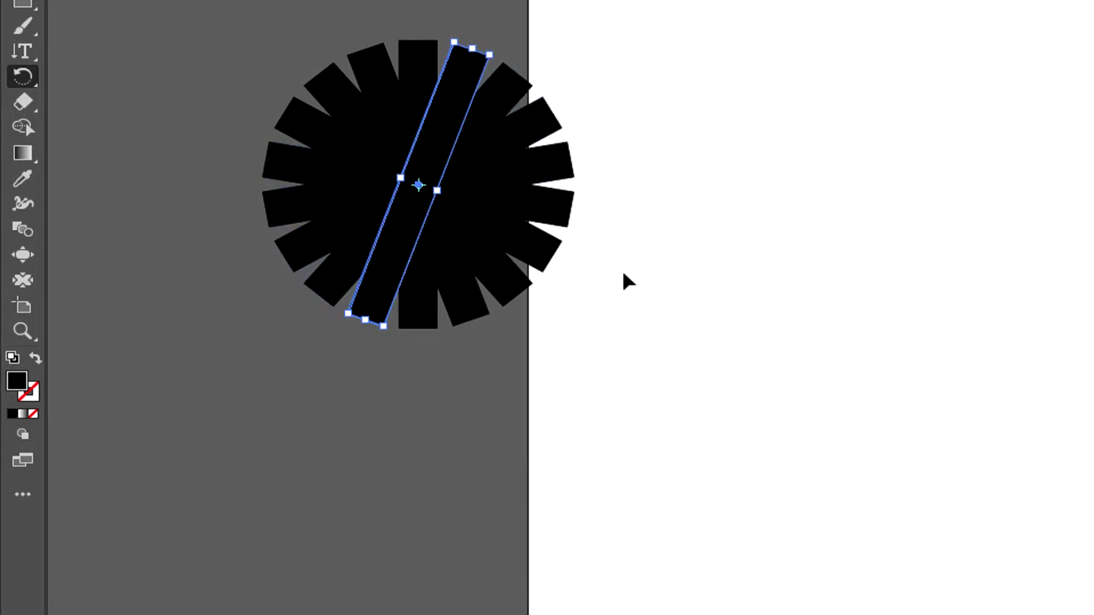
scroll(444, 154, up, 2)
scroll(399, 131, up, 2)
drag(368, 154, 493, 434)
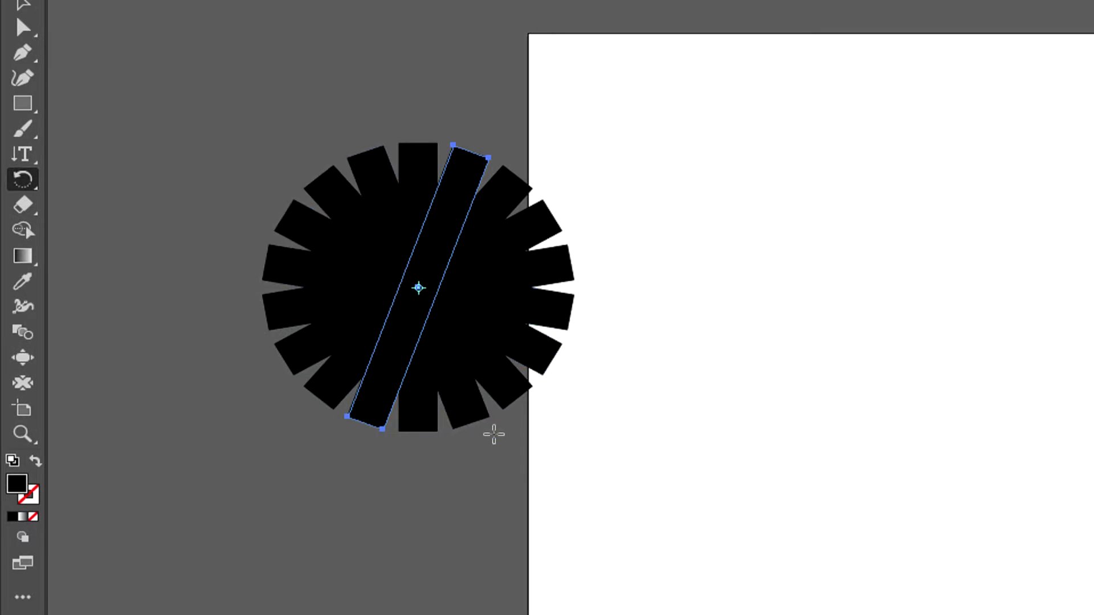
drag(494, 434, 467, 421)
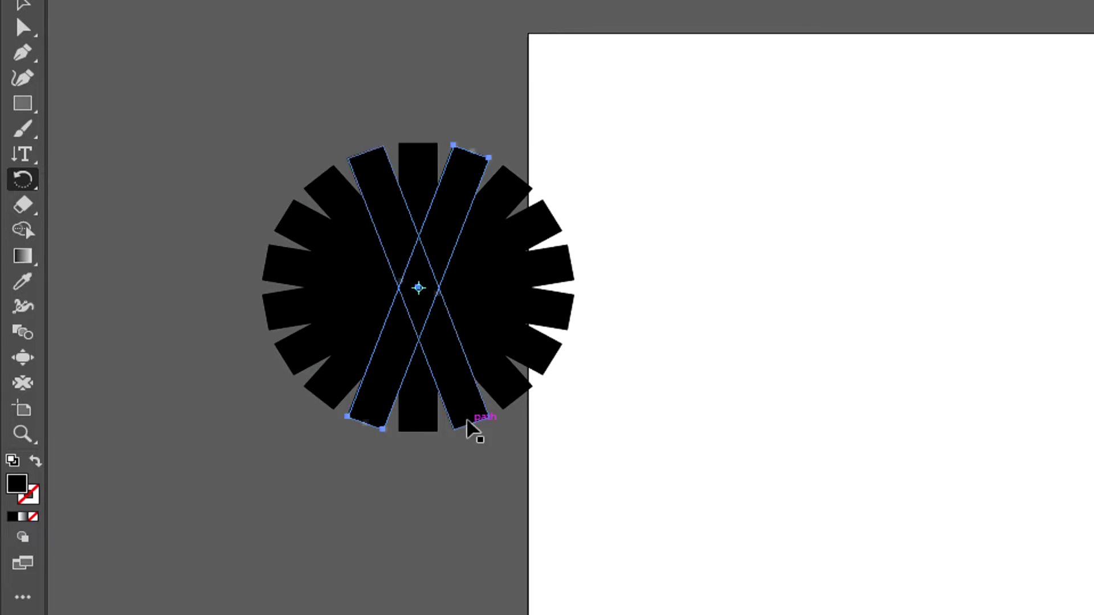
drag(467, 421, 468, 427)
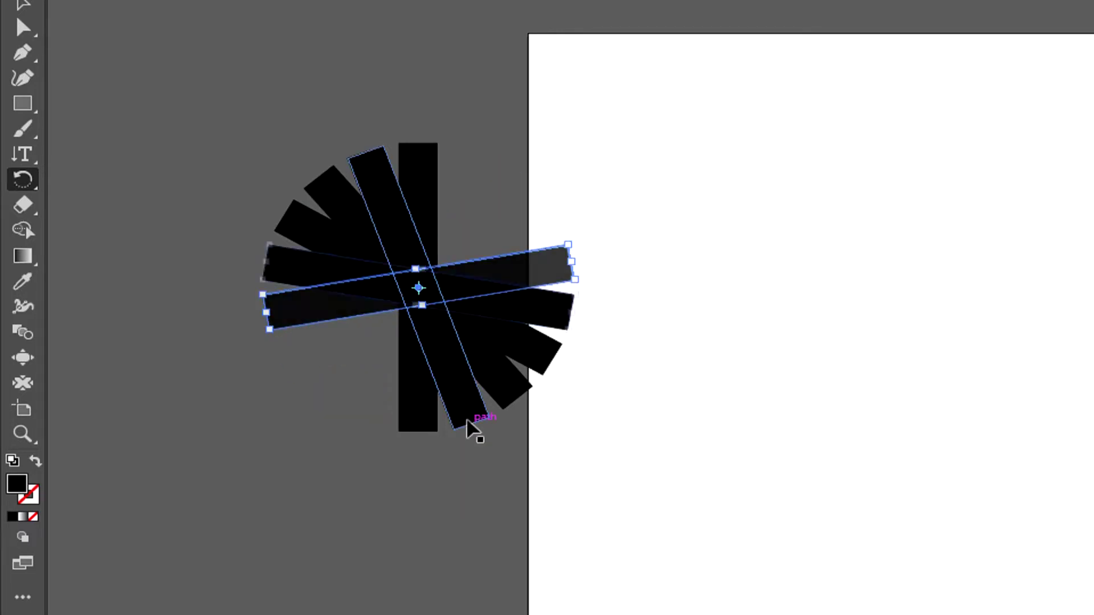
key(ctrl+z)
key(ctrl+z)
key(ctrl+z)
key(ctrl+z)
key(ctrl+z)
key(ctrl+z)
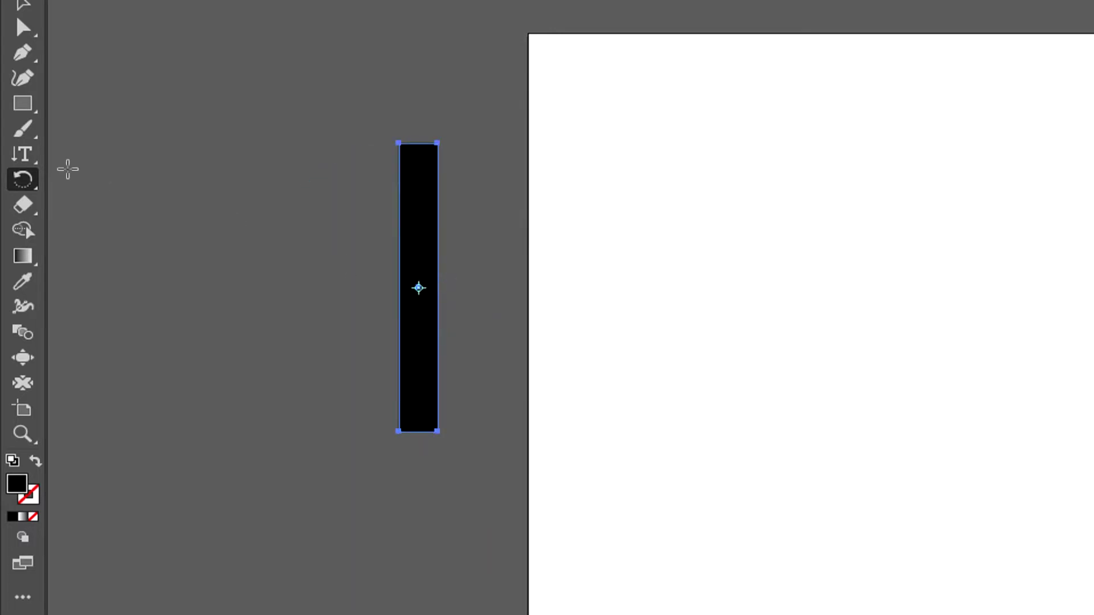
alt+click(418, 288)
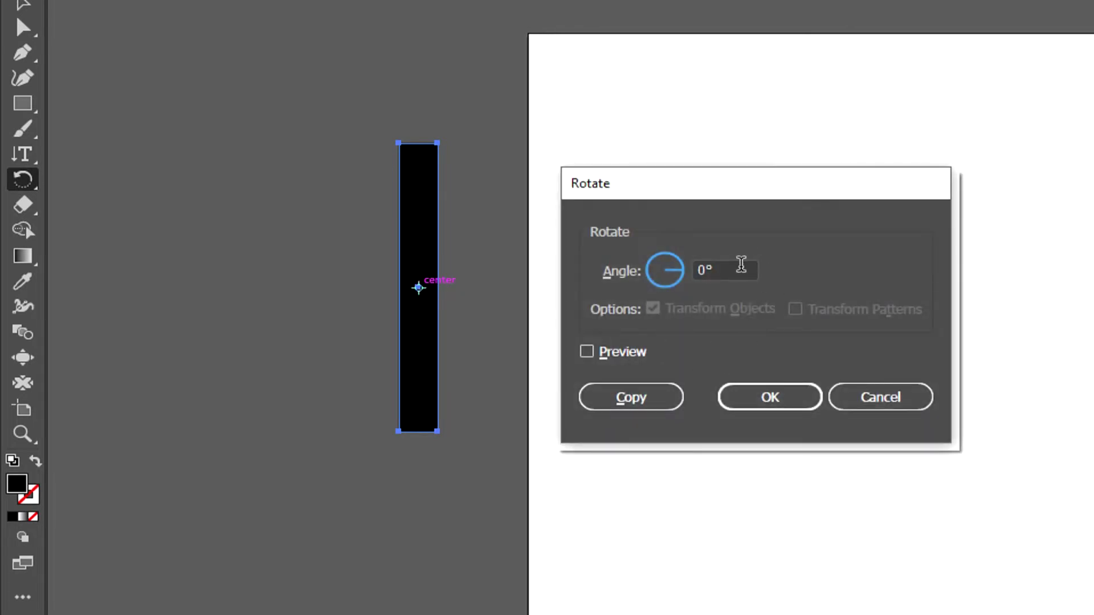
Step: Enter 360/10 as the angle, check it with Preview, and create a 36° copy of the bar
double_click(709, 270)
text(360//)
text(10)
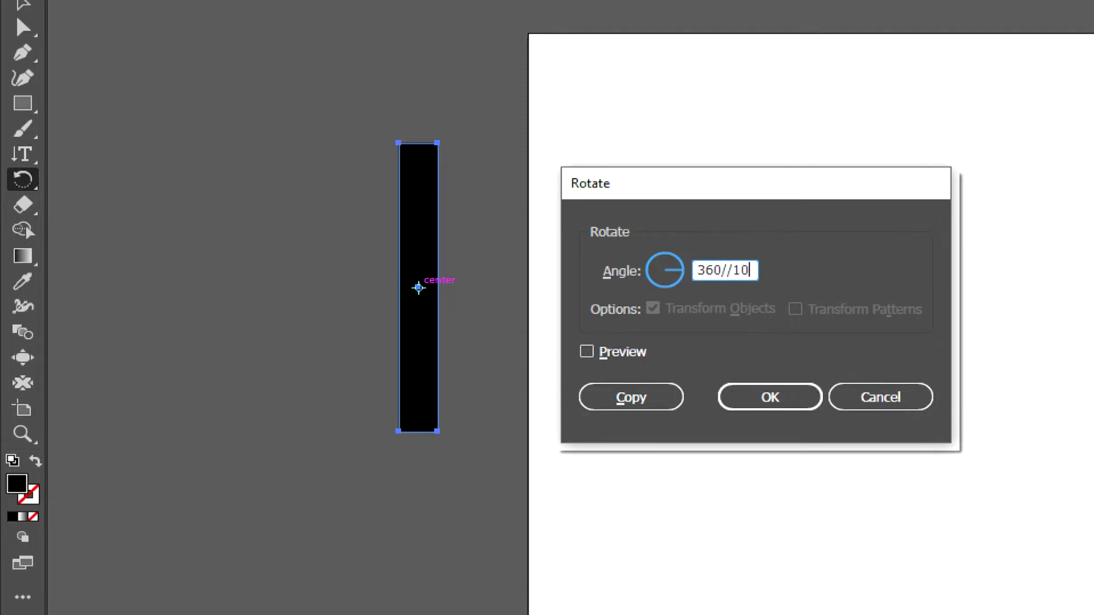
click(587, 352)
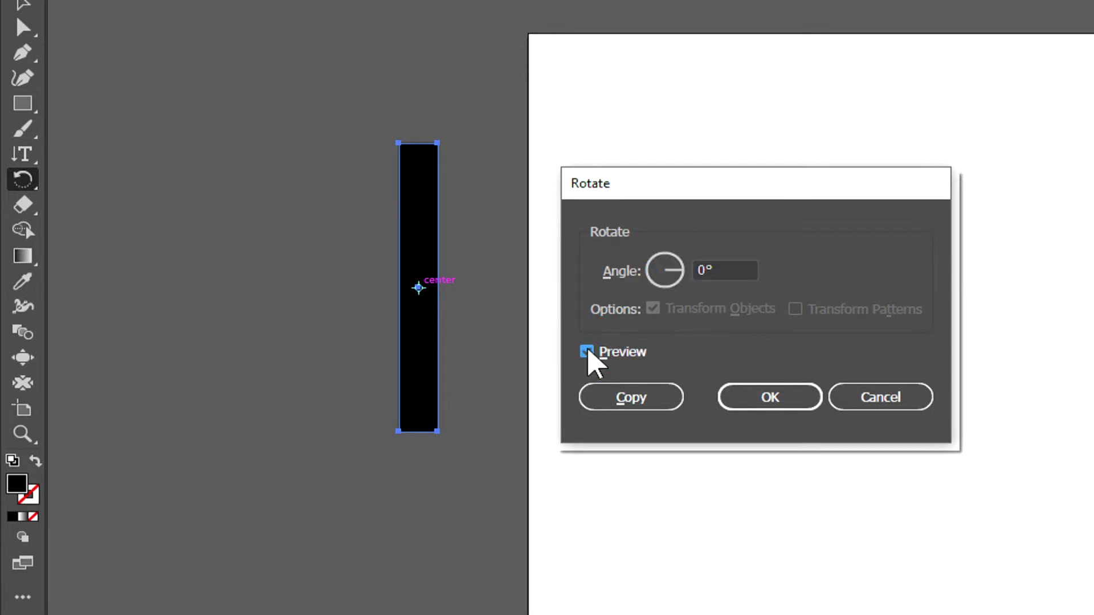
click(739, 269)
drag(746, 269, 680, 267)
text(360/)
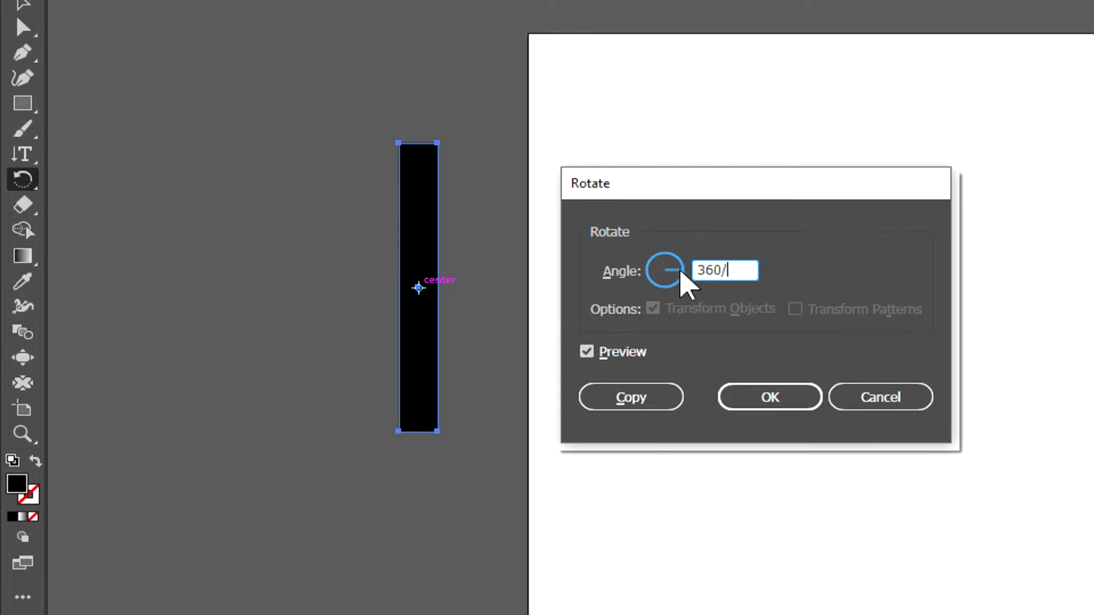
text(10)
click(587, 353)
click(587, 353)
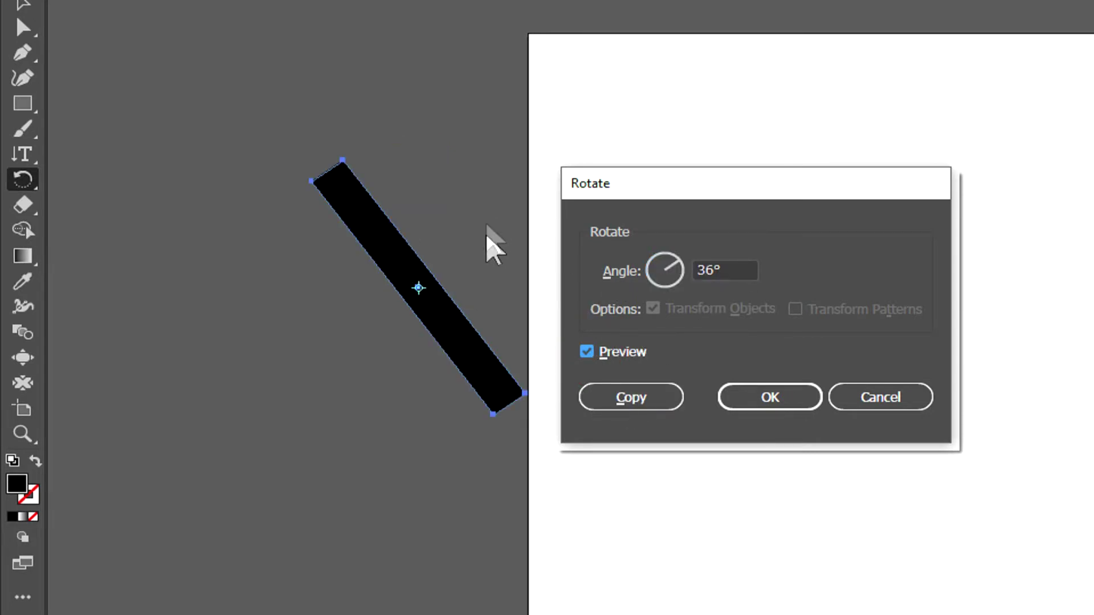
click(632, 398)
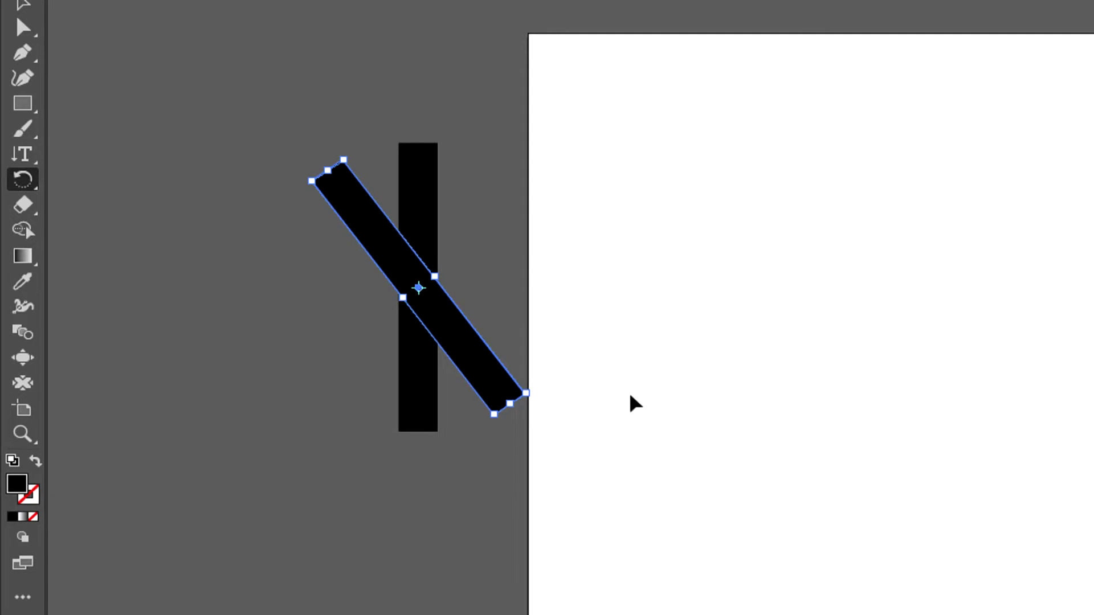
Step: Repeat the 36° copy twice, undo back to one bar, then pivot rotation on its bottom end
key(ctrl+d)
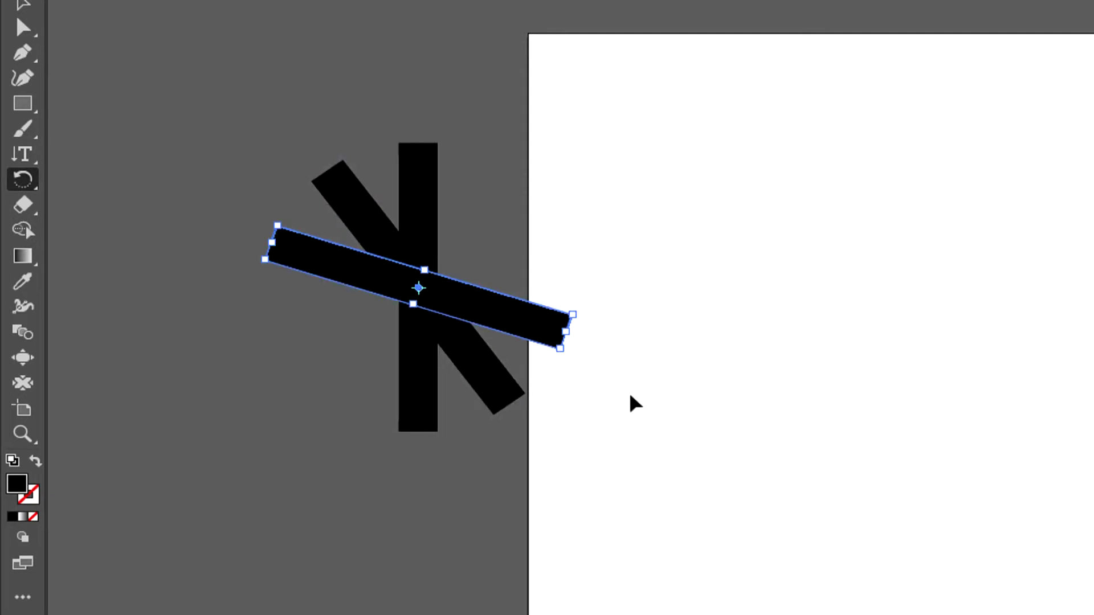
key(ctrl+d)
key(ctrl+d)
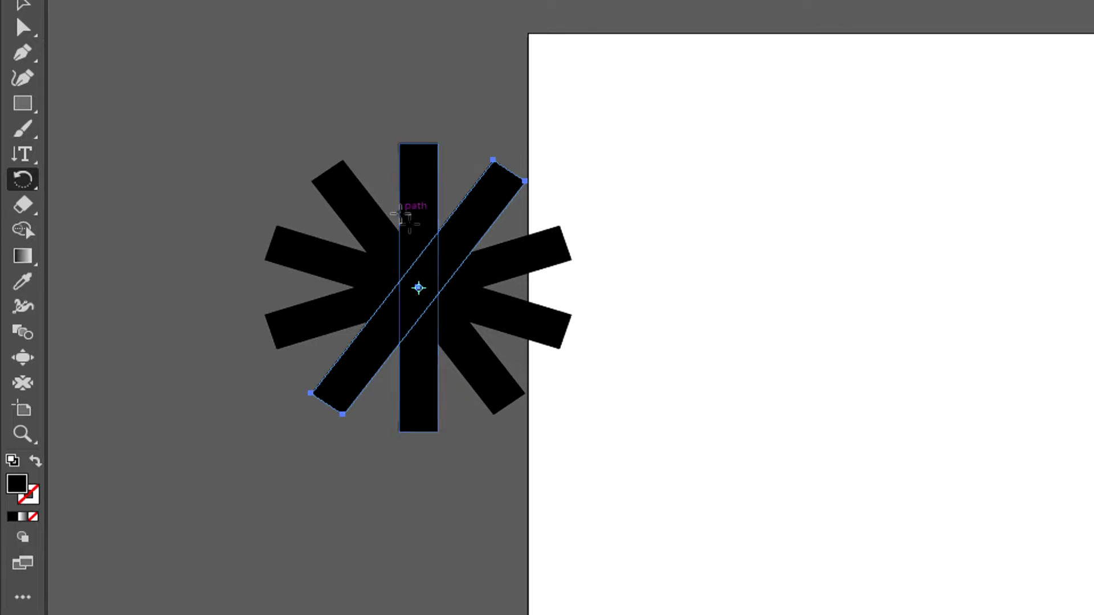
key(ctrl)
key(ctrl+z)
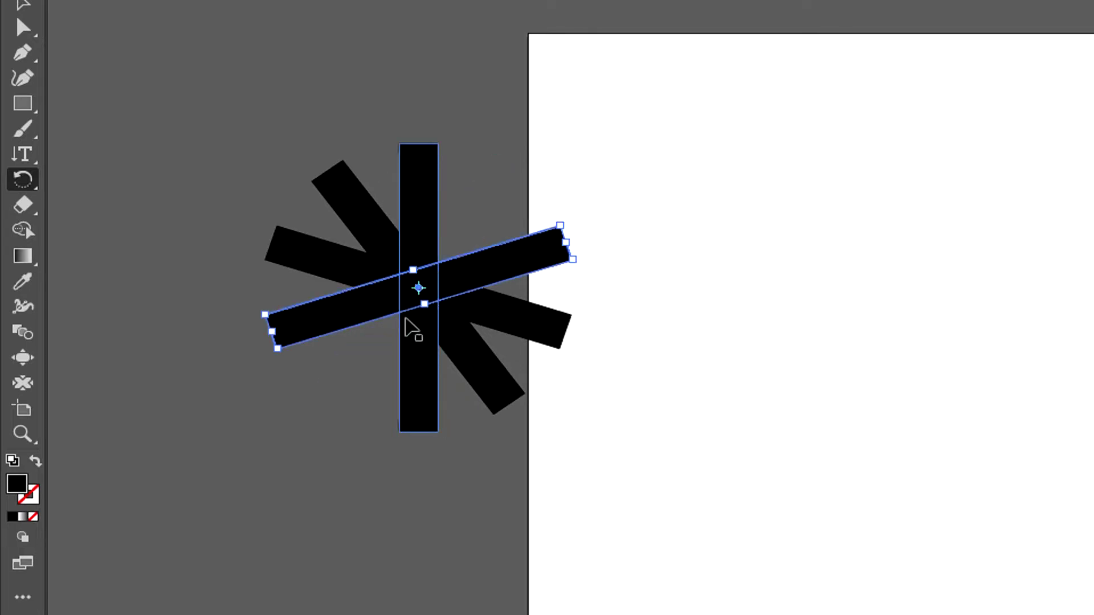
key(ctrl+z)
key(ctrl+z)
key(ctrl+z)
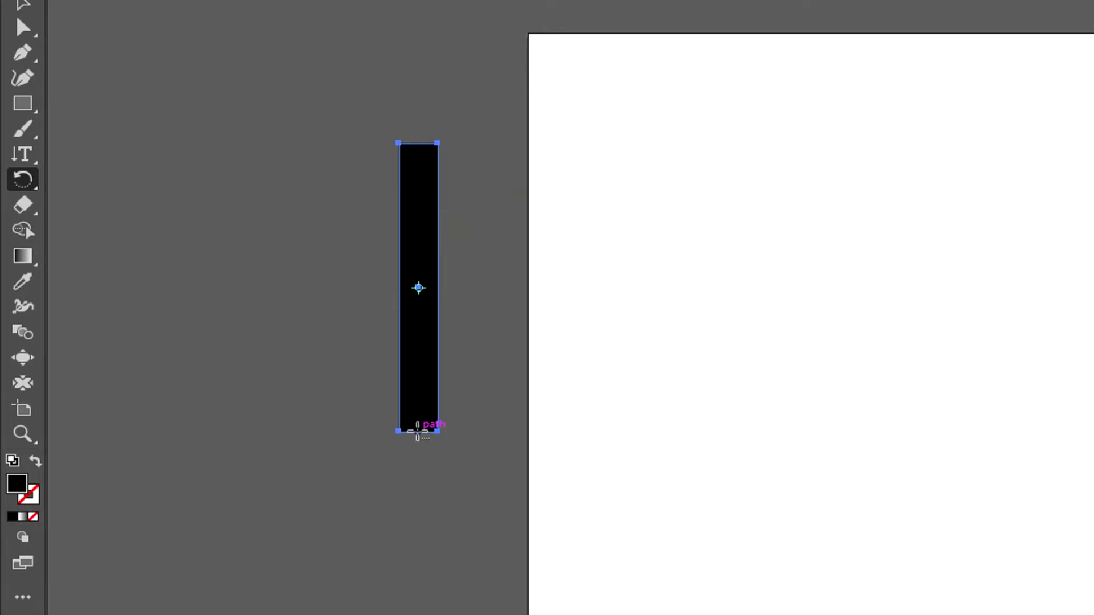
alt+click(417, 431)
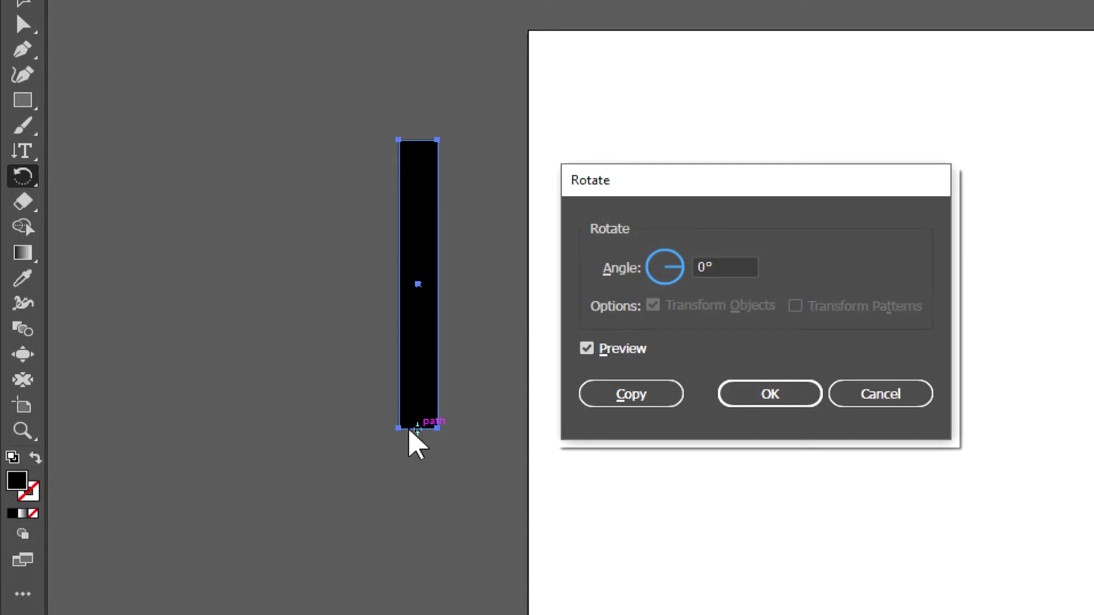
Step: Copy the bar at 360/20 (18°) around its bottom end and repeat to complete the starburst
click(731, 261)
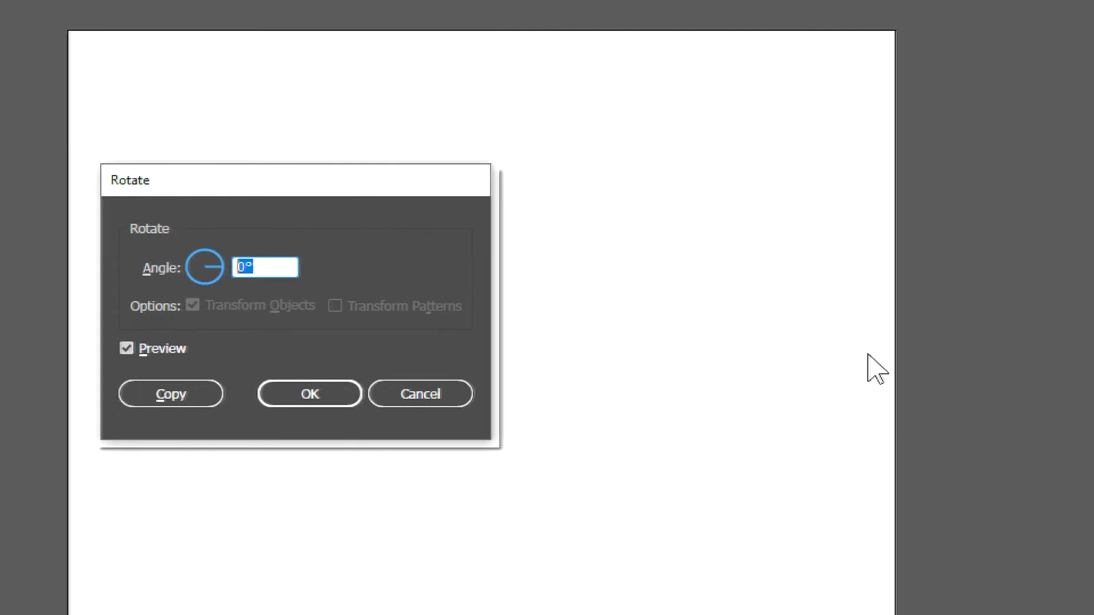
text(360/20)
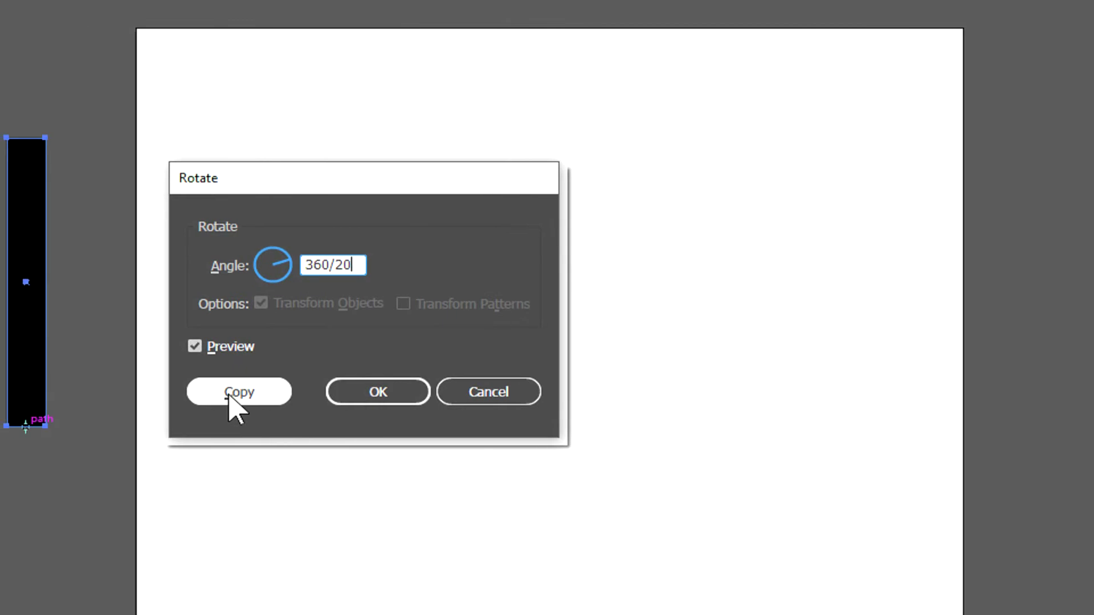
click(229, 396)
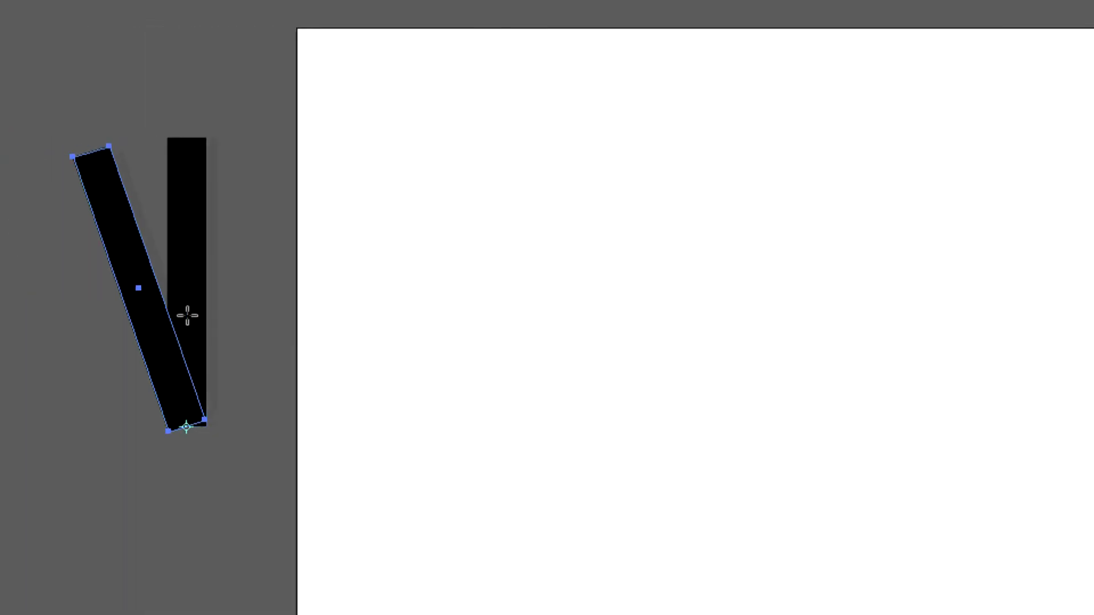
key(v)
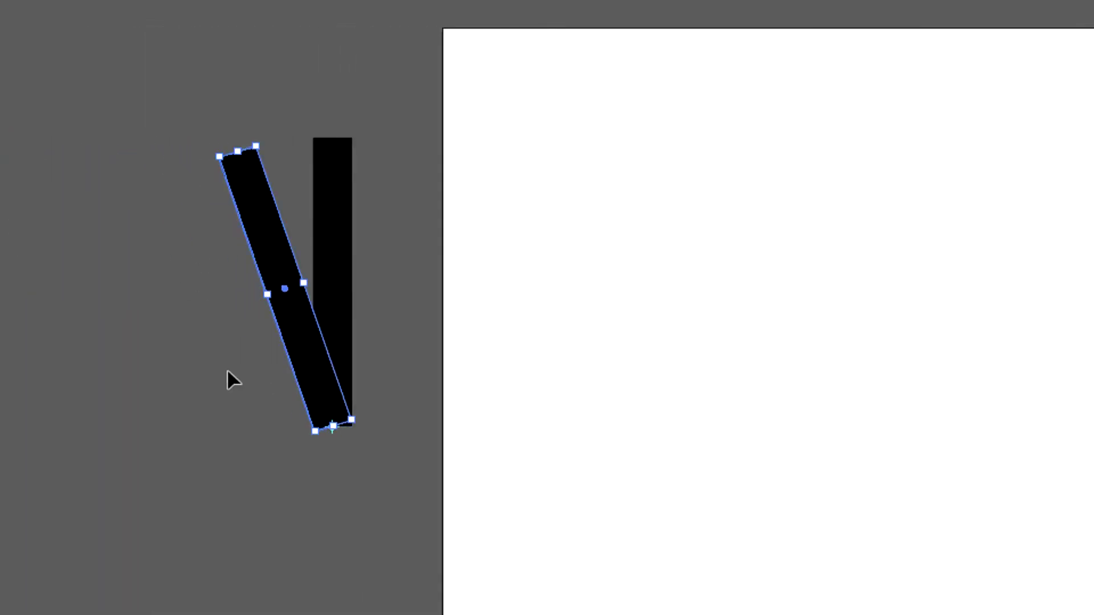
key(ctrl+d)
key(ctrl+d)
key(ctrl+d)
key(ctrl+d)
key(ctrl+d)
key(ctrl+d)
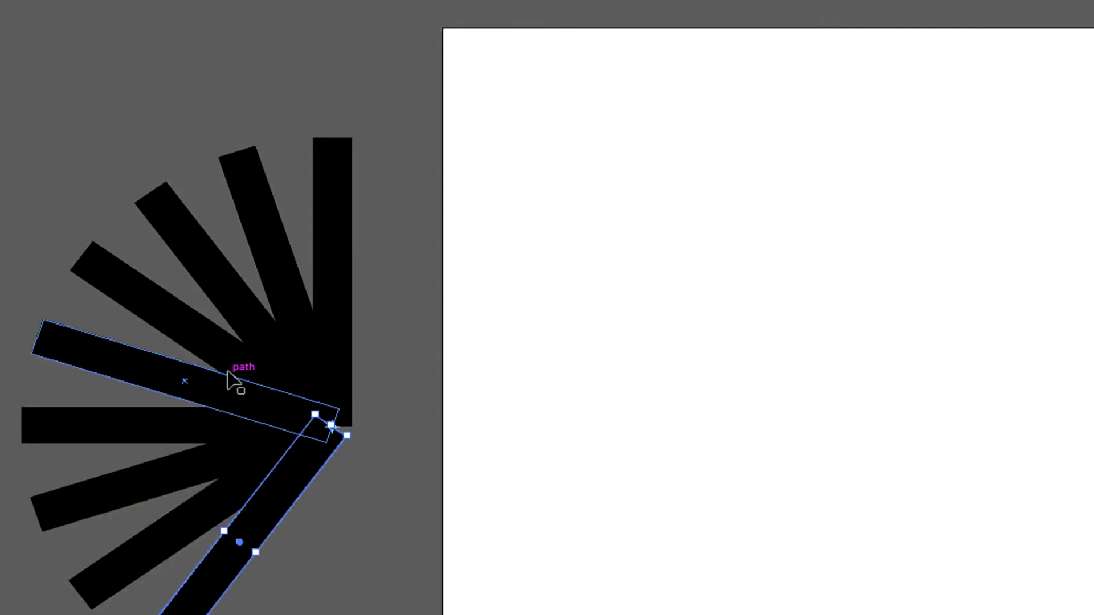
key(ctrl+d)
key(ctrl+d)
key(ctrl+d)
key(ctrl+d)
key(ctrl+d)
key(ctrl+d)
key(ctrl+d)
key(ctrl+d)
key(ctrl+d)
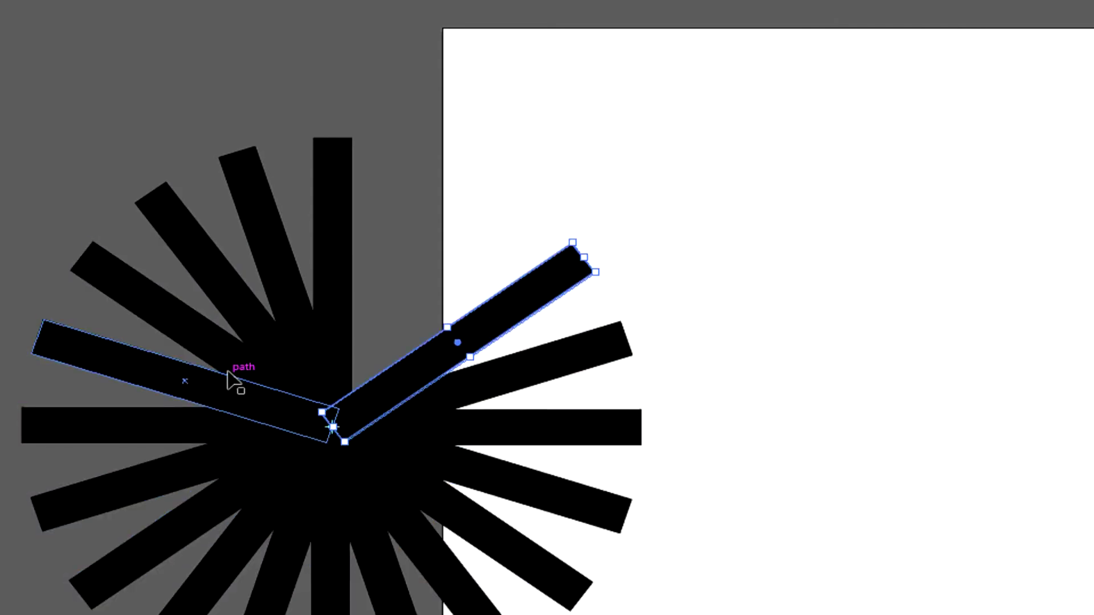
key(ctrl+d)
key(ctrl+d)
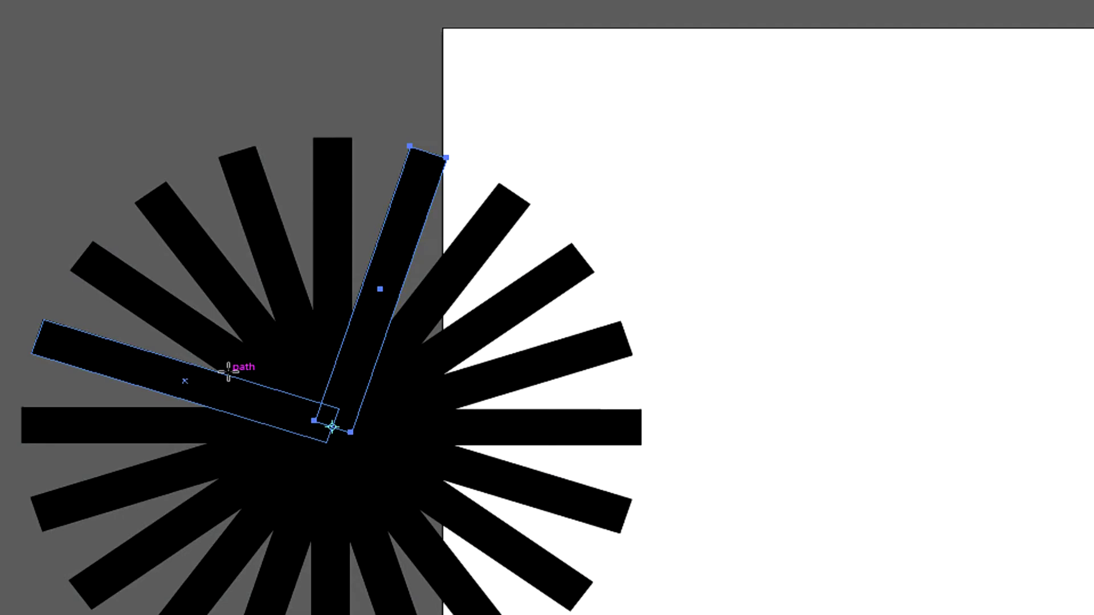
scroll(228, 399, down, 3)
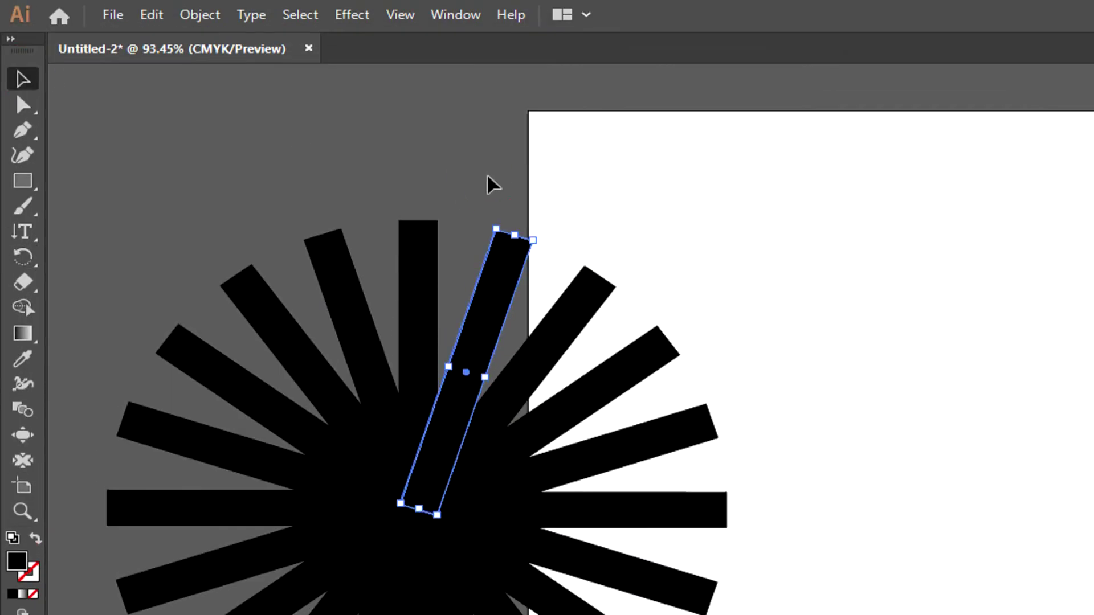
Step: Marquee-delete the right, lower and left bars, leaving only the vertical bar selected
drag(455, 215, 726, 502)
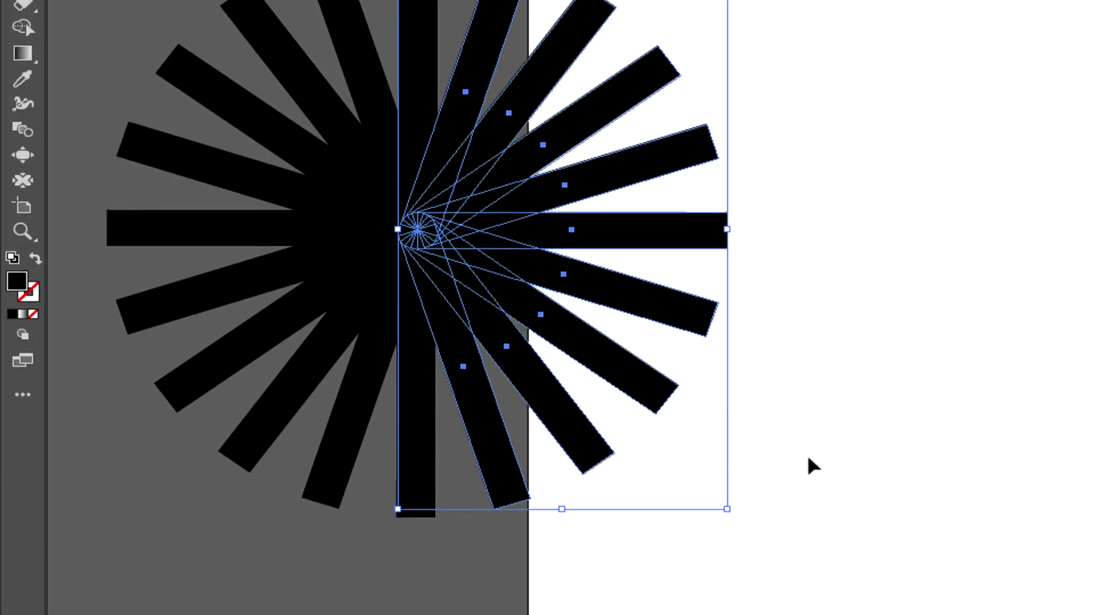
key(Delete)
drag(529, 472, 121, 319)
key(Delete)
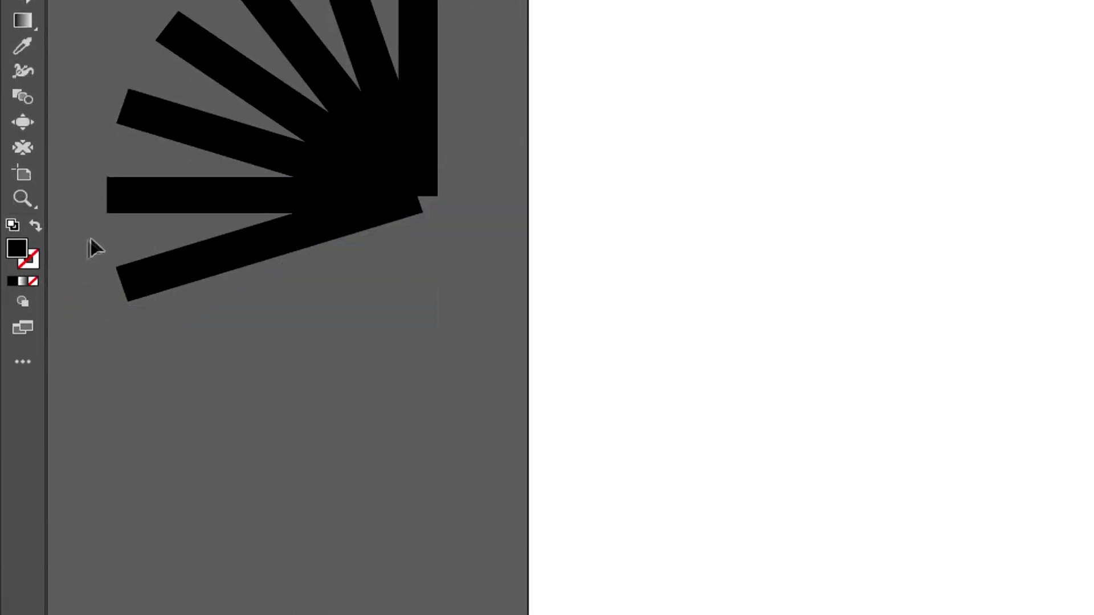
mouse_move(106, 132)
mouse_down()
mouse_move(272, 473)
mouse_move(349, 459)
mouse_up()
key(Delete)
click(422, 251)
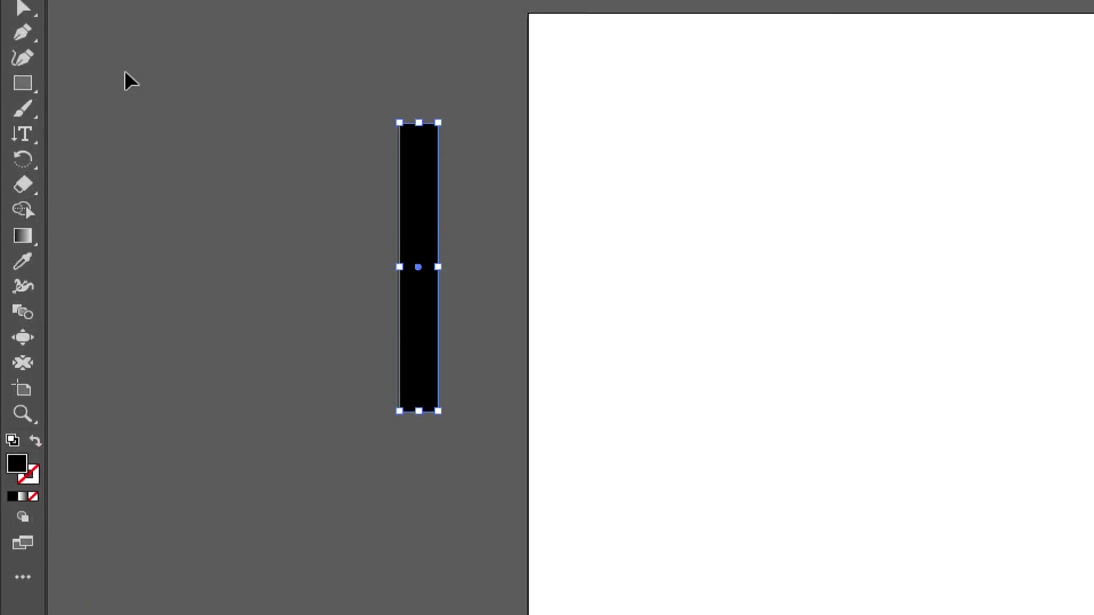
click(22, 201)
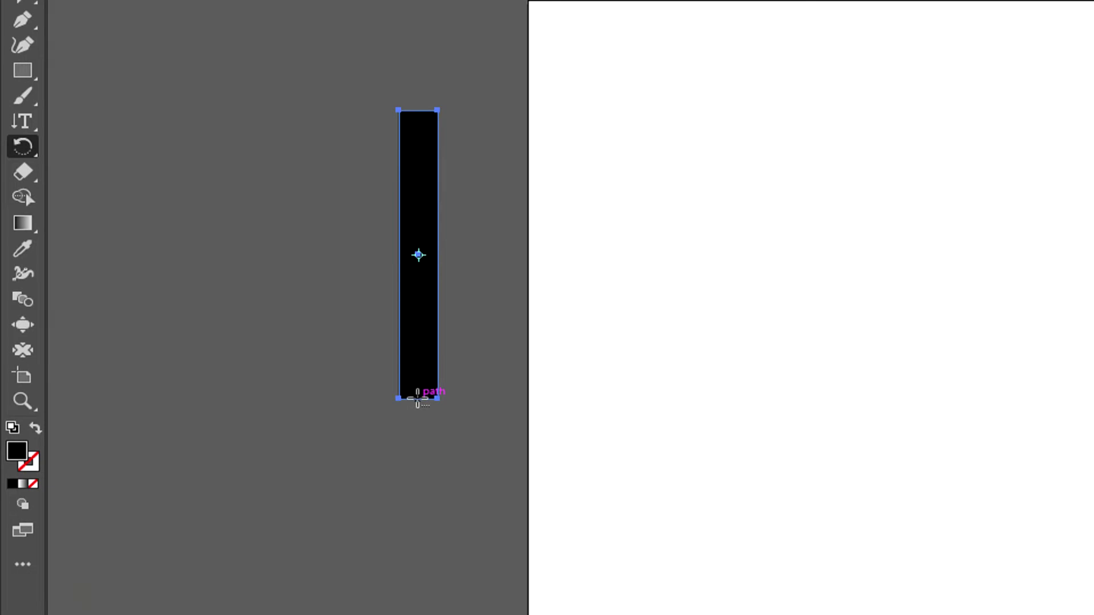
alt+click(418, 399)
double_click(715, 238)
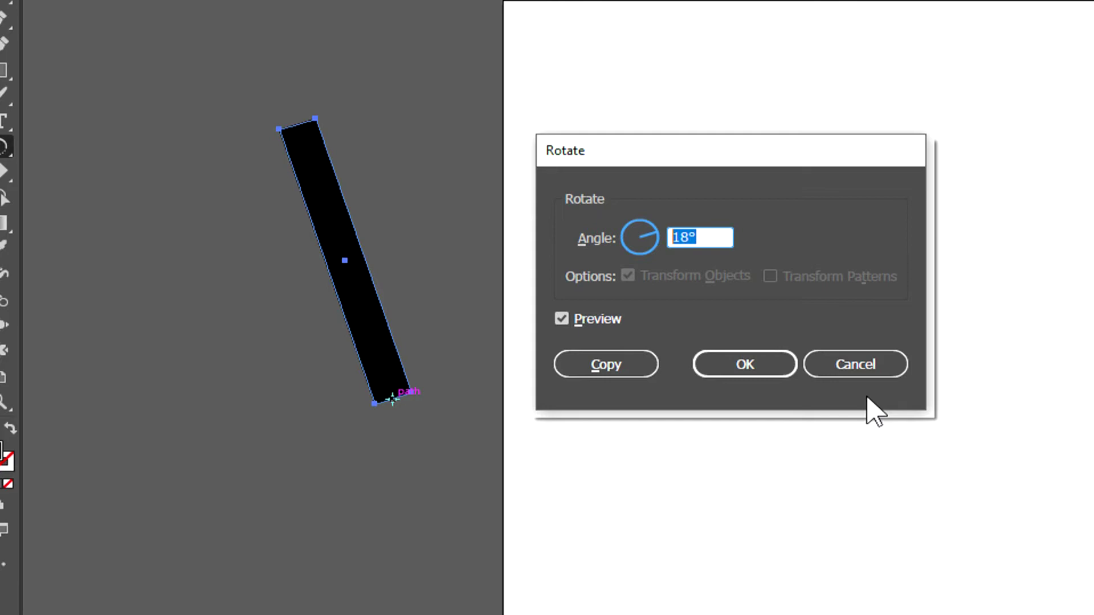
text(25)
click(582, 370)
scroll(341, 199, up, 1)
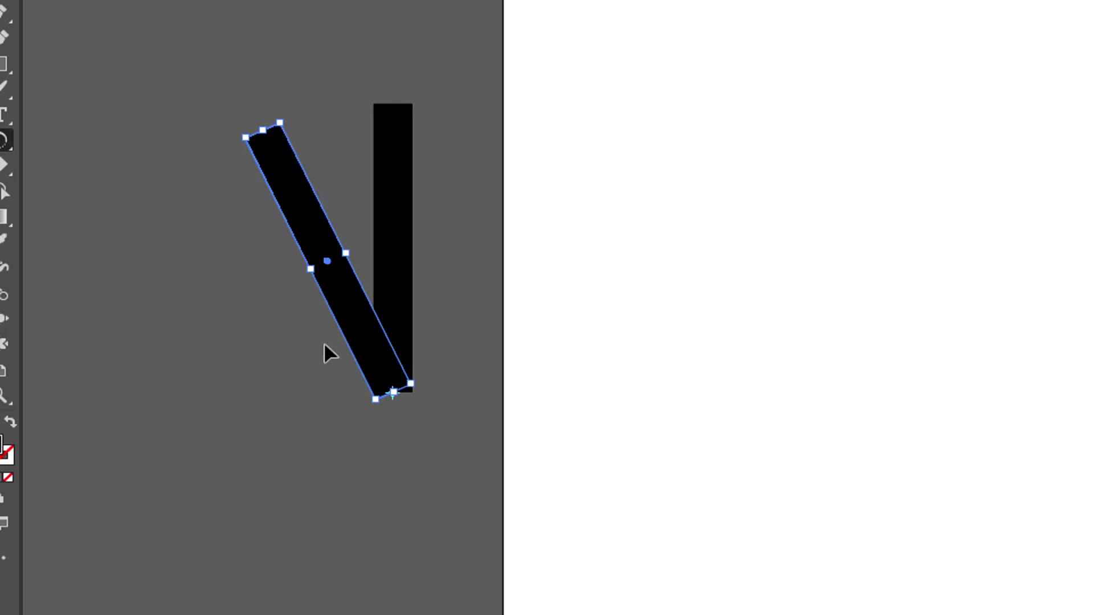
key(ctrl+d)
key(ctrl+d)
key(ctrl+d)
key(ctrl+d)
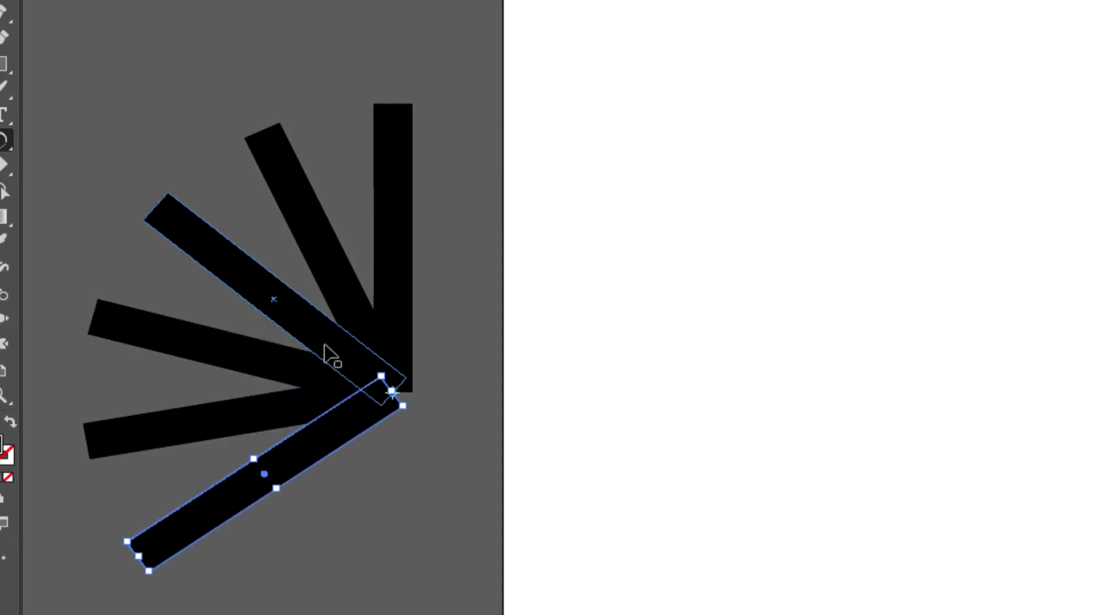
key(ctrl+d)
key(ctrl+d)
key(ctrl+d)
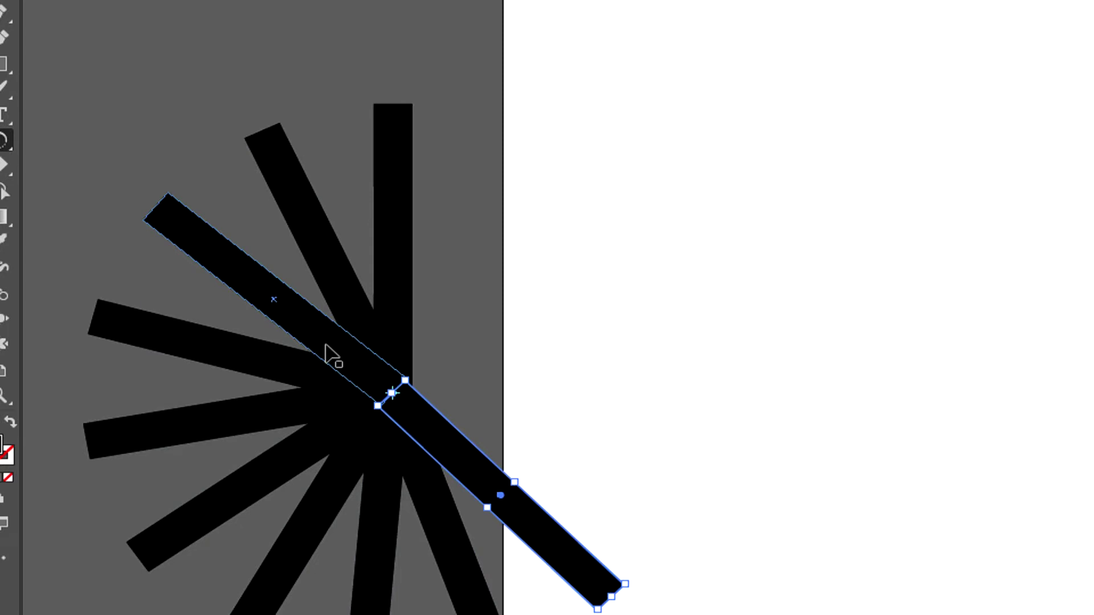
key(ctrl+d)
key(ctrl+d)
key(ctrl+d)
key(ctrl+d)
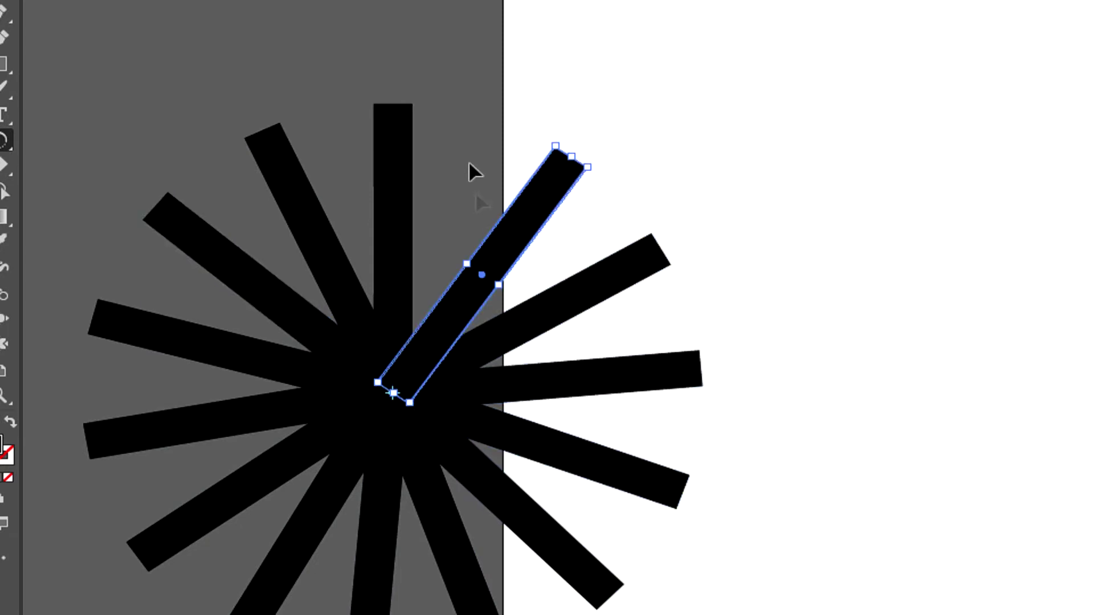
scroll(473, 188, up, 1)
key(ctrl+d)
key(r)
drag(472, 199, 535, 379)
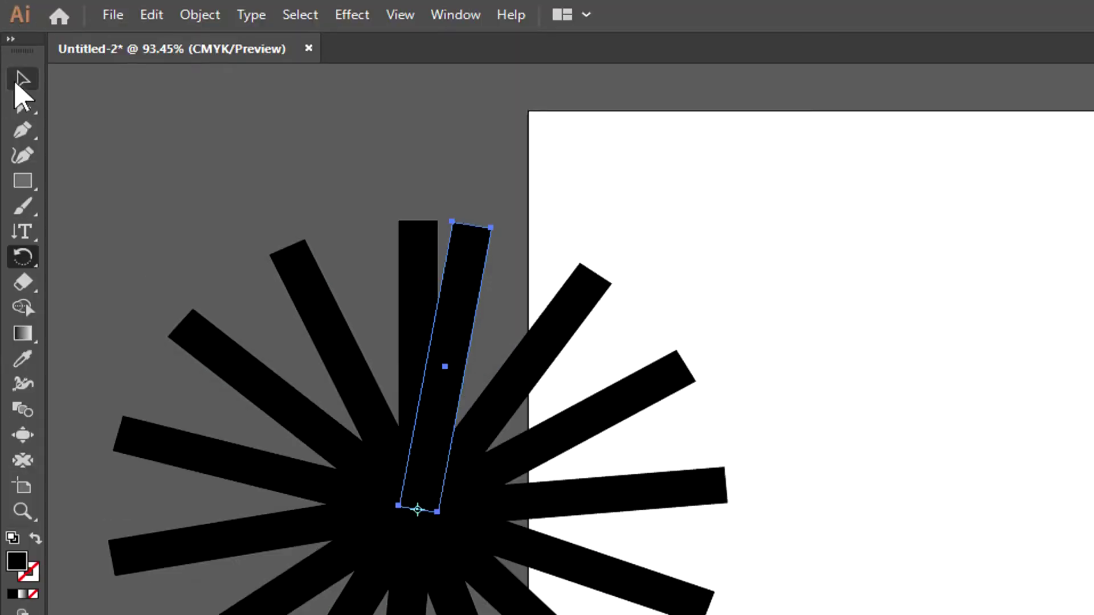
click(22, 79)
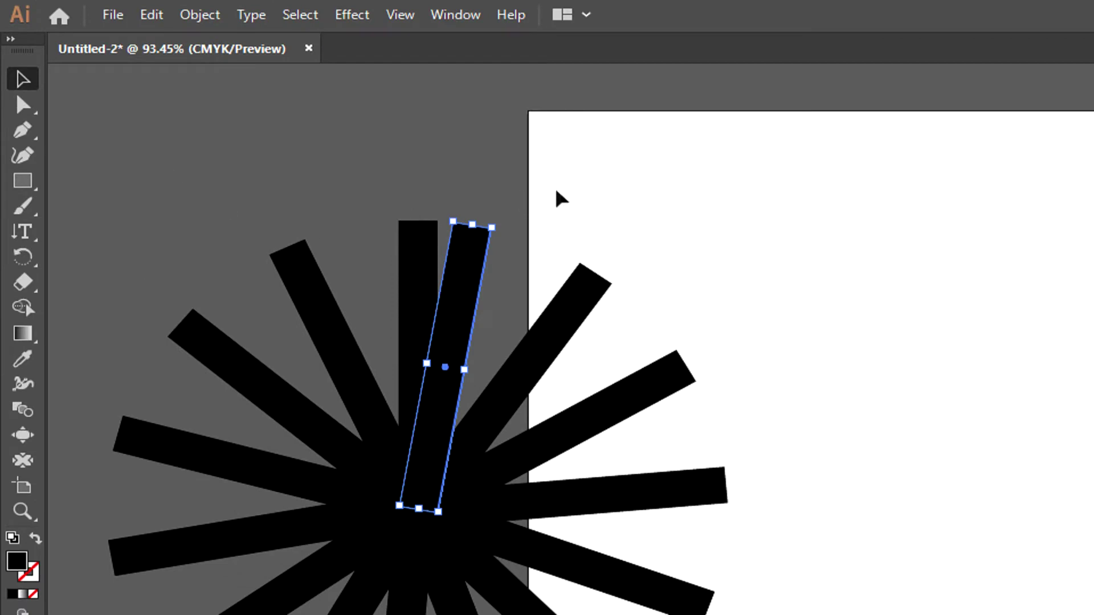
key(Delete)
drag(790, 265, 535, 612)
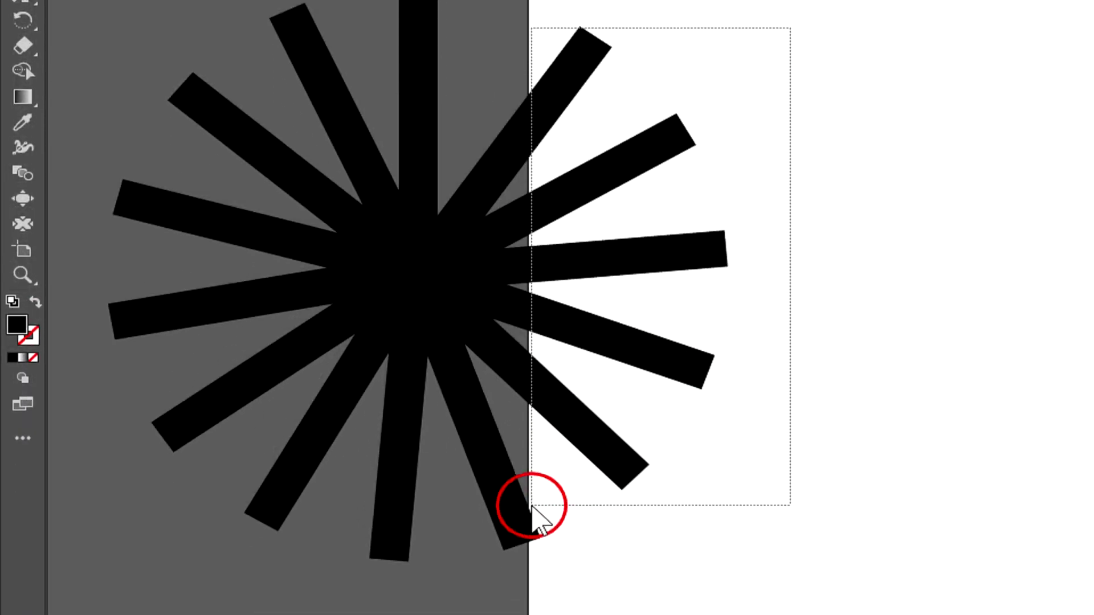
mouse_move(533, 518)
mouse_down()
mouse_move(510, 463)
mouse_move(129, 334)
mouse_move(109, 296)
mouse_up()
key(Delete)
key(Delete)
mouse_move(219, 290)
mouse_down()
mouse_move(182, 64)
mouse_move(300, 148)
mouse_up()
key(Delete)
click(424, 320)
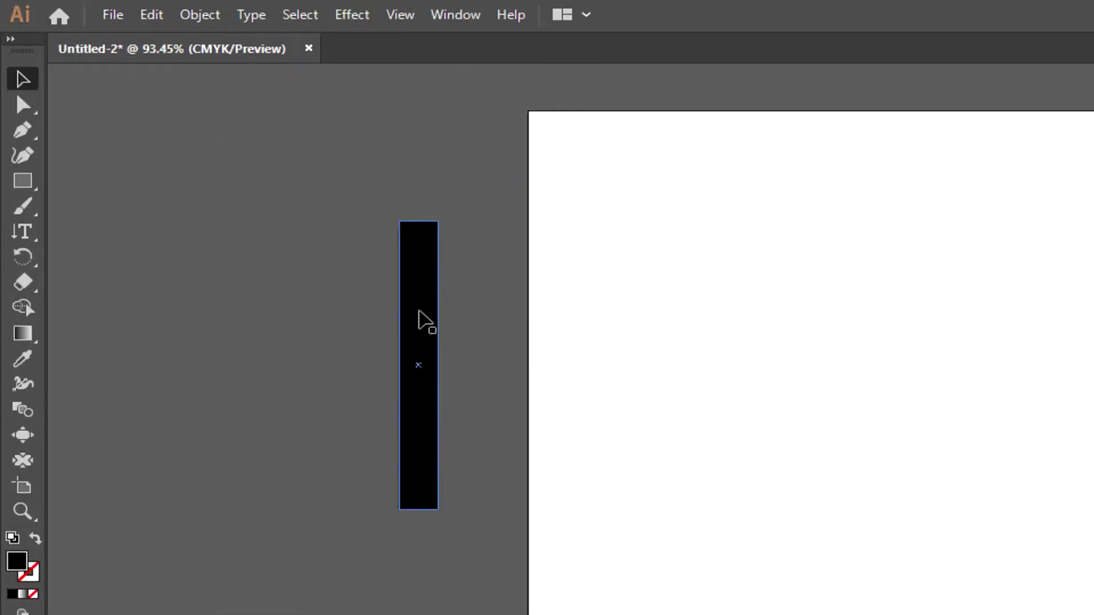
Step: Copy the bar by 360/5 around its bottom end and repeat the copy three times
click(22, 258)
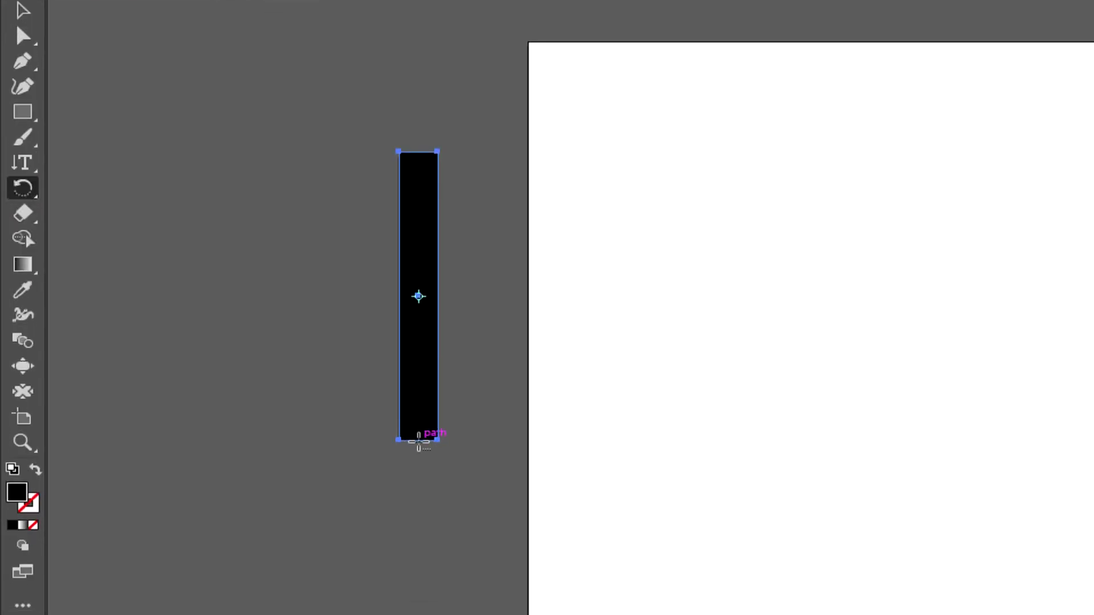
alt+click(419, 441)
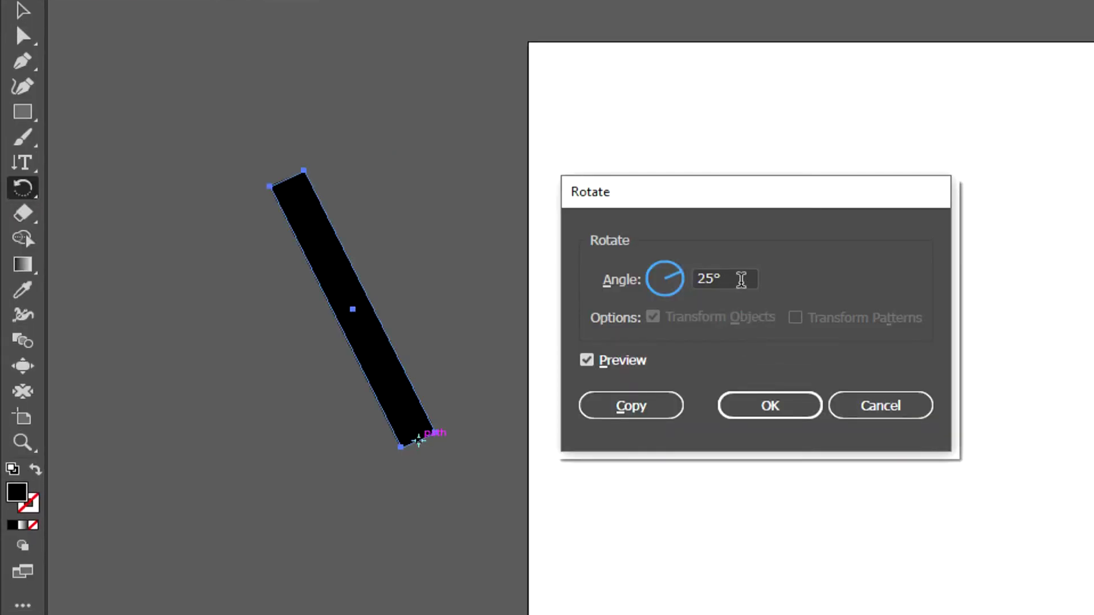
click(674, 285)
text(36)
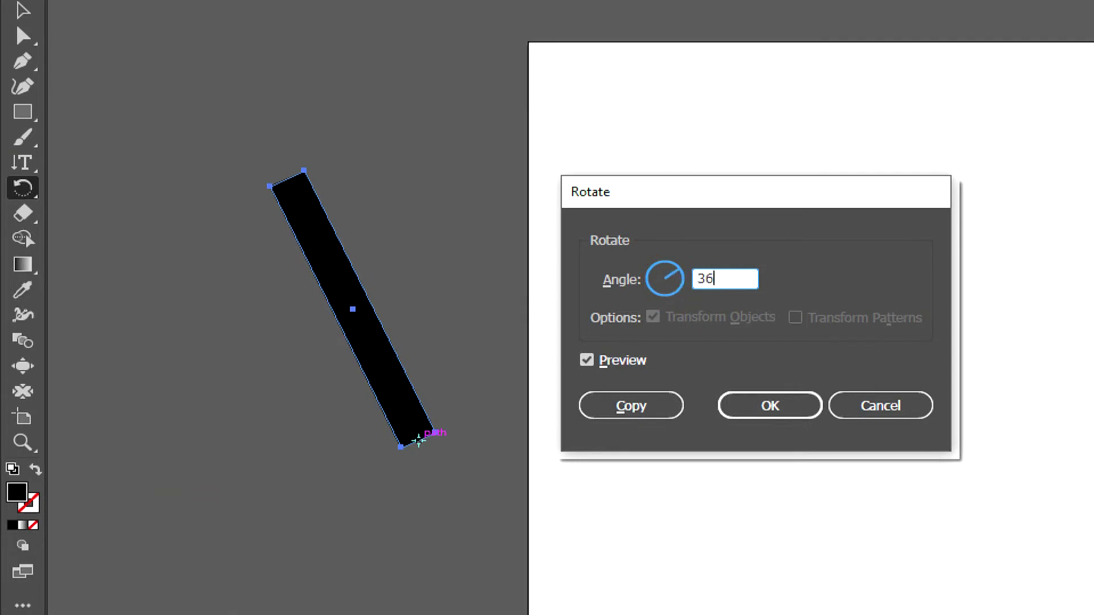
text(0/)
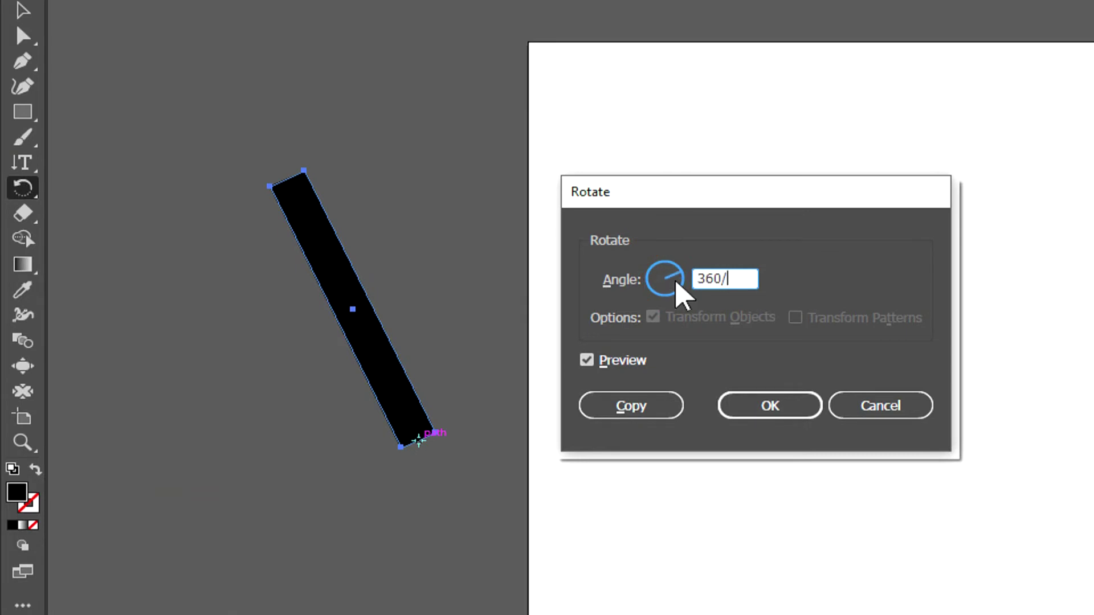
text(5)
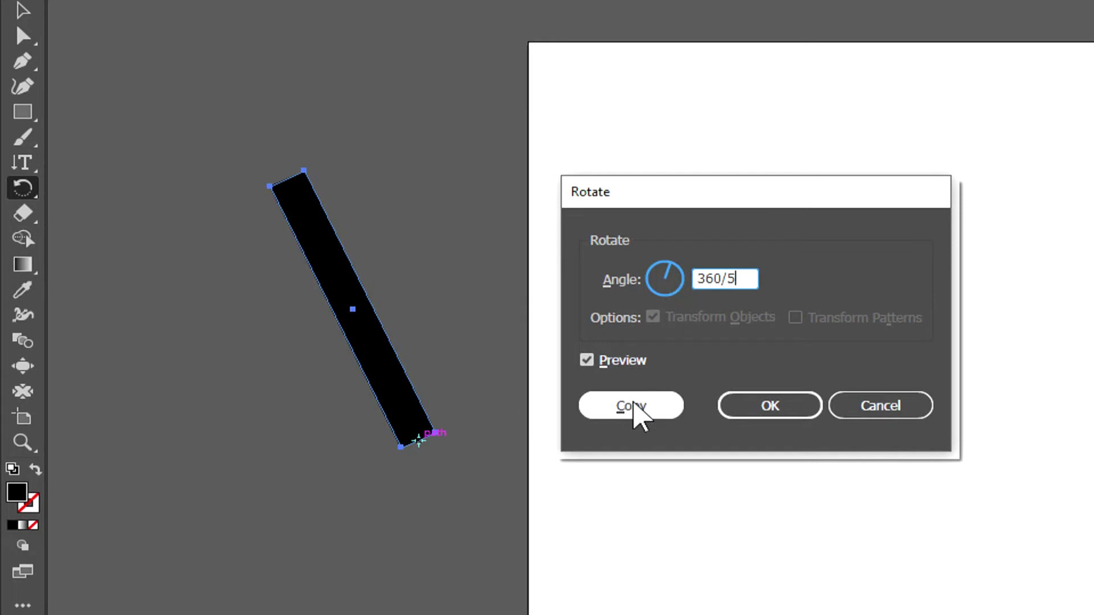
click(627, 413)
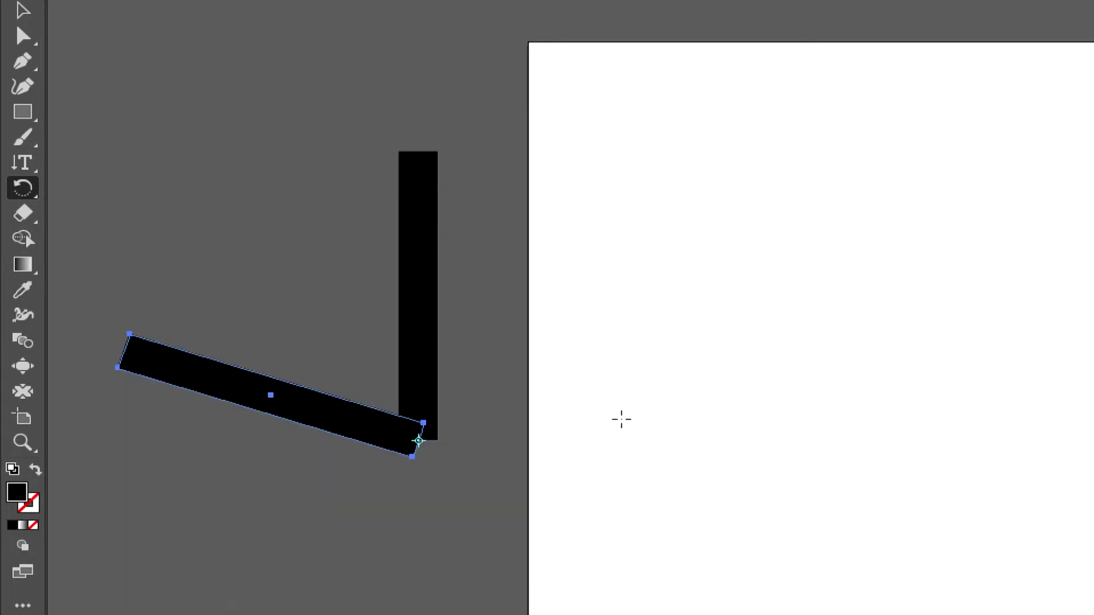
key(ctrl+d)
key(ctrl+d)
key(ctrl+d)
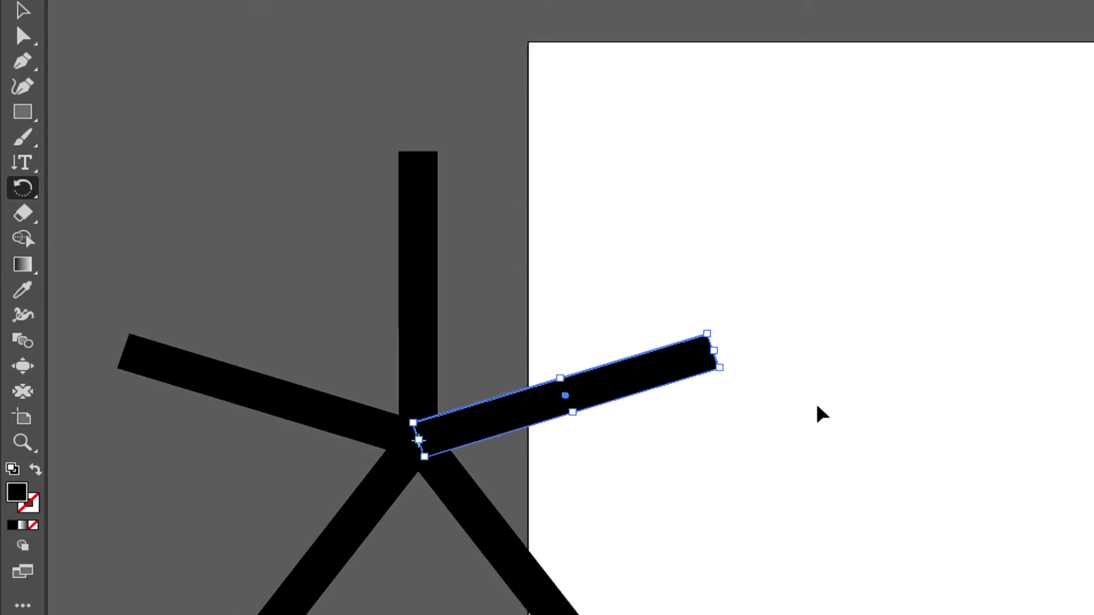
key(ctrl+d)
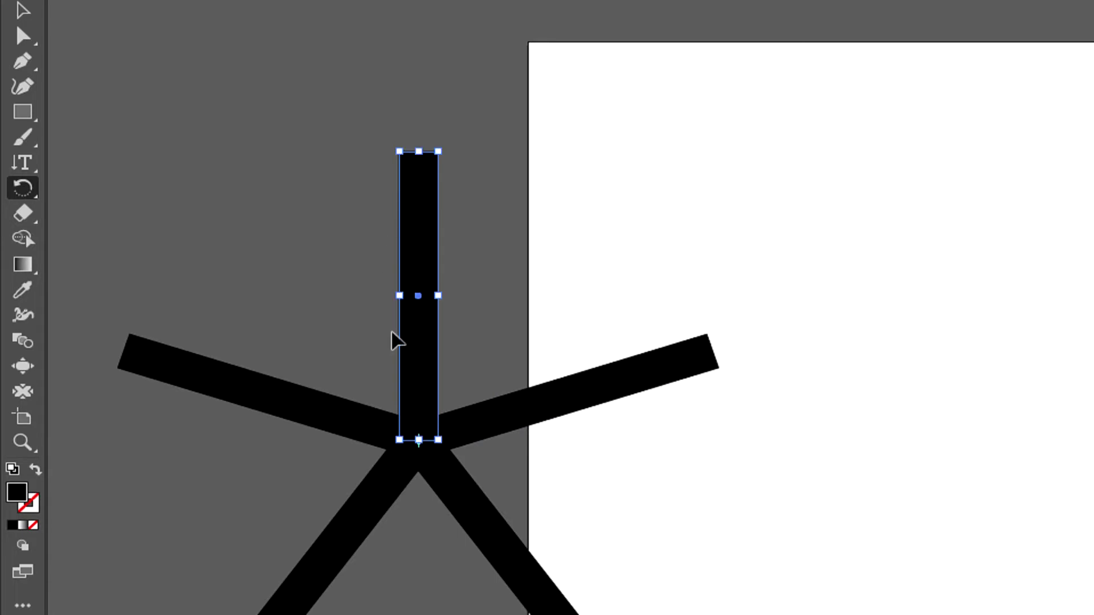
key(ctrl+d)
Step: Drag duplicate bars off the star, delete the stray one on the page, and select the other
click(23, 79)
drag(237, 464, 122, 225)
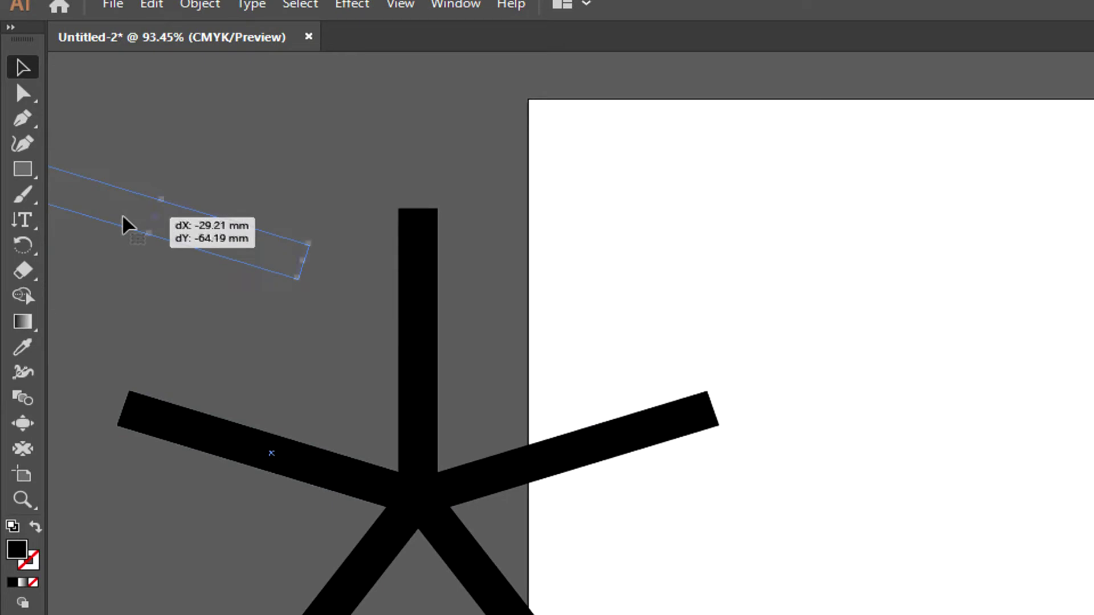
mouse_move(410, 383)
mouse_down()
mouse_move(512, 319)
mouse_move(644, 267)
mouse_up()
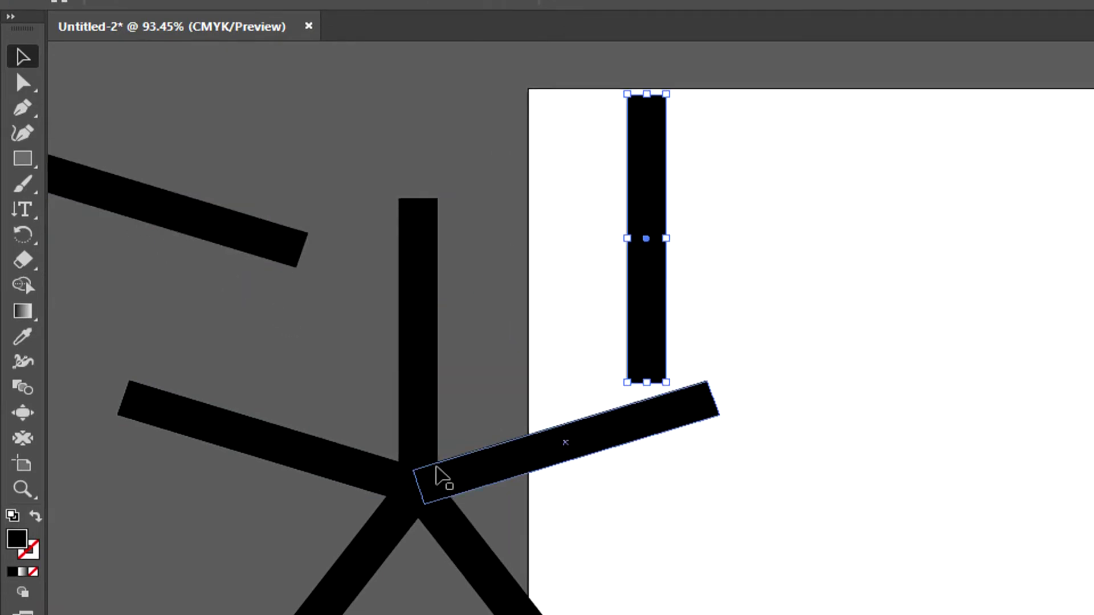
key(Delete)
click(244, 228)
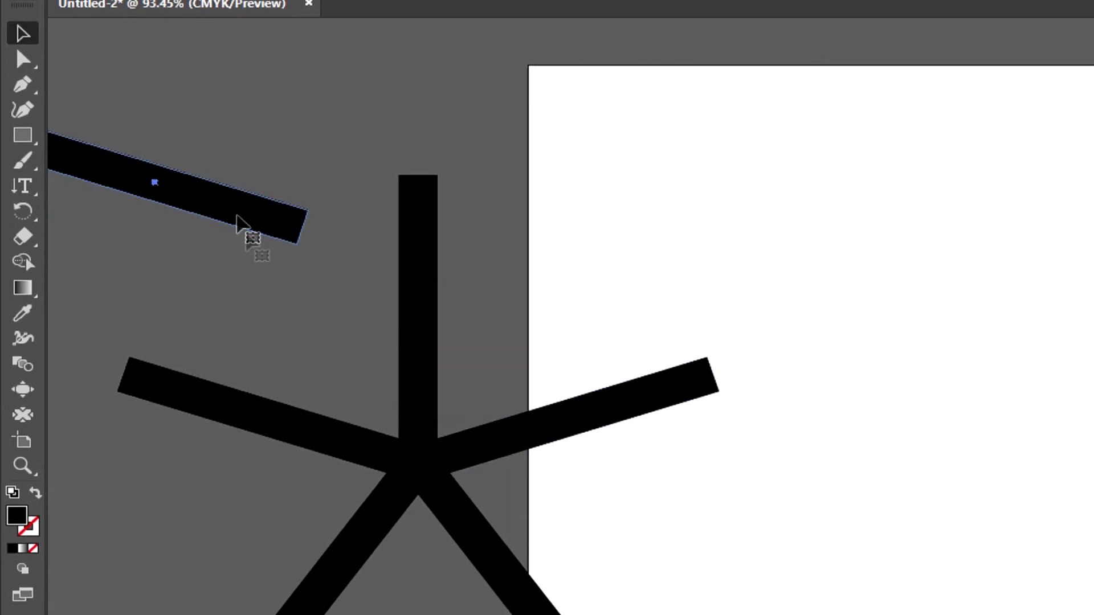
Step: Delete the stray upper-left bar and the two left arms of the star
key(Delete)
scroll(313, 340, down, 2)
click(310, 350)
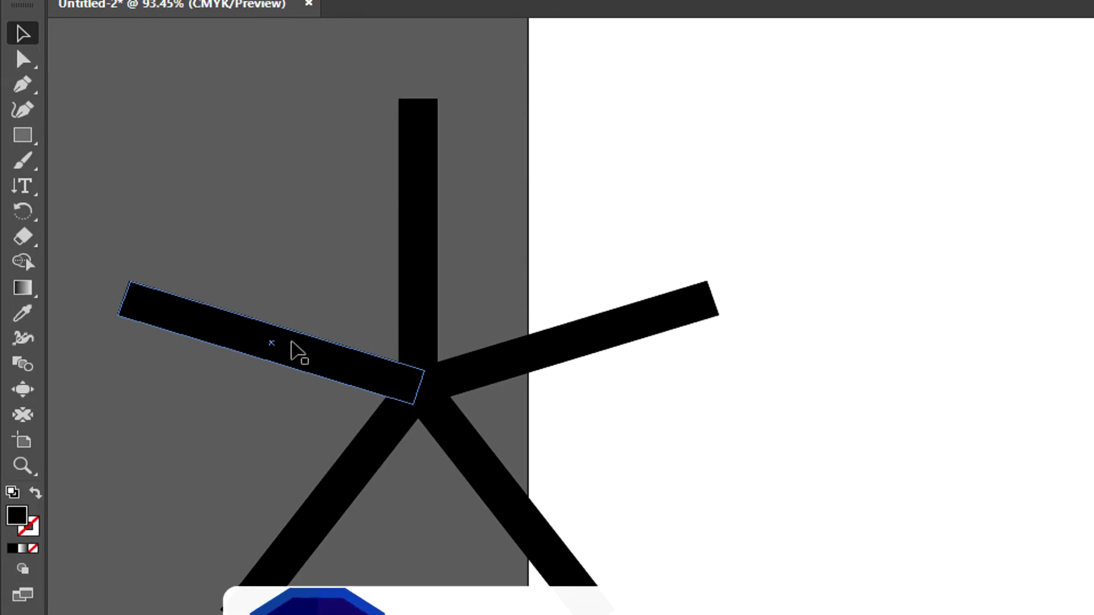
click(296, 302)
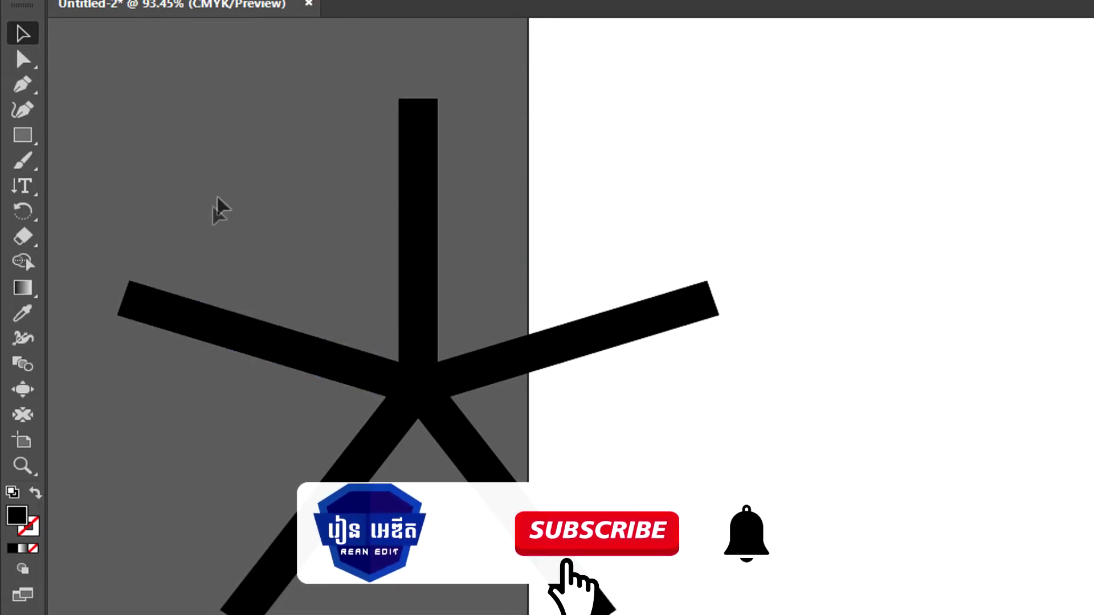
drag(216, 221, 359, 454)
scroll(296, 479, down, 3)
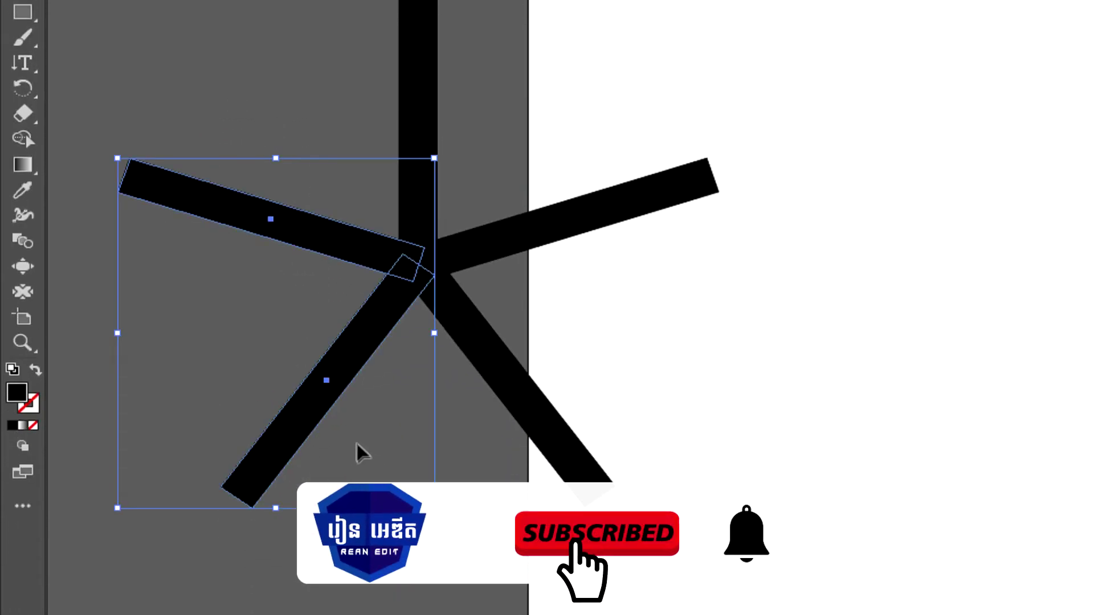
key(Delete)
Step: Delete the two right arms and drag the remaining vertical bar upward
click(505, 383)
key(Delete)
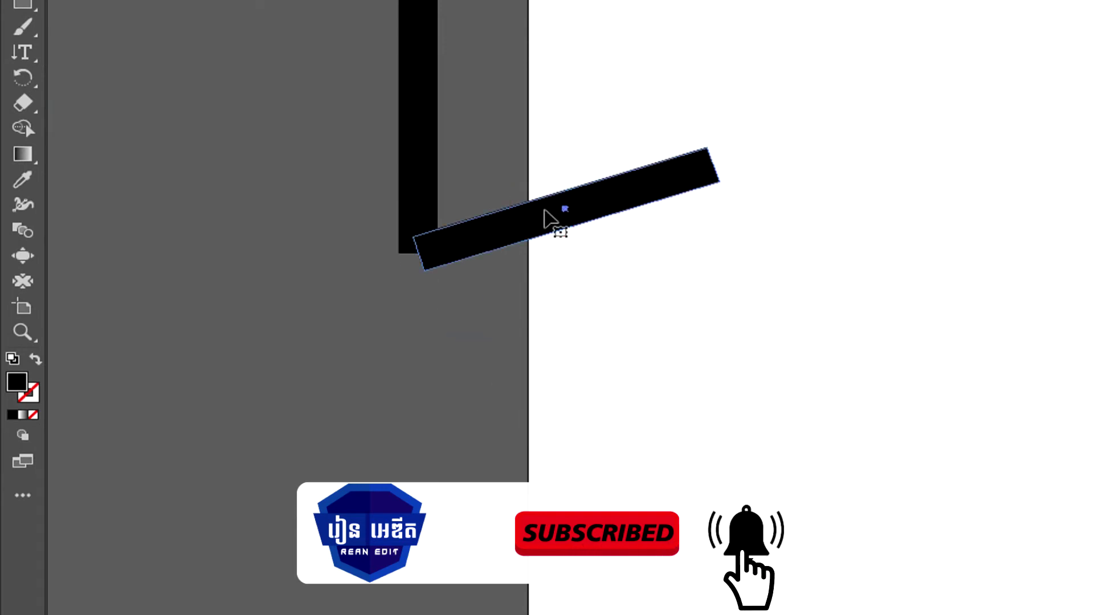
click(549, 229)
key(Delete)
scroll(490, 291, up, 2)
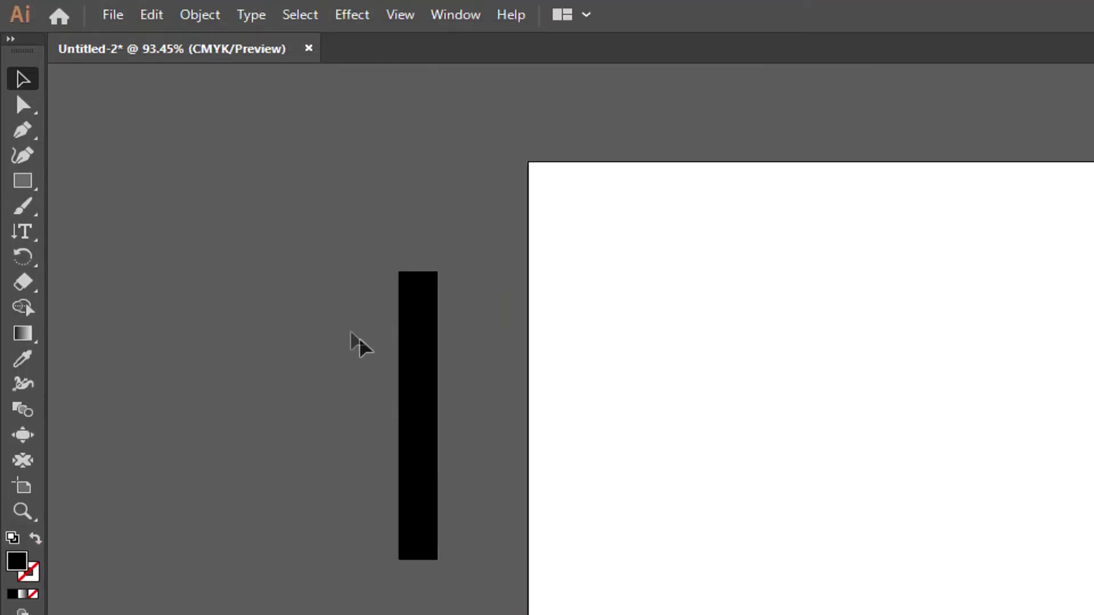
drag(420, 384, 410, 250)
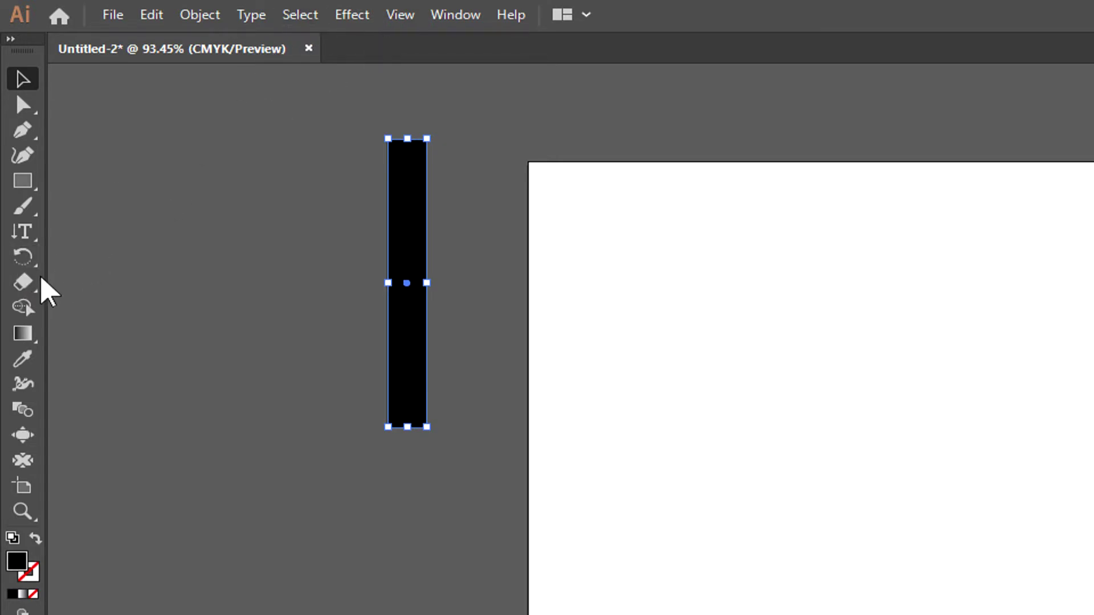
click(222, 357)
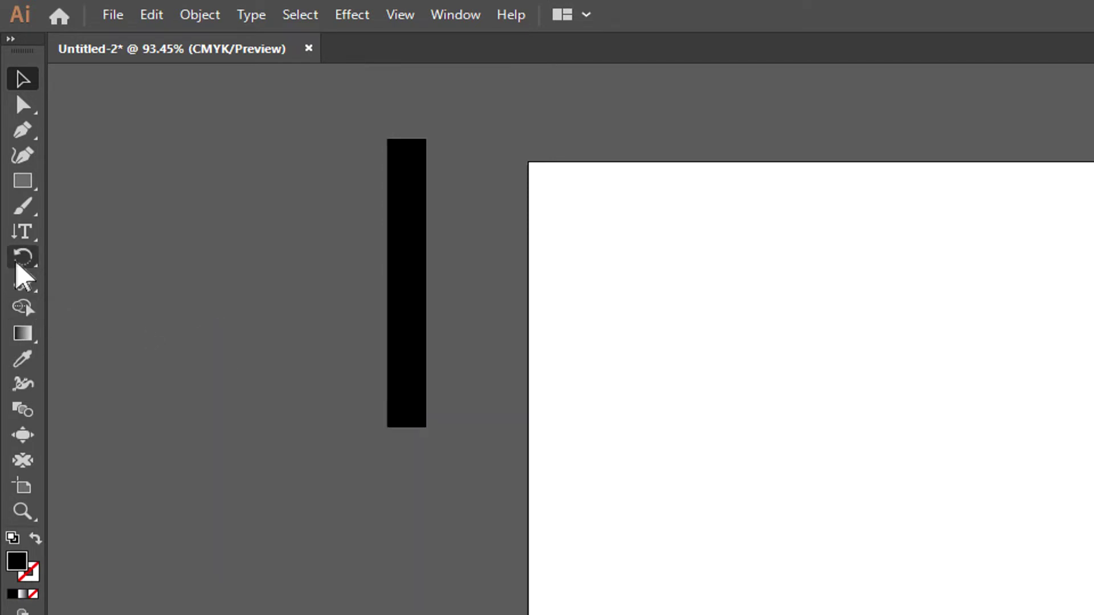
Step: Select the bar and drag with the Scale tool to resize it around its centre
click(399, 332)
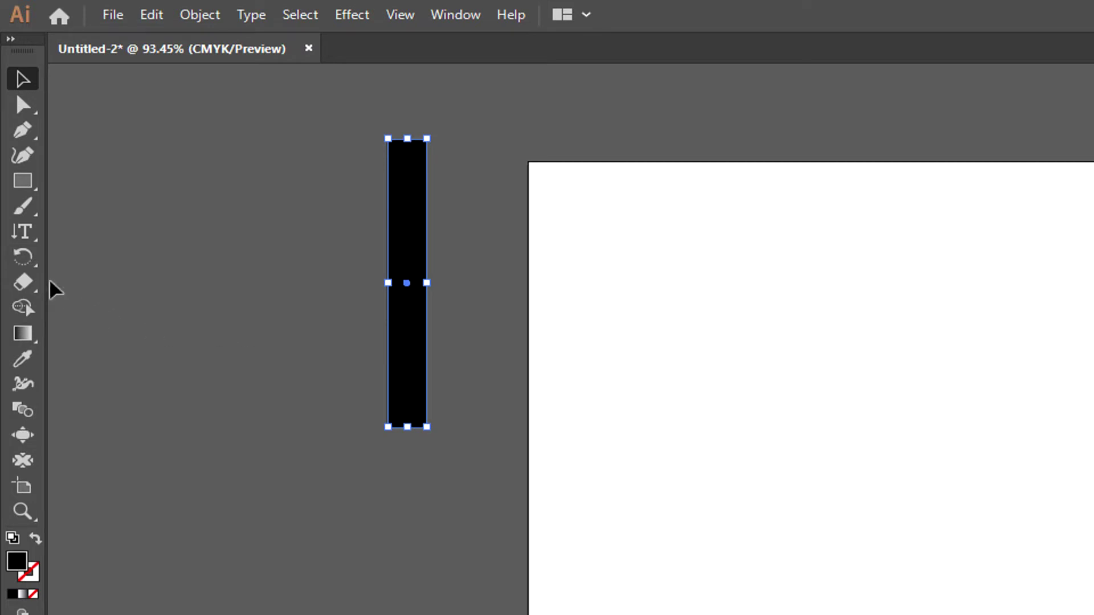
click(19, 259)
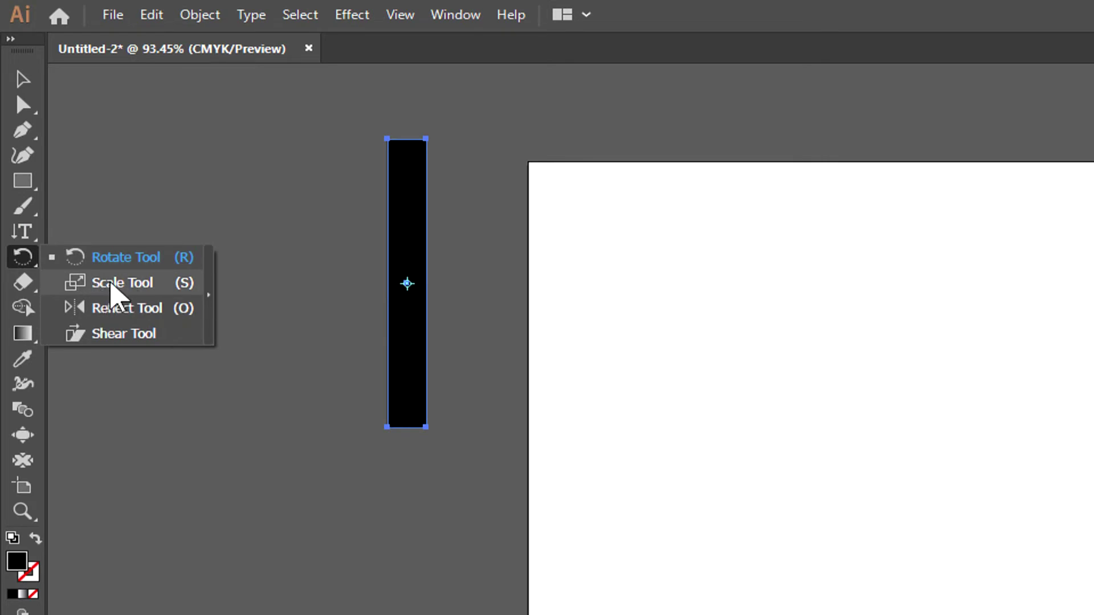
click(113, 283)
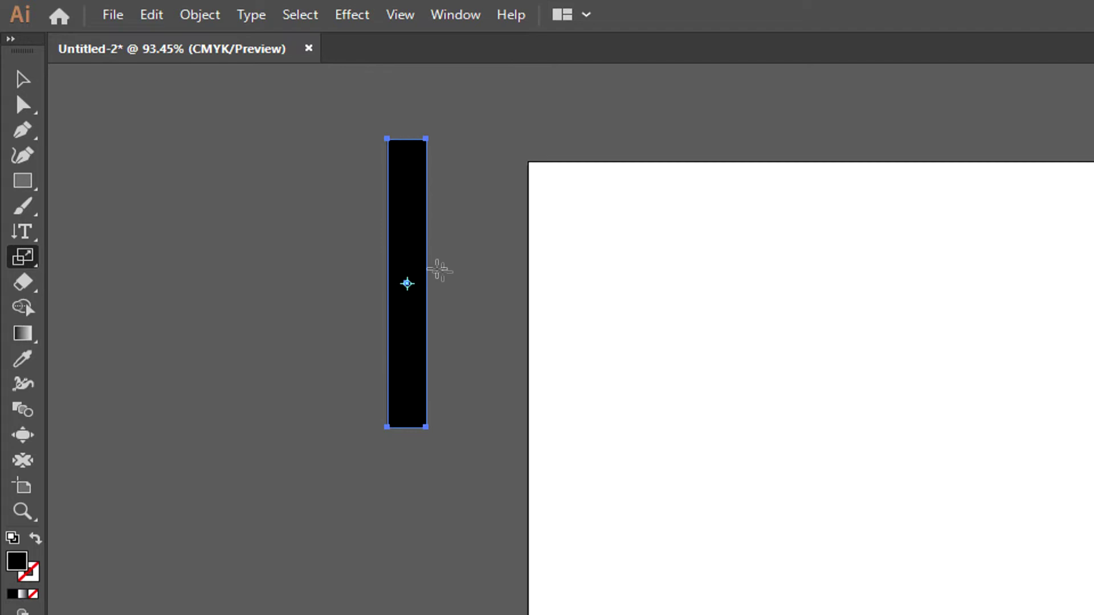
mouse_move(427, 269)
mouse_down()
mouse_move(475, 281)
mouse_move(439, 301)
mouse_move(457, 283)
mouse_move(469, 305)
mouse_move(490, 296)
mouse_up()
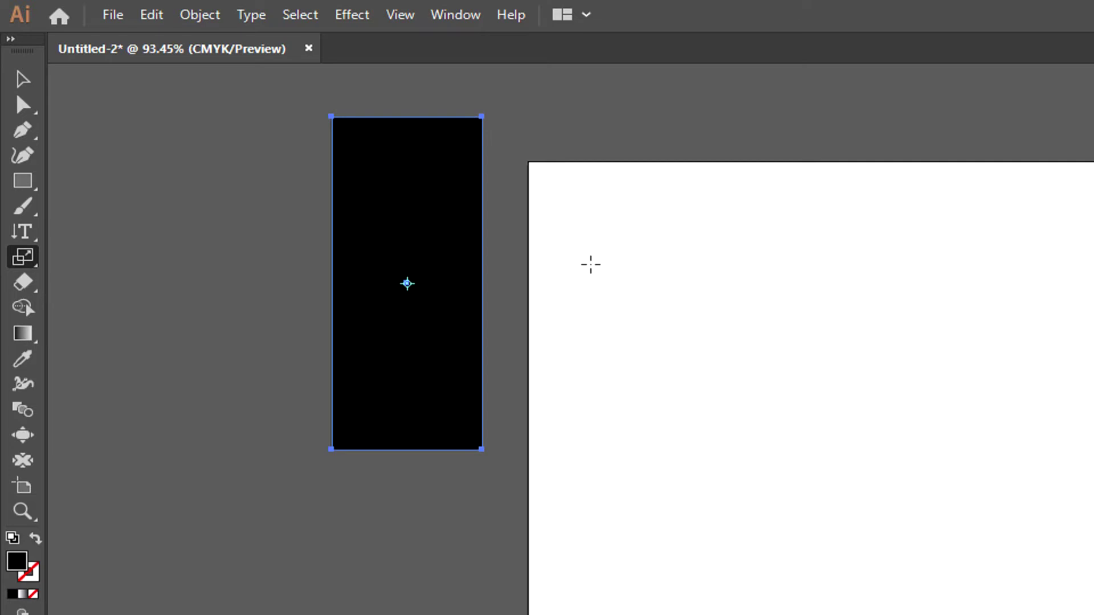
mouse_move(471, 303)
mouse_down()
mouse_move(483, 287)
mouse_move(517, 306)
mouse_move(521, 295)
mouse_move(525, 309)
mouse_up()
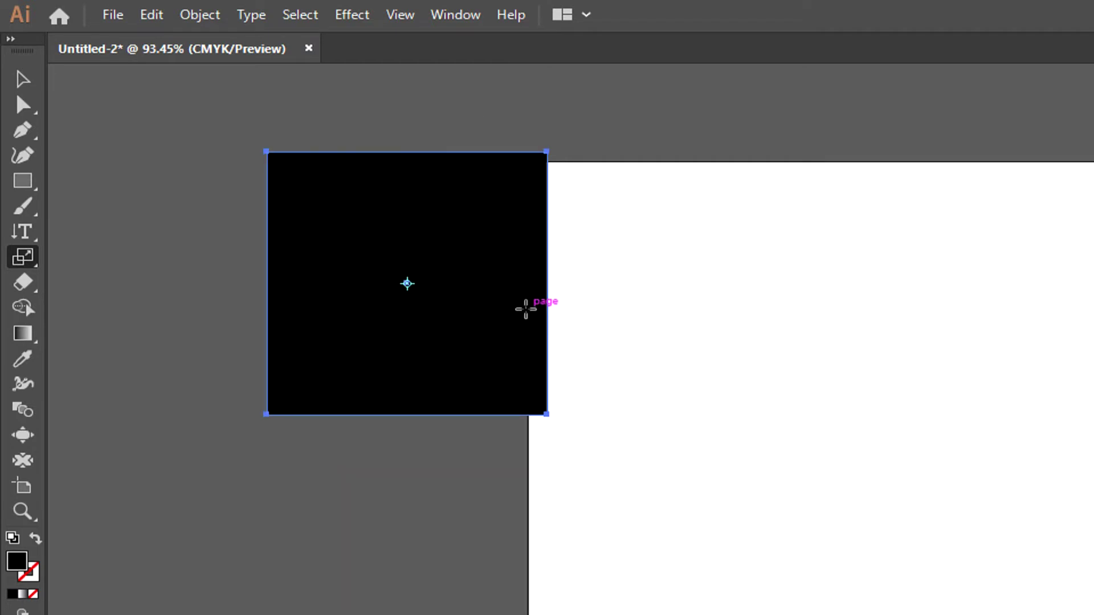
mouse_move(520, 344)
mouse_down()
mouse_move(459, 337)
mouse_move(474, 358)
mouse_up()
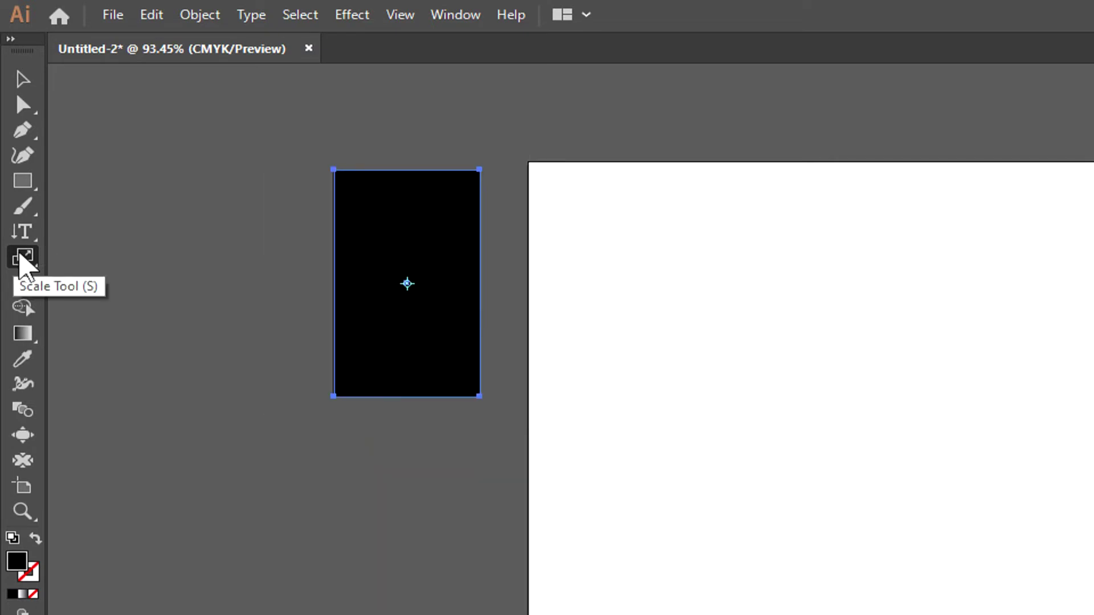
Step: Move the rescaled rectangle to the left
click(20, 256)
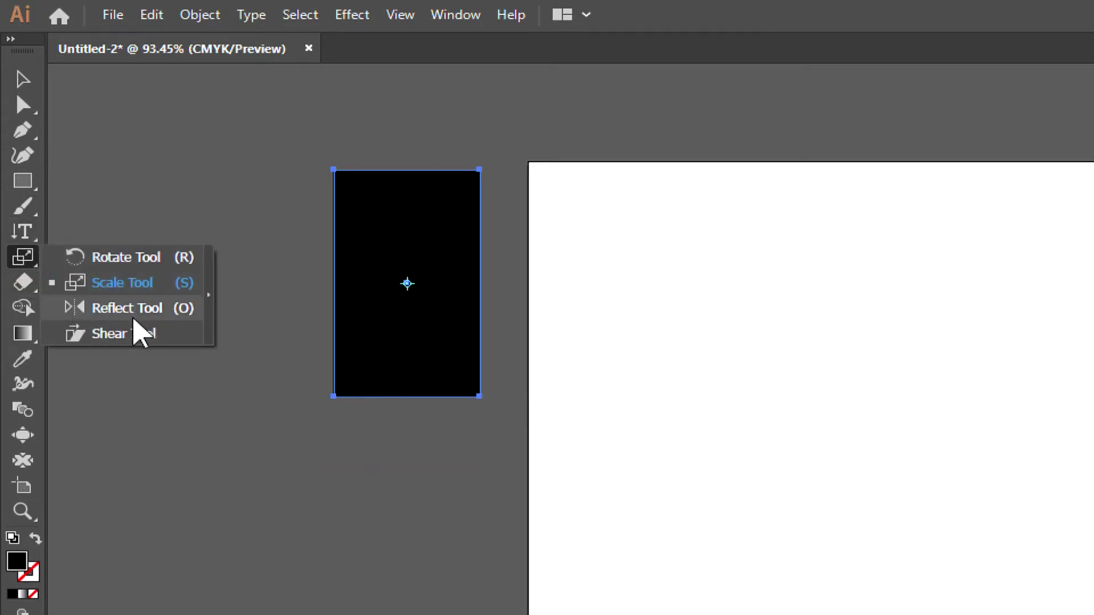
click(23, 80)
drag(359, 279, 203, 308)
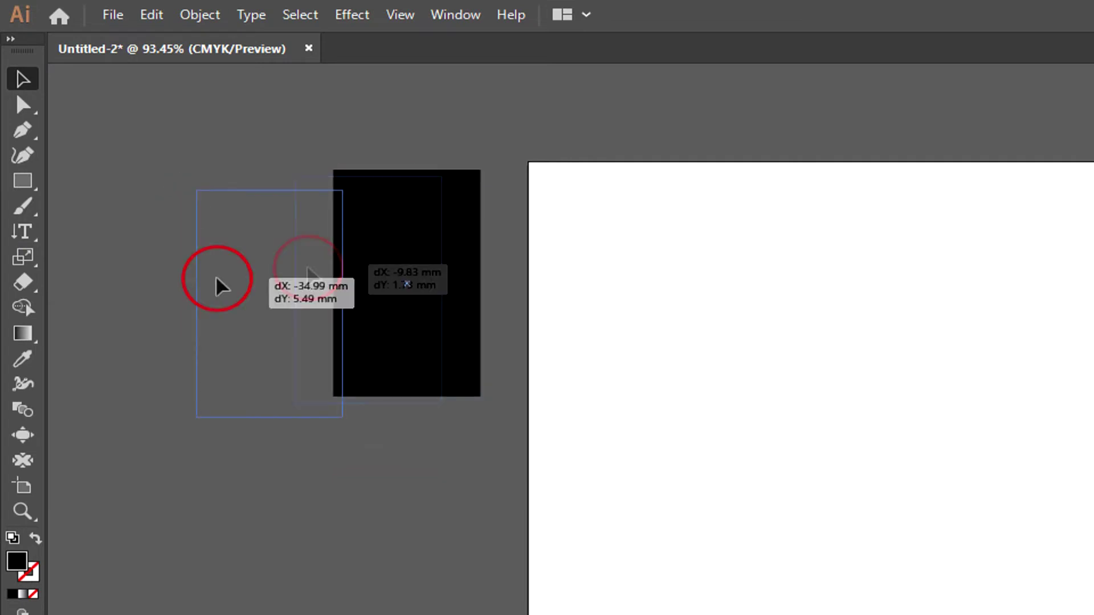
Step: Delete the rectangle and pen-draw a closed path with three curved left anchors and a straight right edge
key(Delete)
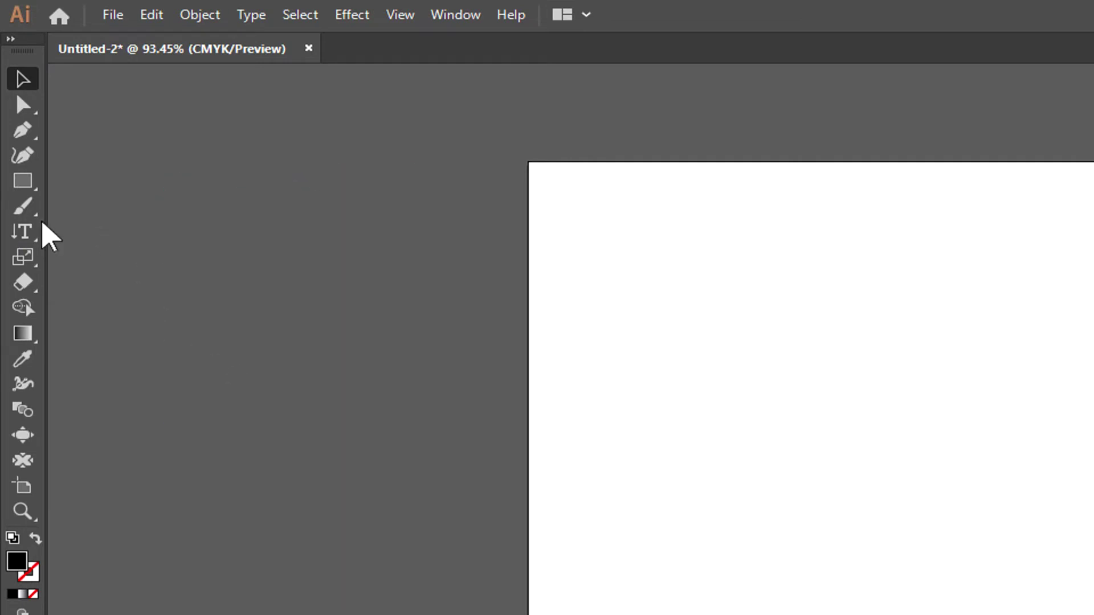
click(23, 133)
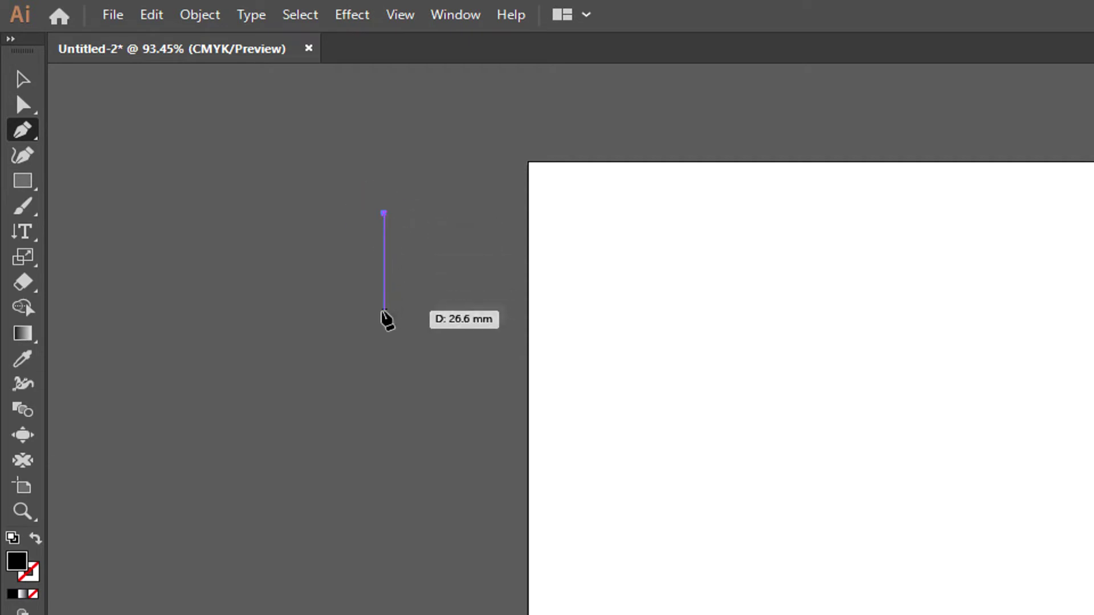
drag(293, 285, 295, 334)
drag(324, 378, 328, 412)
drag(308, 465, 306, 499)
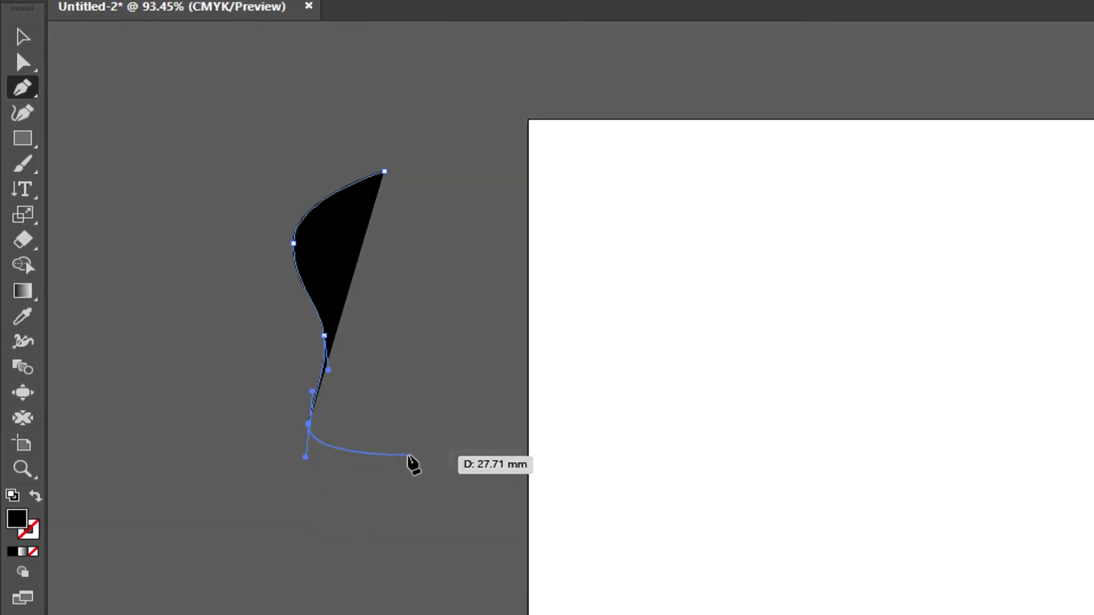
click(384, 452)
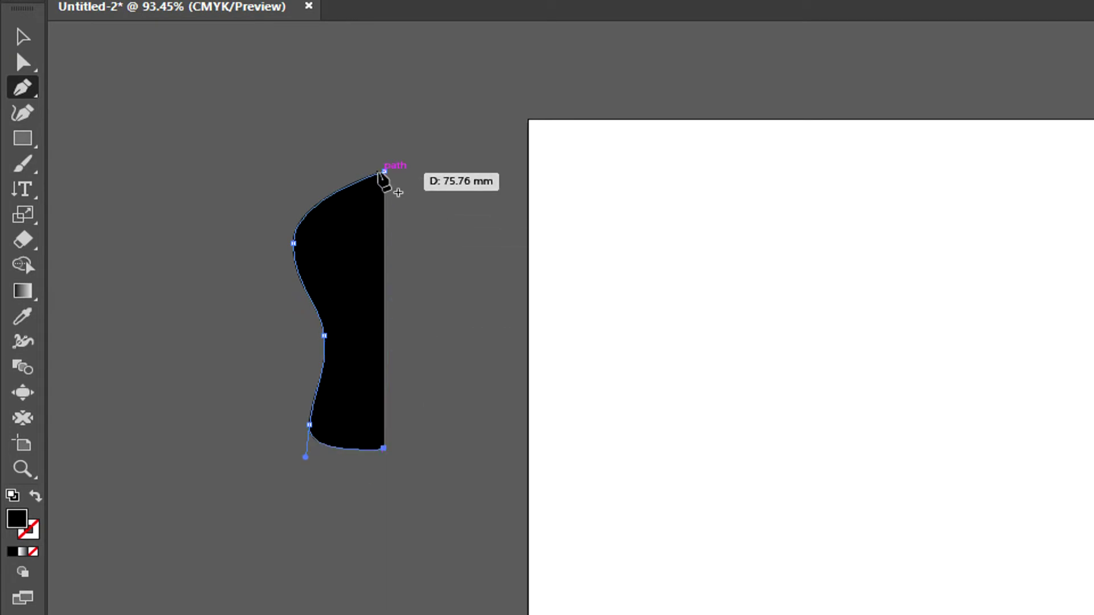
click(385, 172)
Step: Marquee-select the new curved shape
click(21, 82)
click(211, 228)
drag(244, 188, 403, 427)
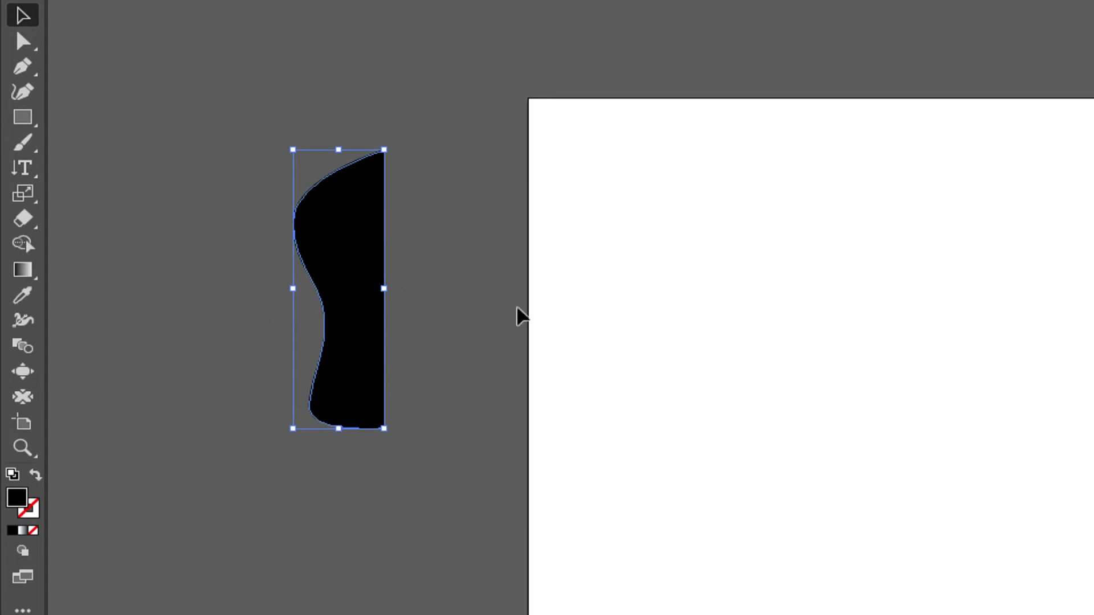
drag(240, 152, 437, 478)
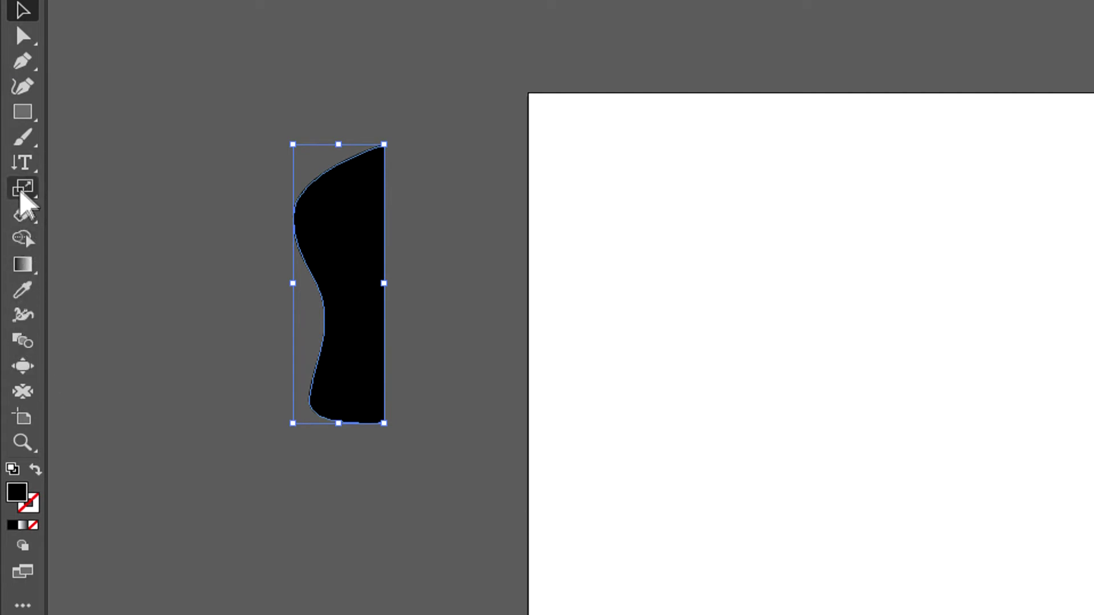
Step: Reflect a copy of the curved half-shape across the vertical axis at 90° to form a symmetrical pair
click(22, 189)
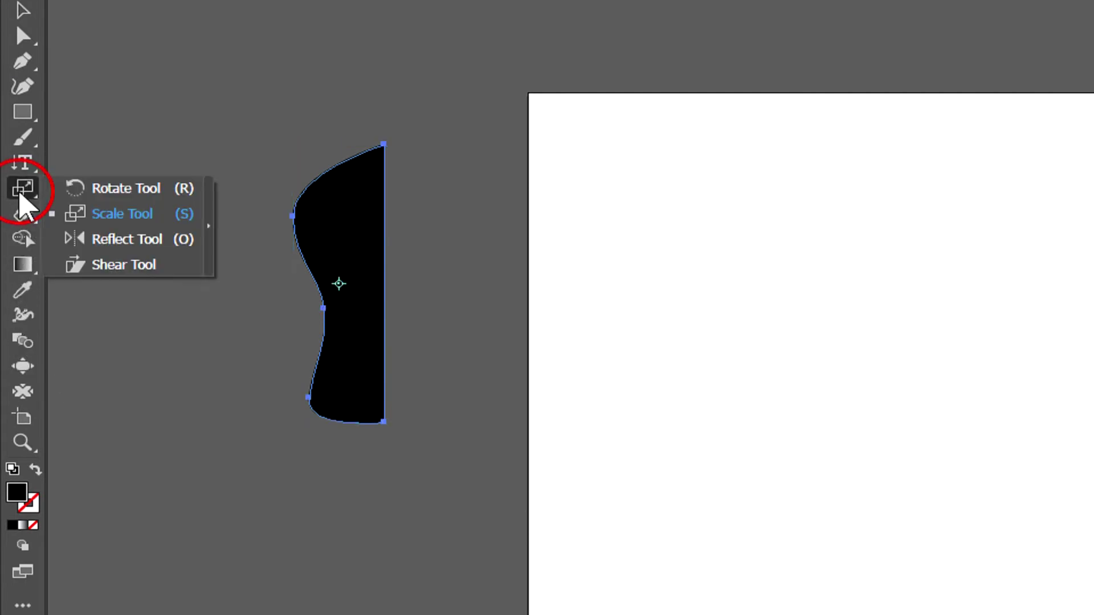
click(103, 244)
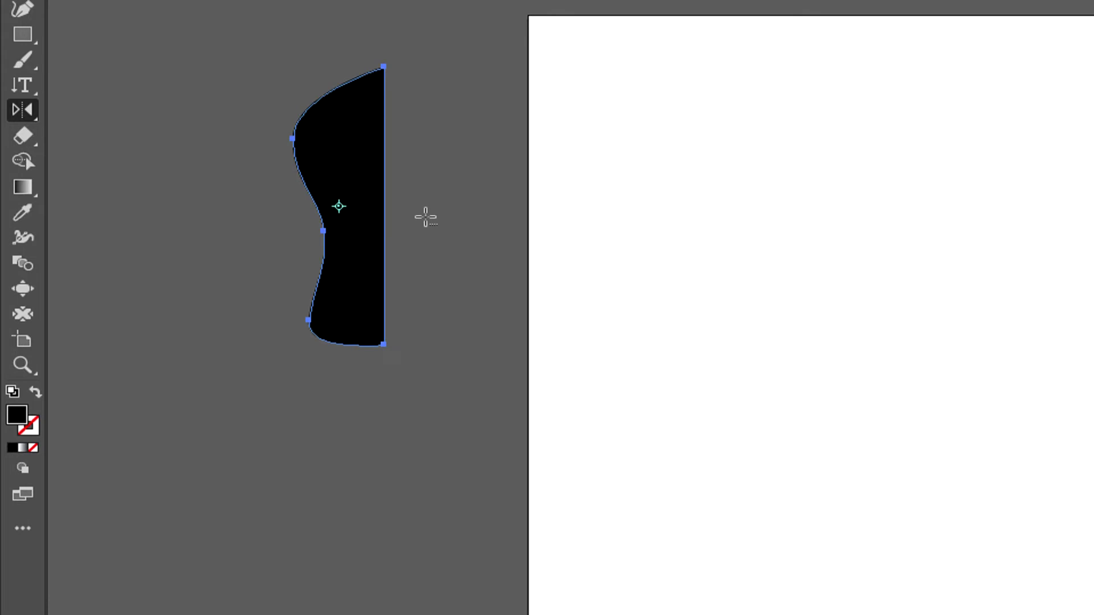
alt+click(424, 217)
drag(420, 281, 829, 173)
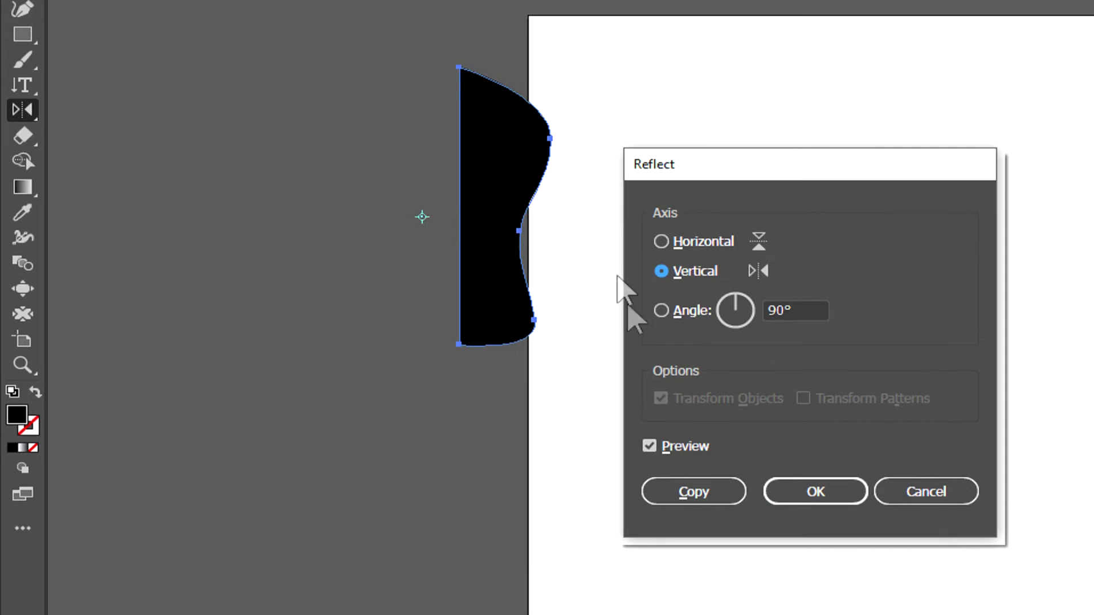
click(664, 242)
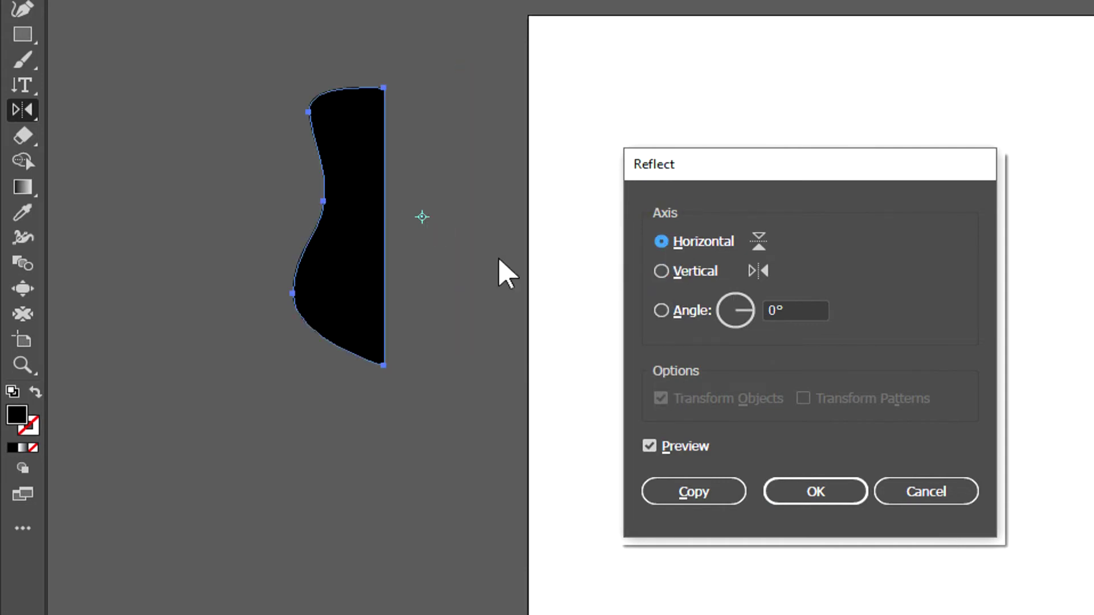
click(672, 273)
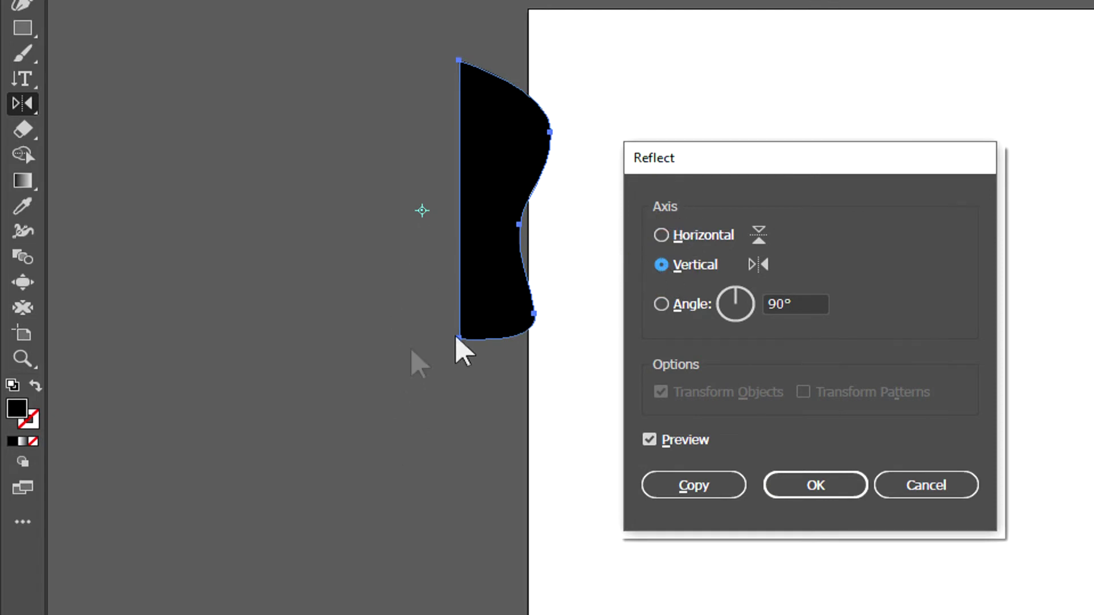
click(663, 237)
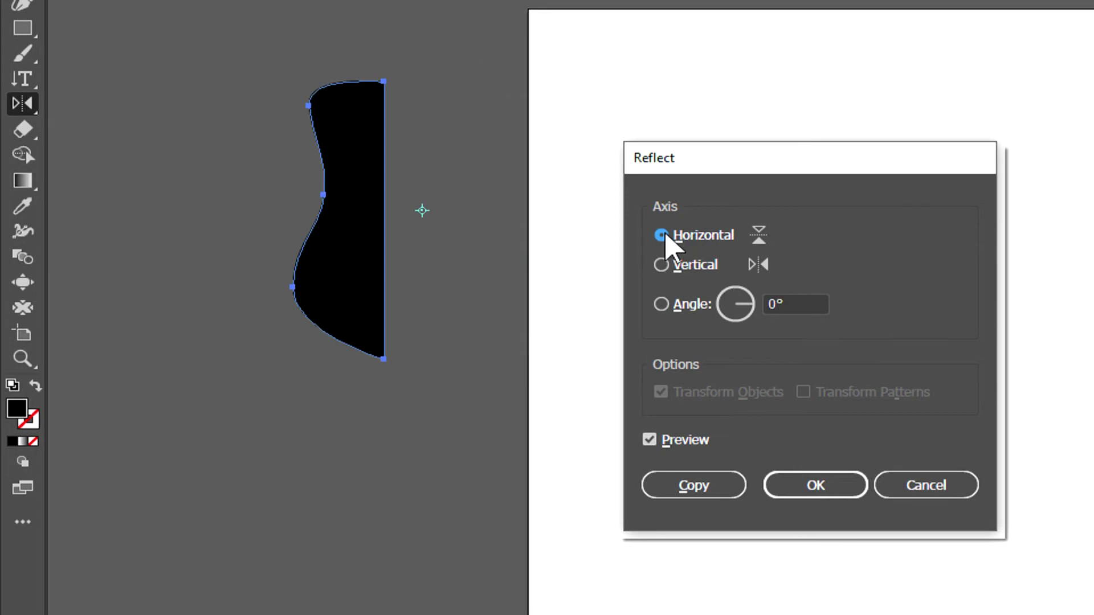
click(661, 265)
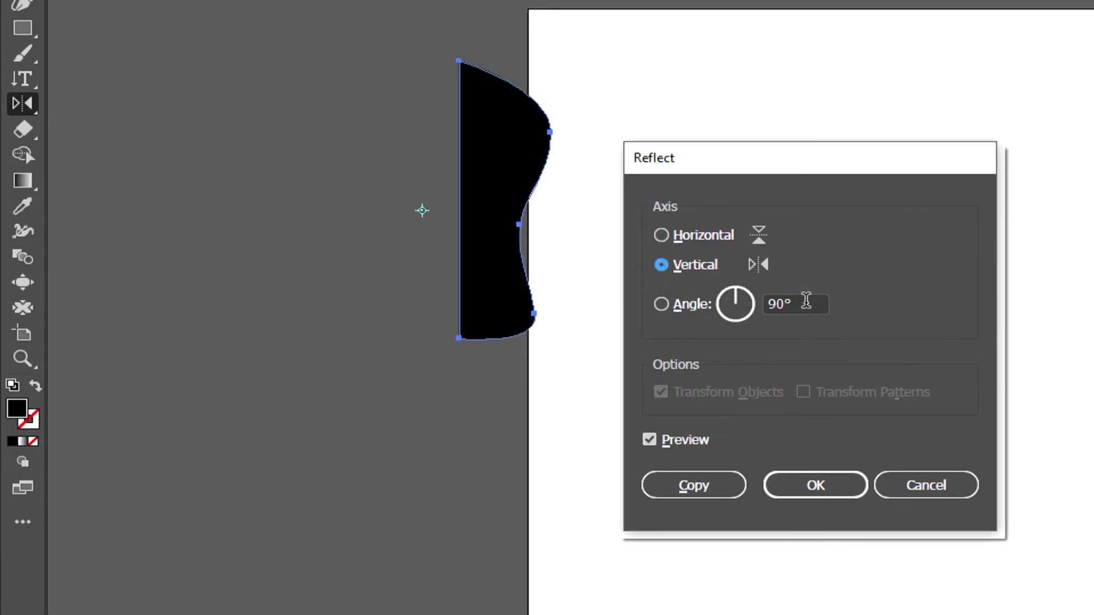
double_click(770, 303)
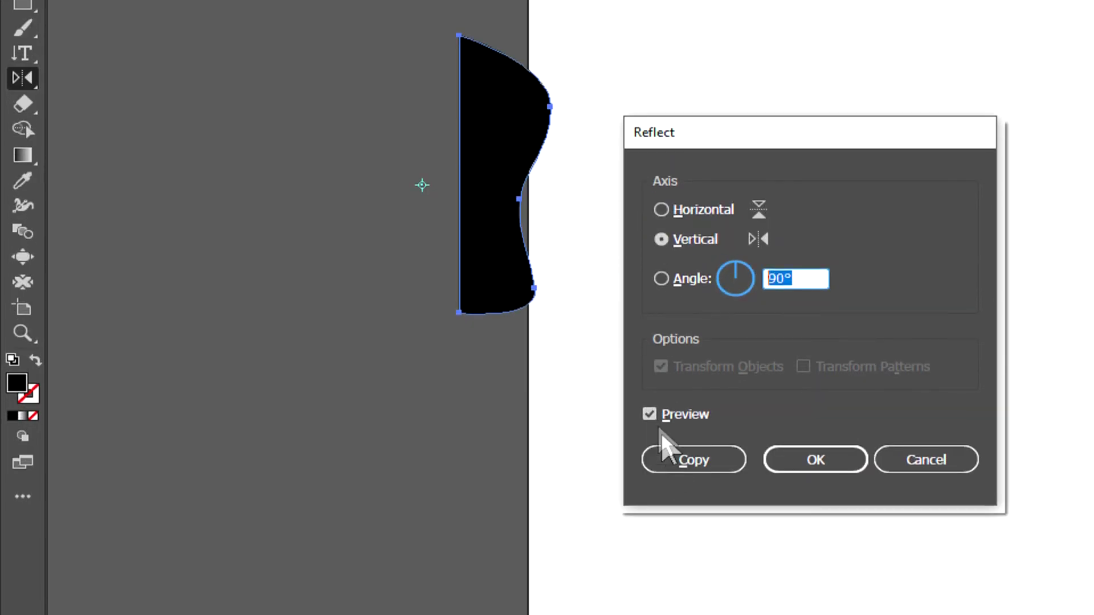
click(683, 474)
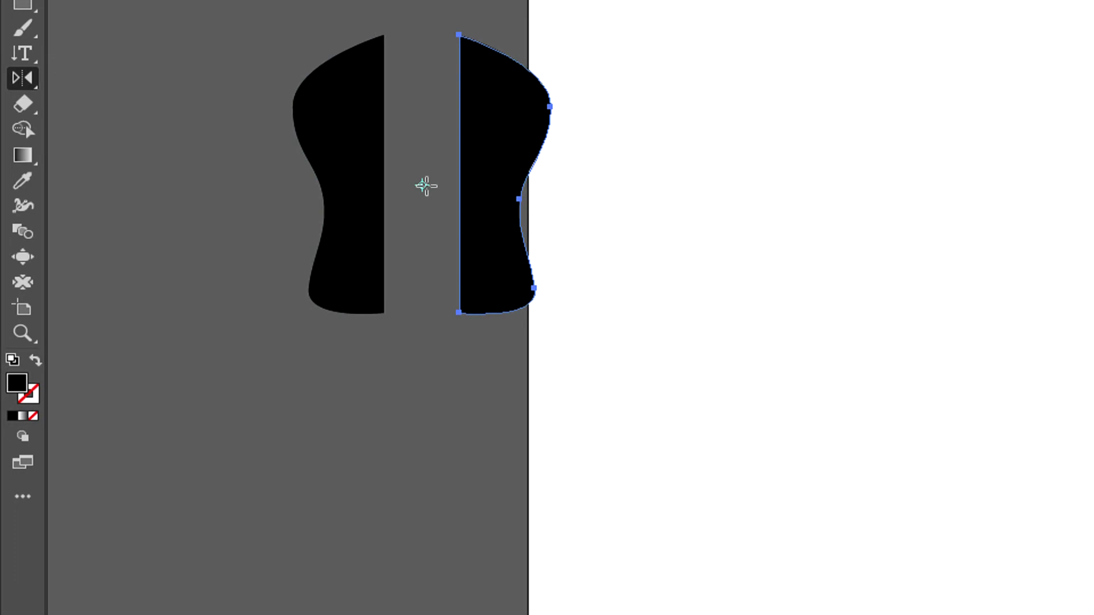
click(22, 81)
drag(219, 187, 421, 482)
click(25, 256)
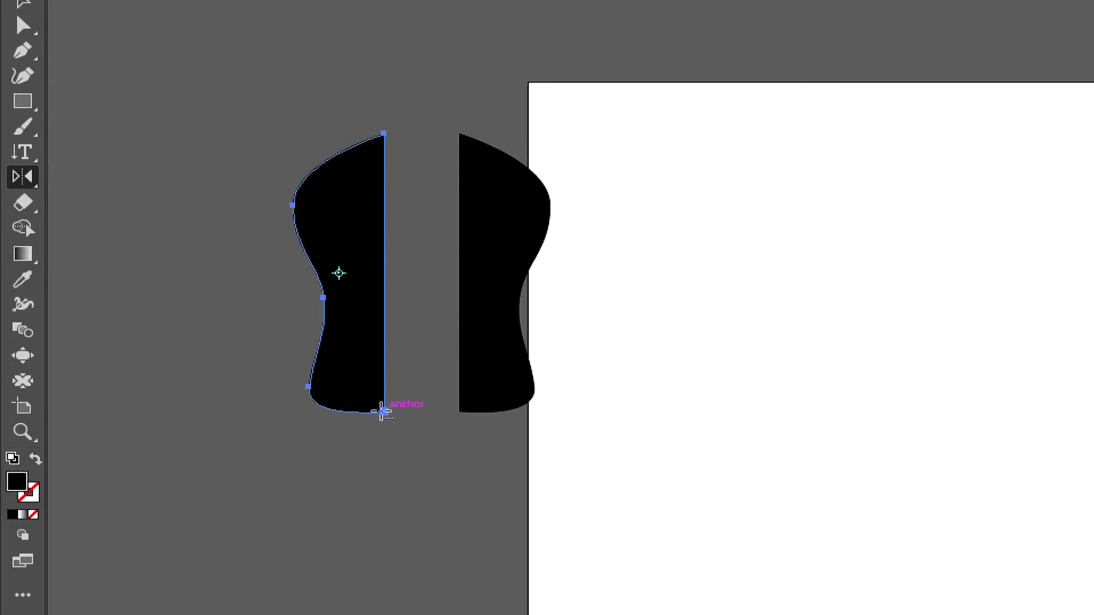
alt+click(381, 412)
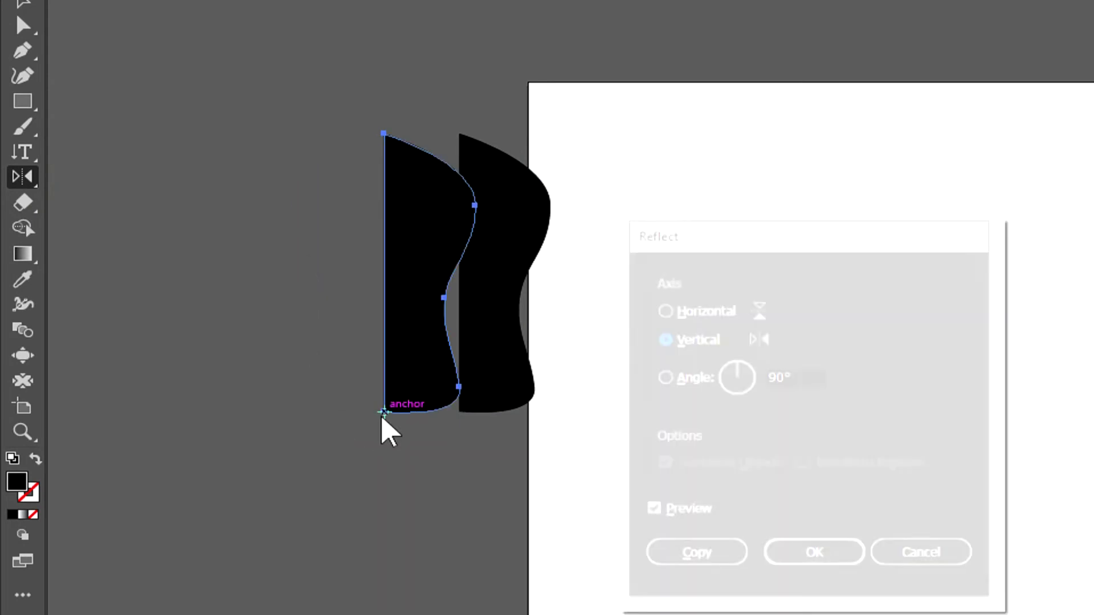
click(661, 275)
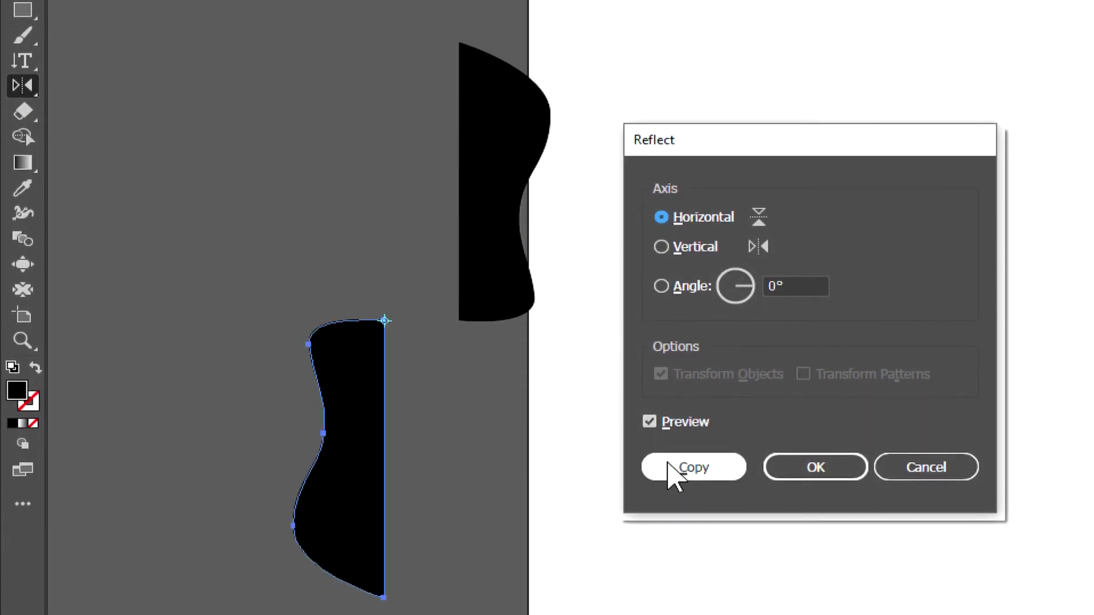
click(675, 464)
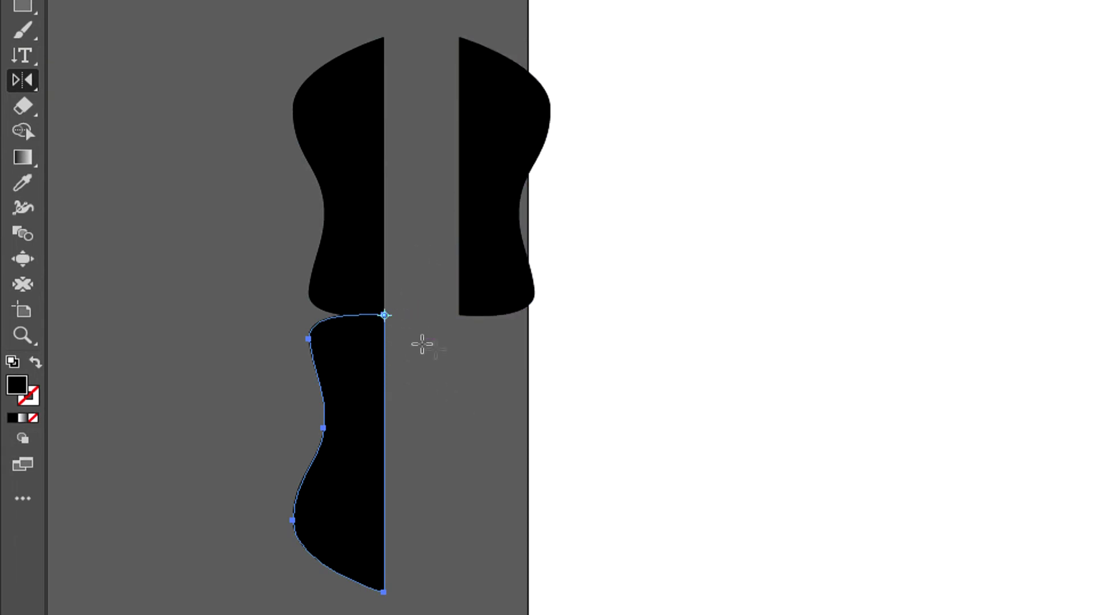
key(ctrl+z)
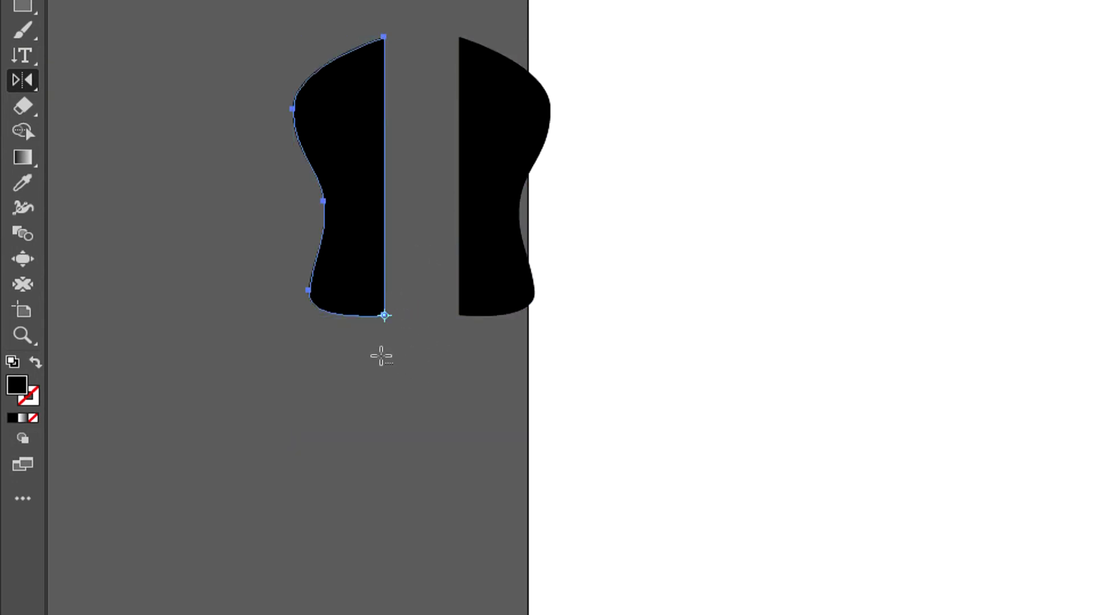
alt+click(381, 351)
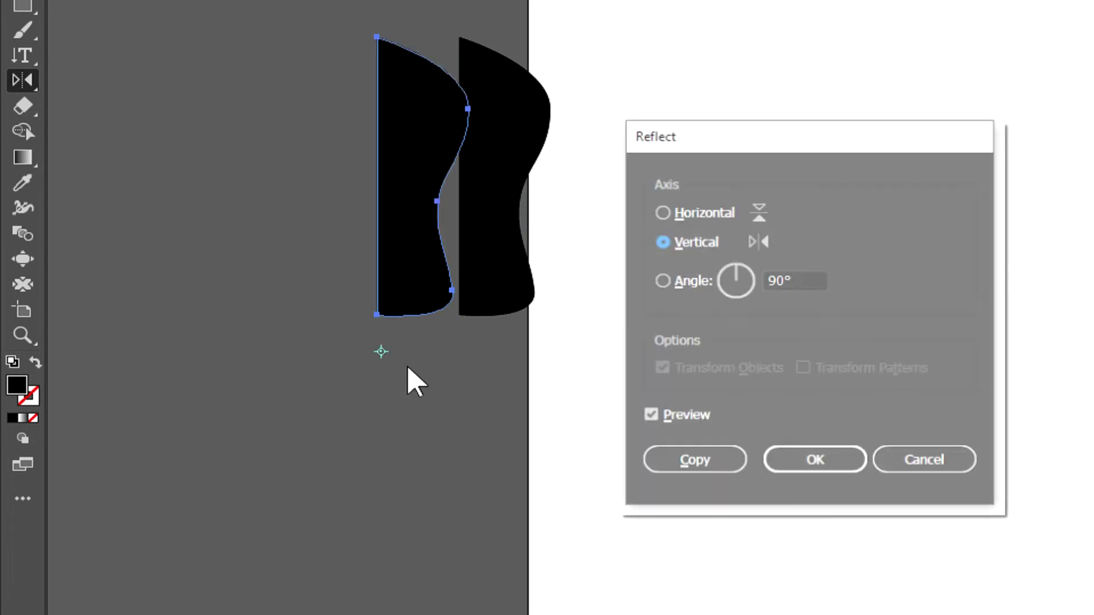
click(676, 213)
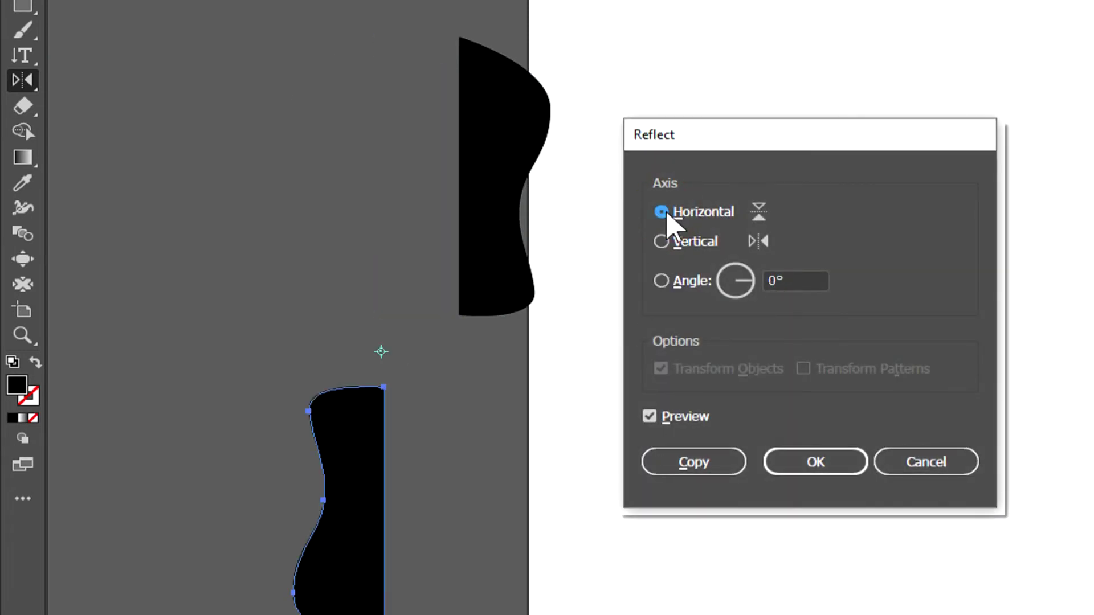
click(689, 467)
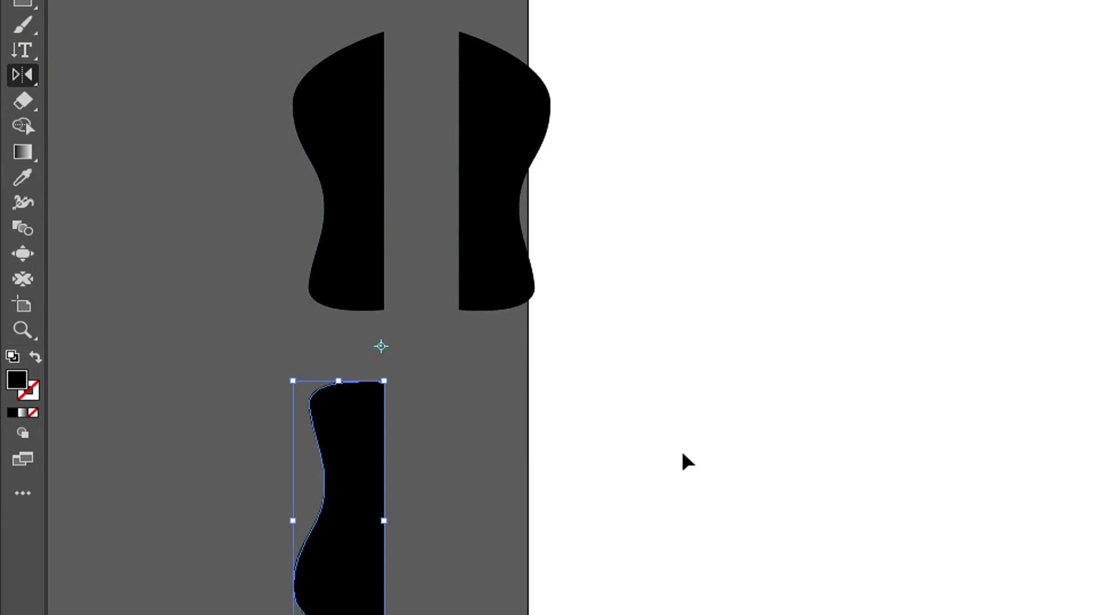
key(ctrl+z)
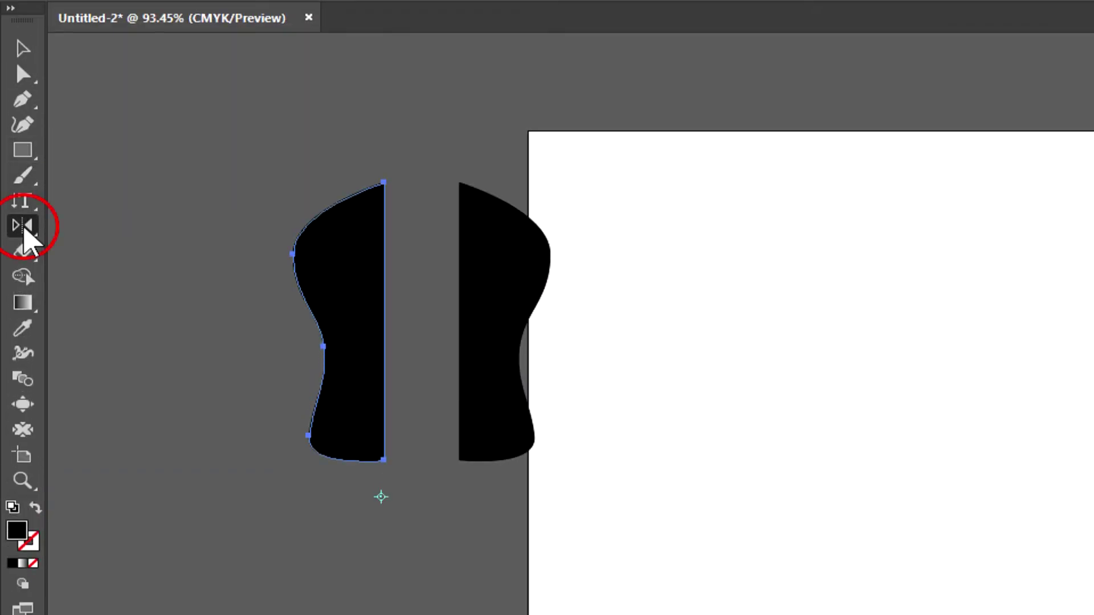
Step: Try a 72° rotated copy of the left half around a pivot below it, then undo it
click(22, 227)
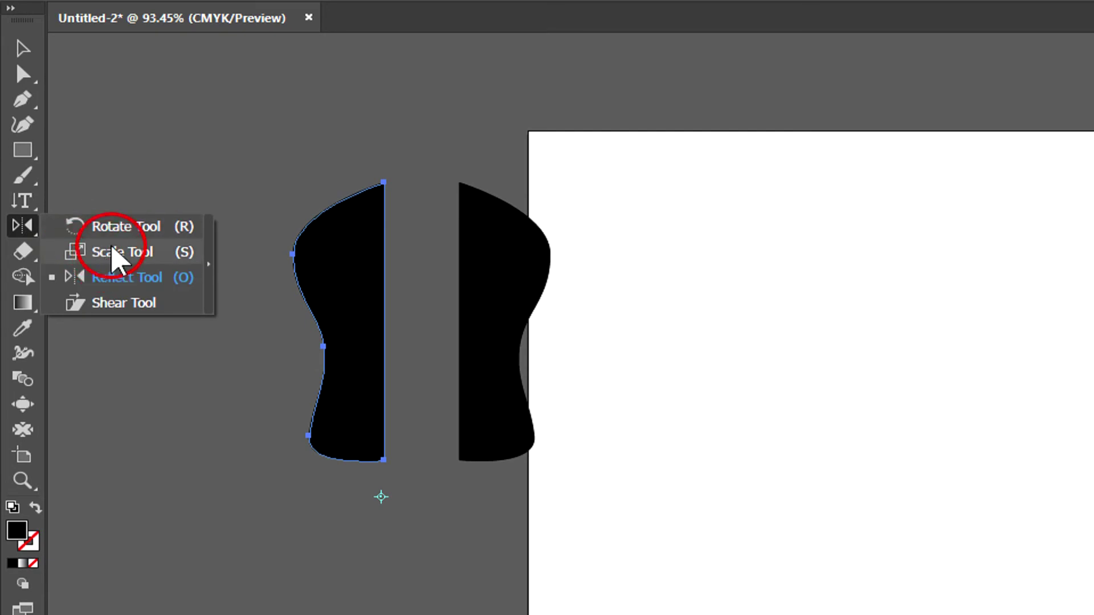
click(136, 226)
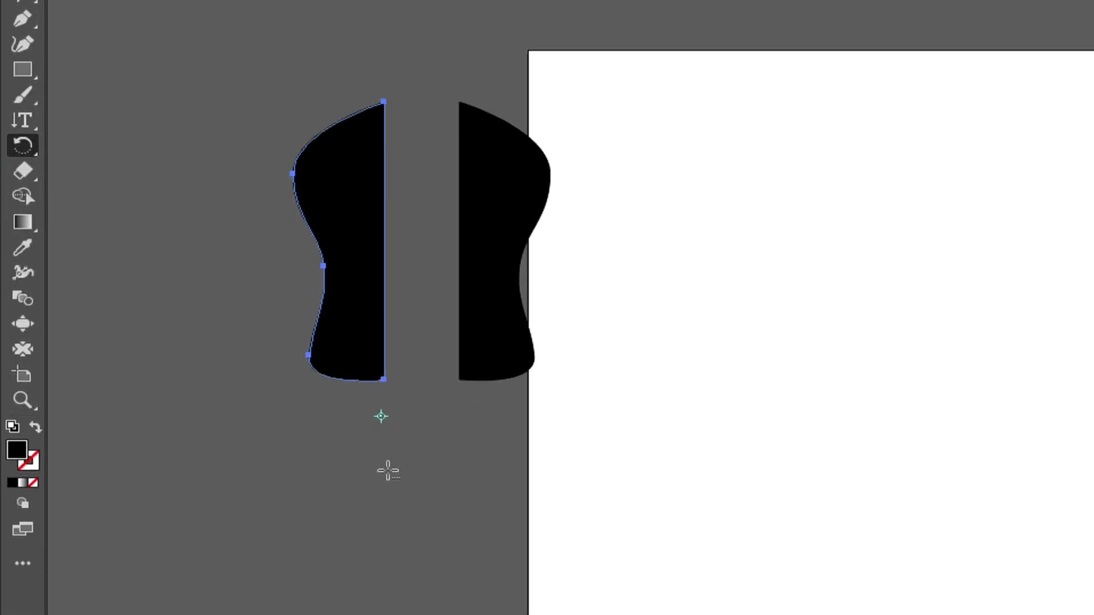
alt+click(388, 486)
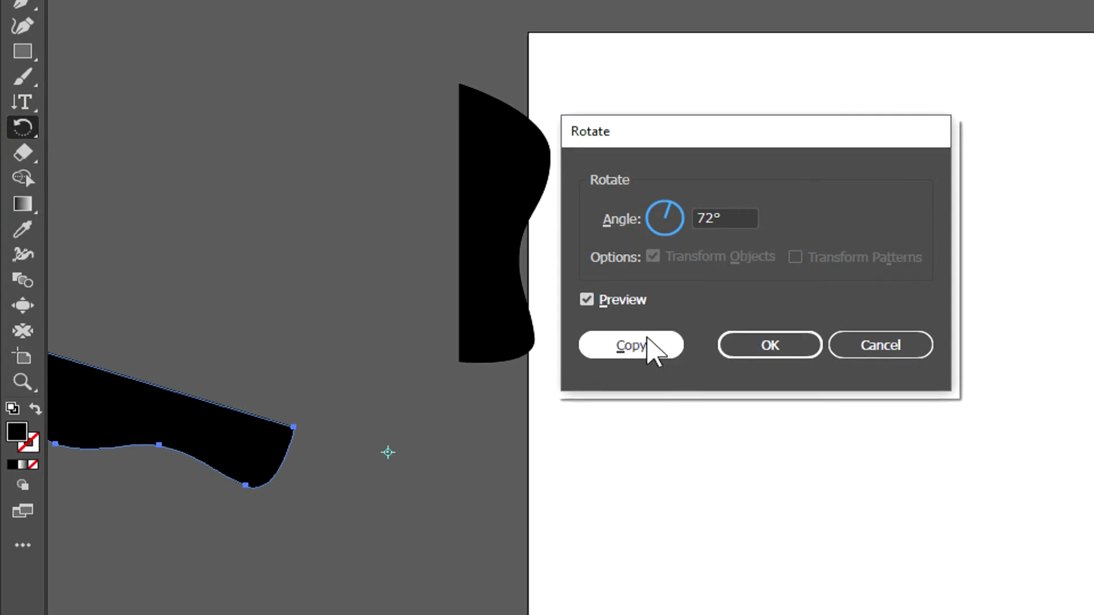
click(651, 347)
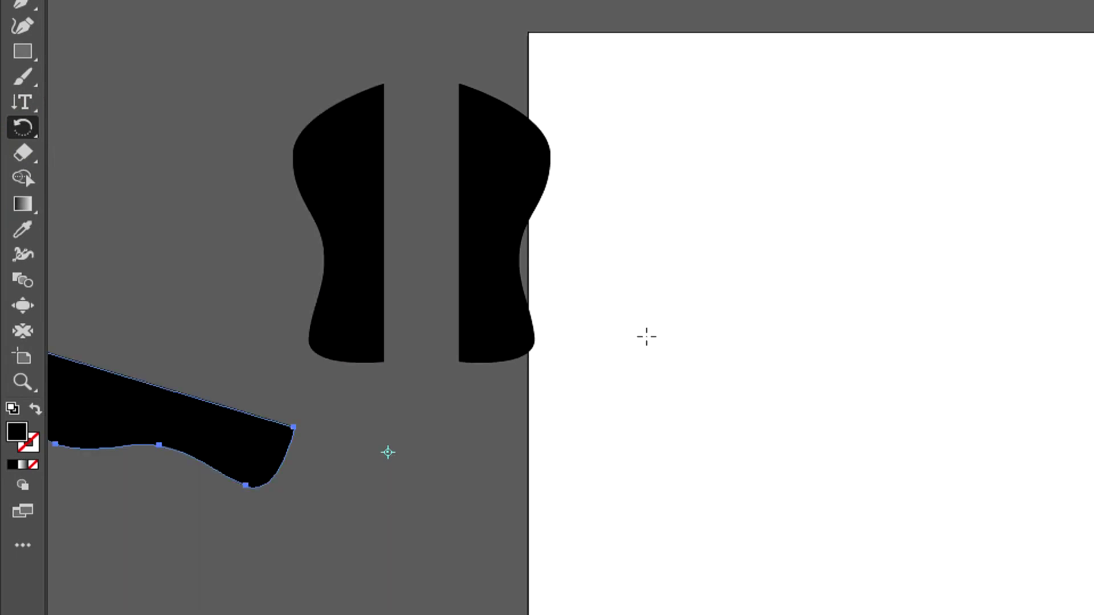
key(ctrl+z)
key(ctrl+z)
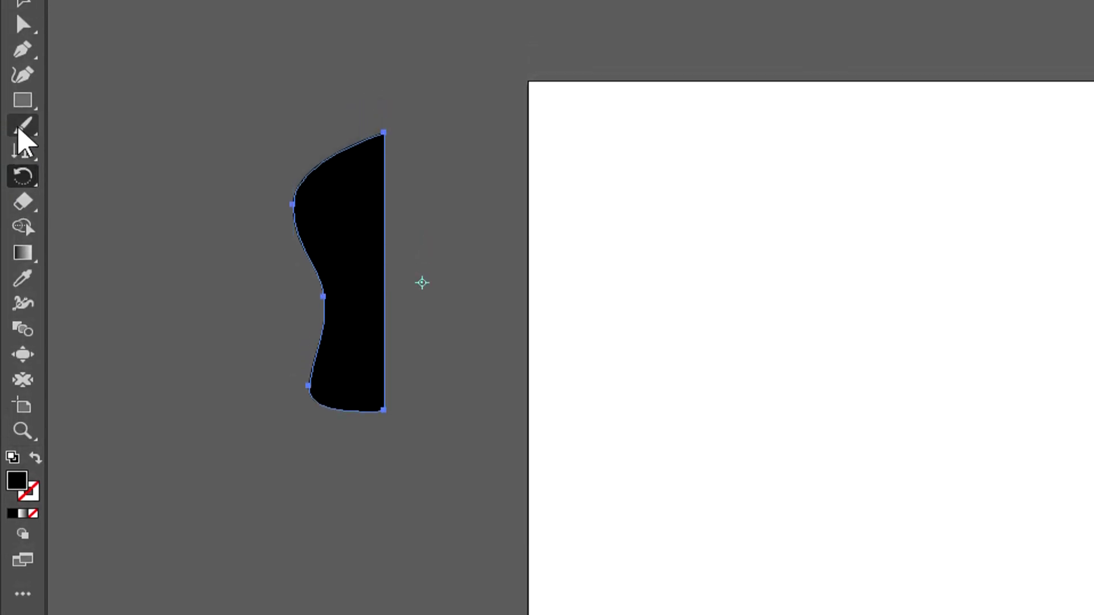
click(24, 204)
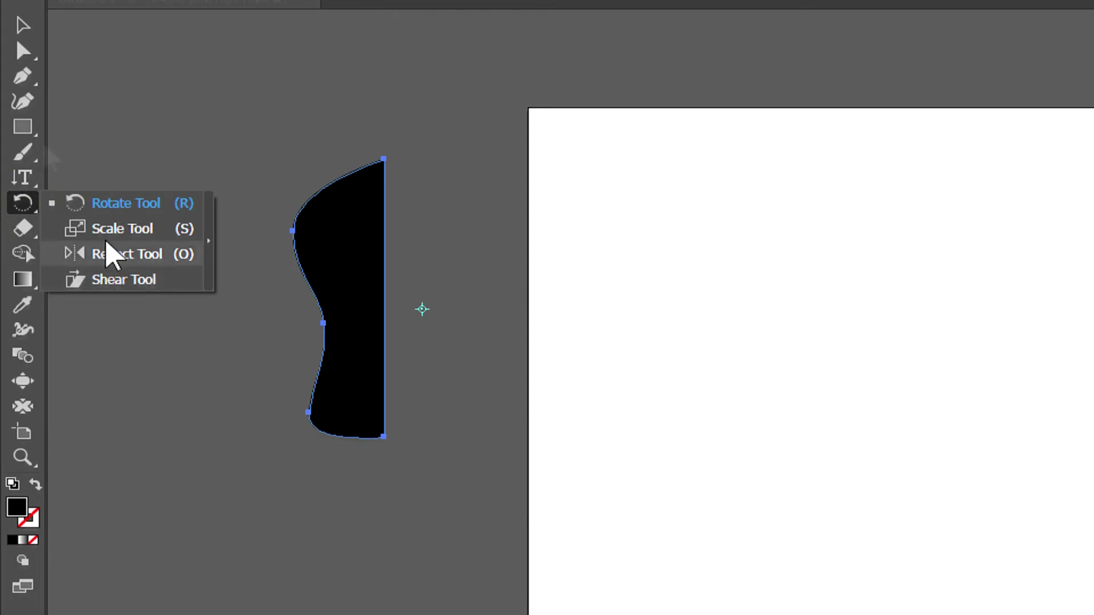
Step: Shear the curved half-shape to the left from its top point, then undo the slant
click(97, 335)
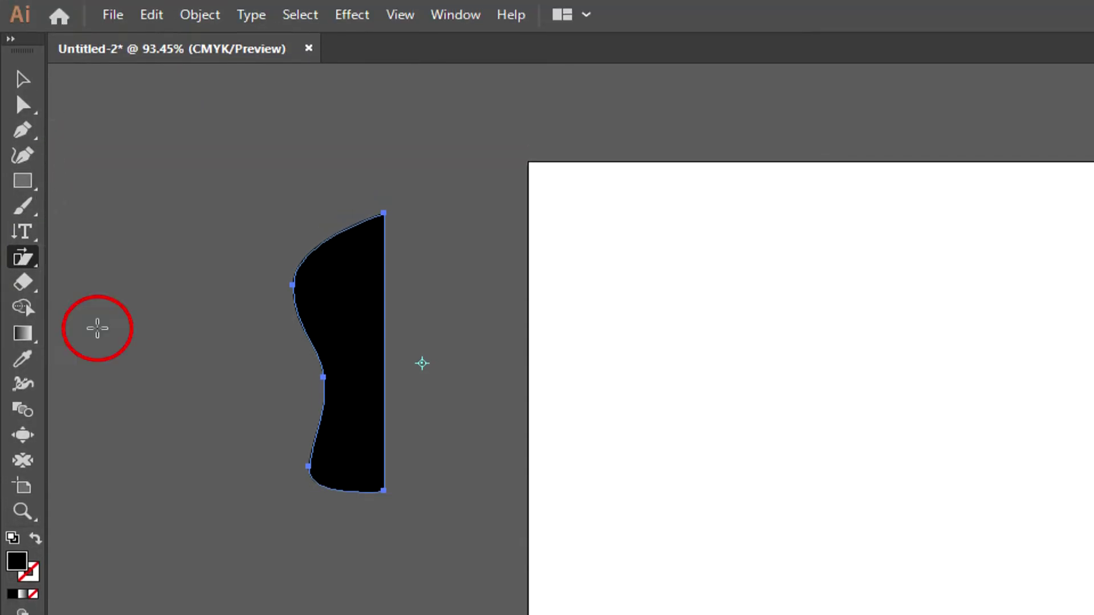
drag(386, 213, 418, 245)
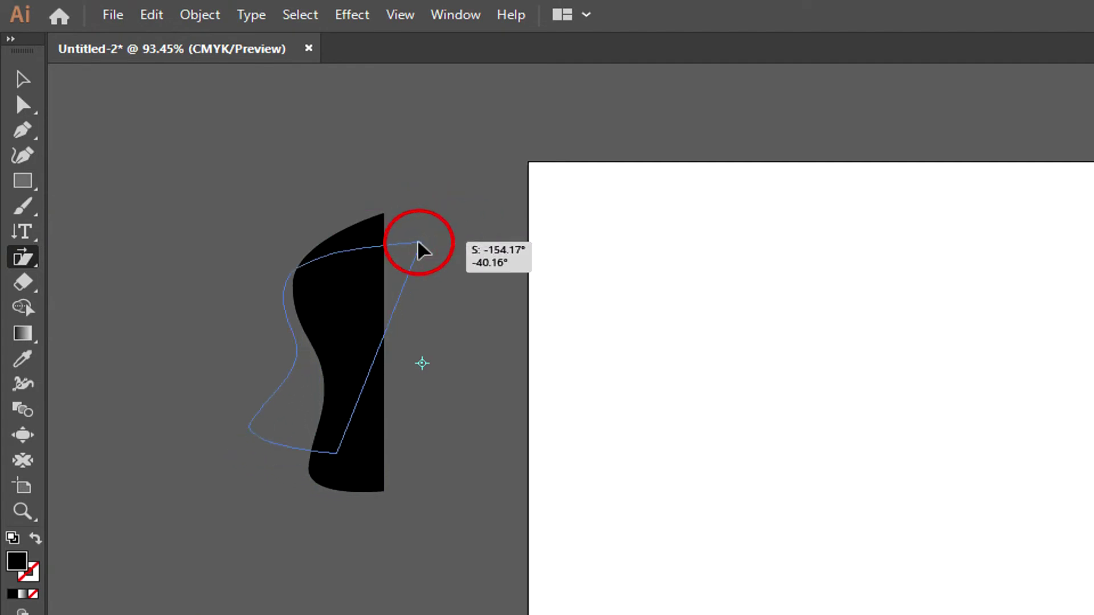
drag(419, 245, 288, 264)
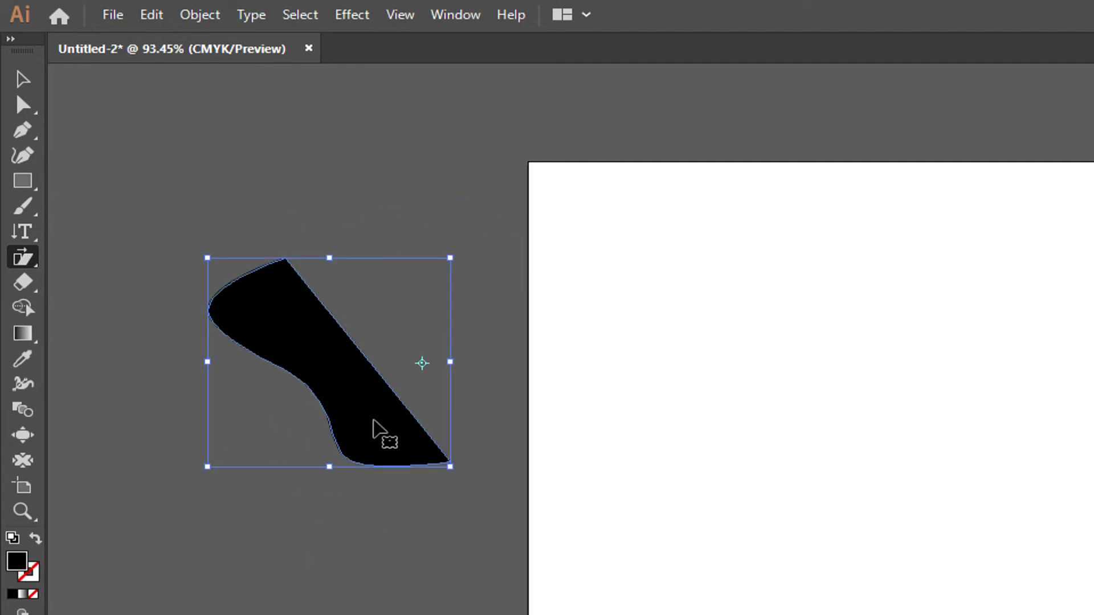
key(ctrl+z)
Step: Select the whole curved half-shape and delete it
key(a)
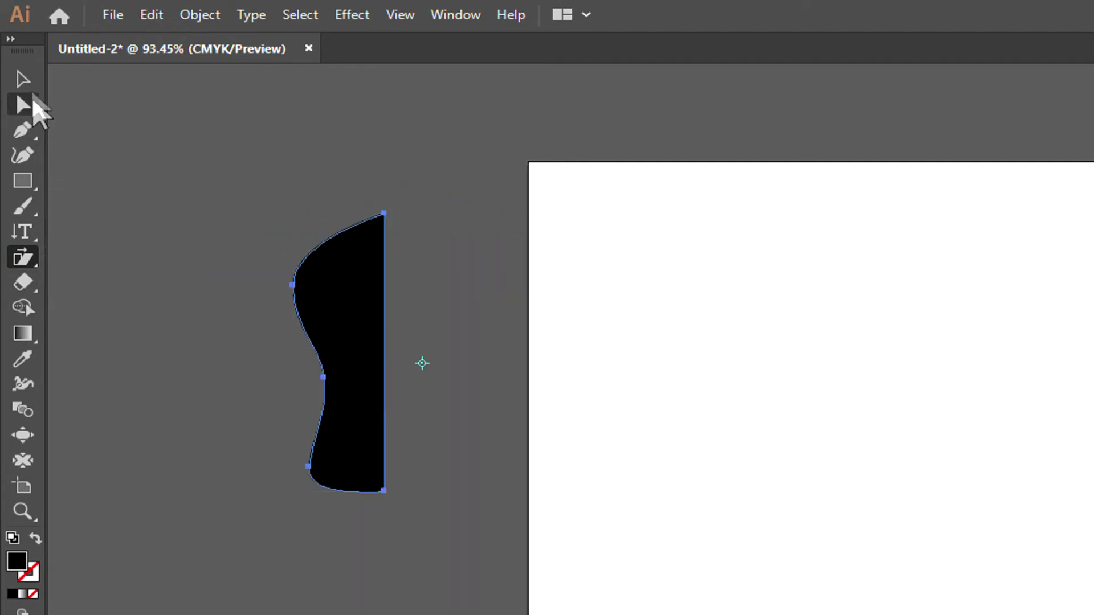
click(23, 79)
drag(205, 166, 493, 510)
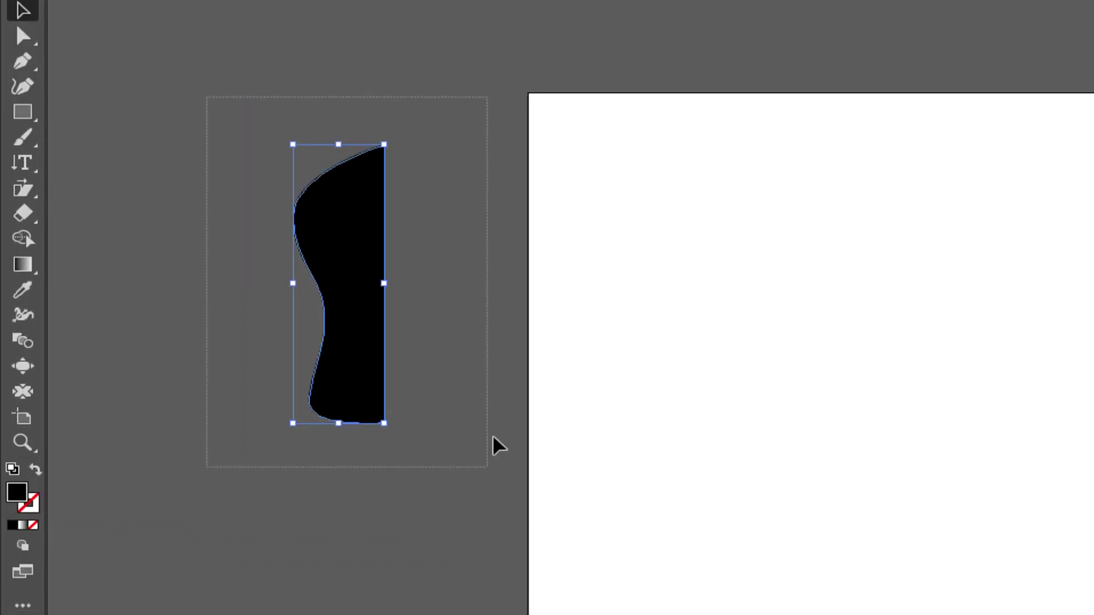
key(Delete)
click(22, 153)
Step: Draw a black rectangle left of the page and shear it into a leaning parallelogram
drag(327, 277, 445, 488)
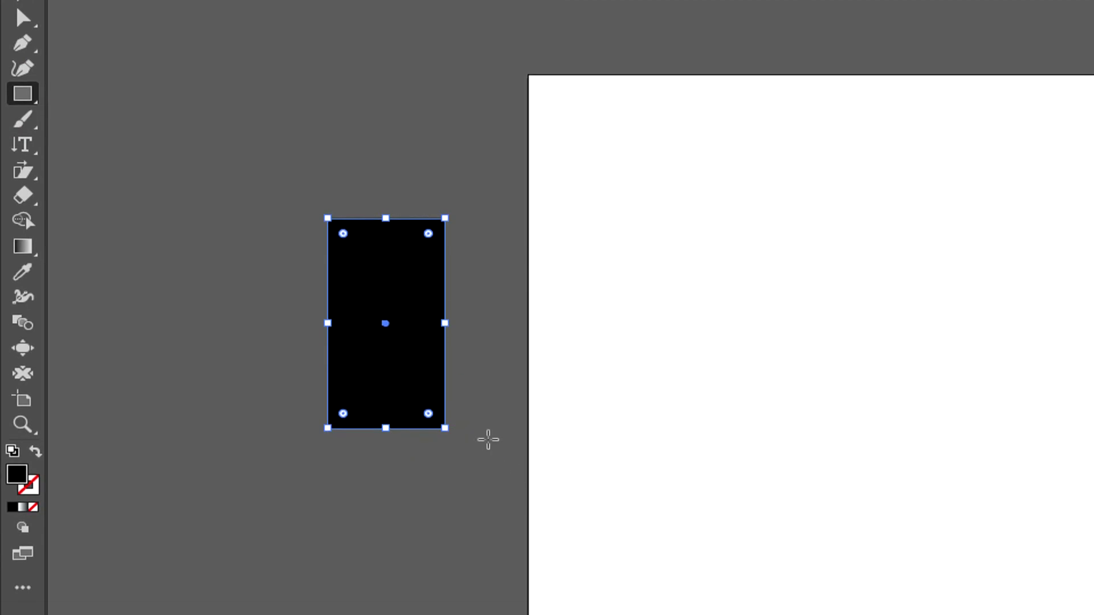
drag(24, 171, 115, 251)
click(115, 251)
mouse_move(392, 218)
mouse_down()
mouse_move(474, 221)
mouse_move(291, 305)
mouse_up()
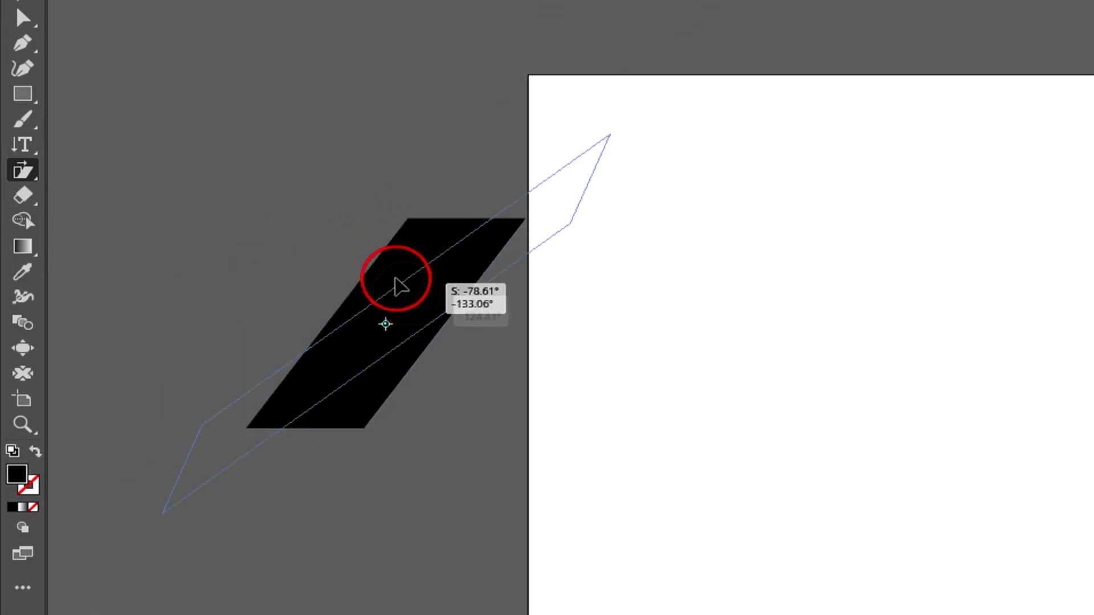
mouse_move(291, 305)
mouse_down()
mouse_move(380, 177)
mouse_move(411, 238)
mouse_move(420, 295)
mouse_up()
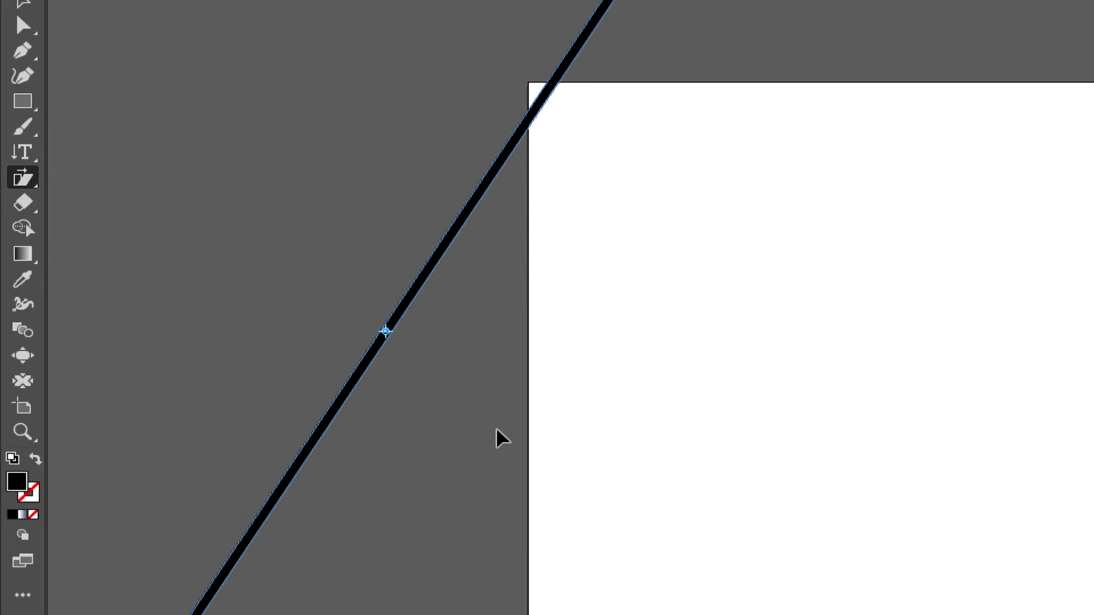
key(ctrl+z)
drag(430, 254, 319, 278)
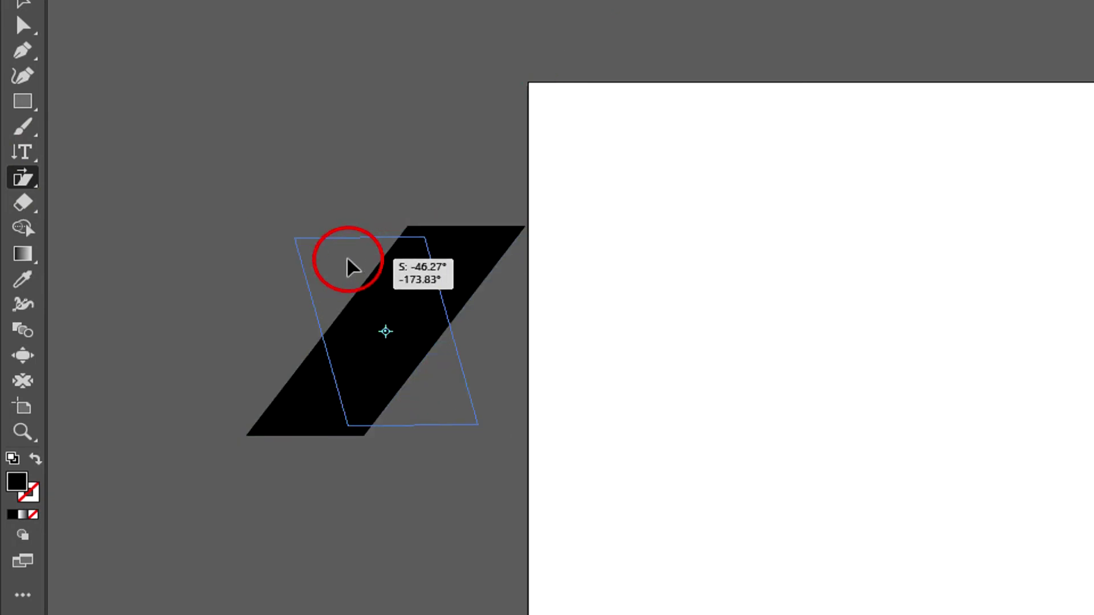
drag(319, 277, 306, 274)
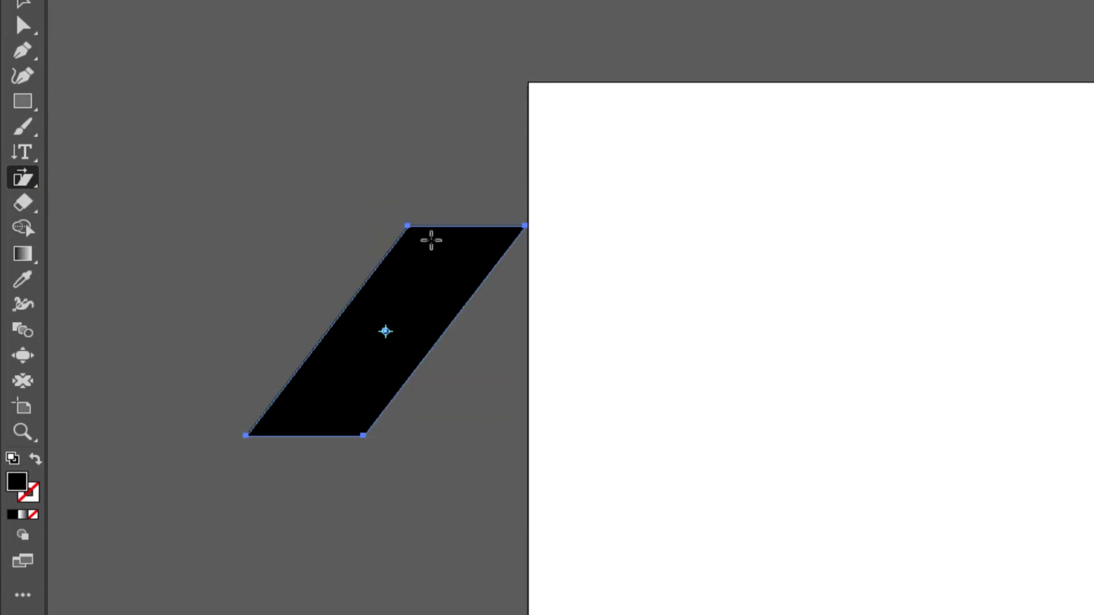
drag(438, 224, 256, 231)
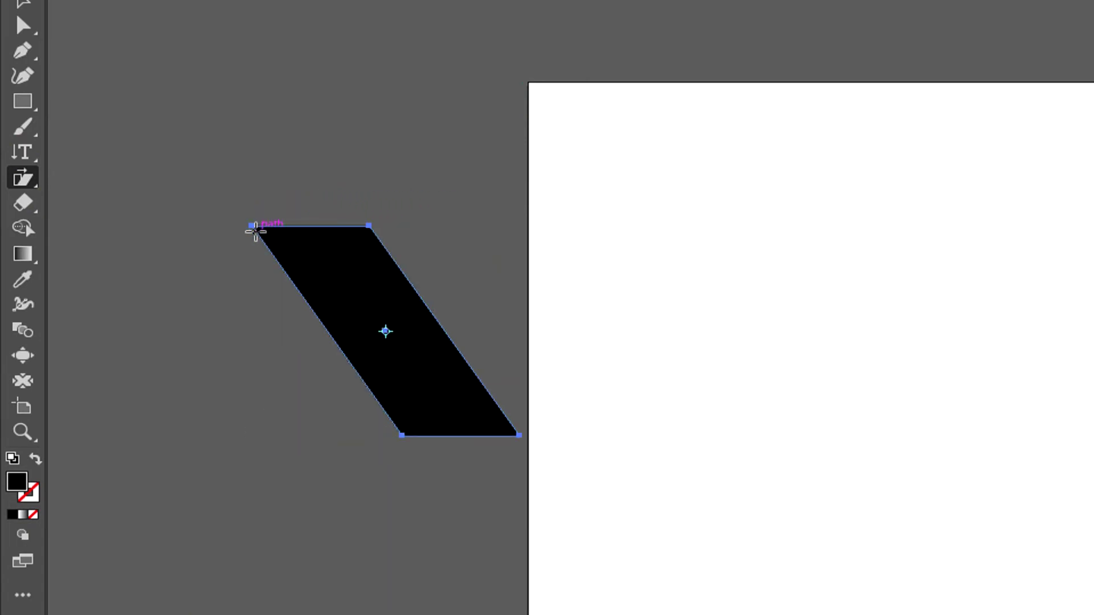
Step: Move the parallelogram up and left, then select and delete it
click(20, 179)
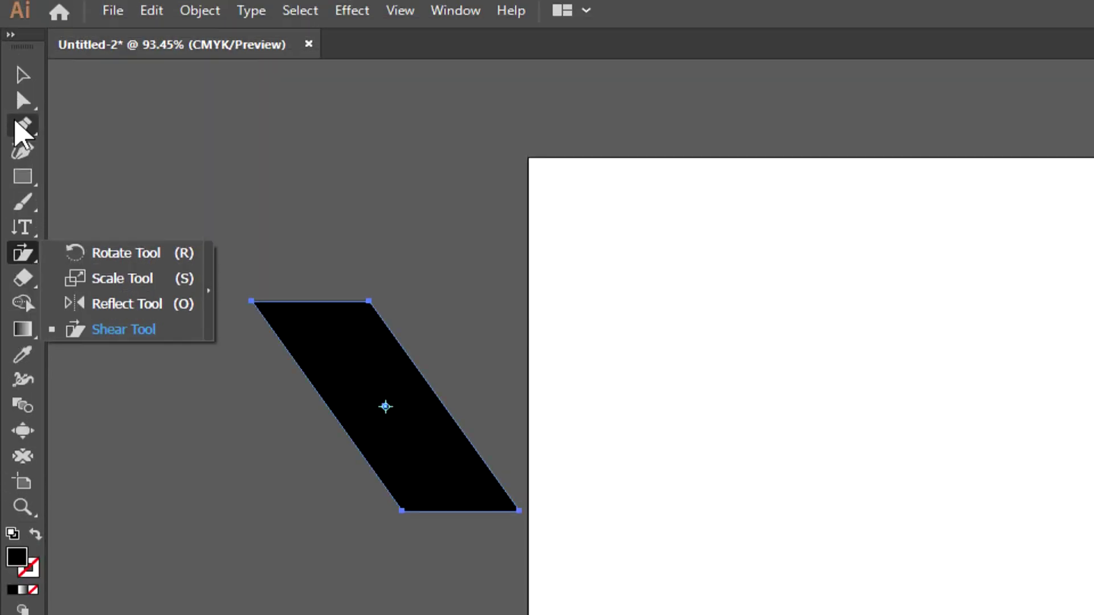
click(20, 81)
click(220, 247)
drag(378, 408, 343, 362)
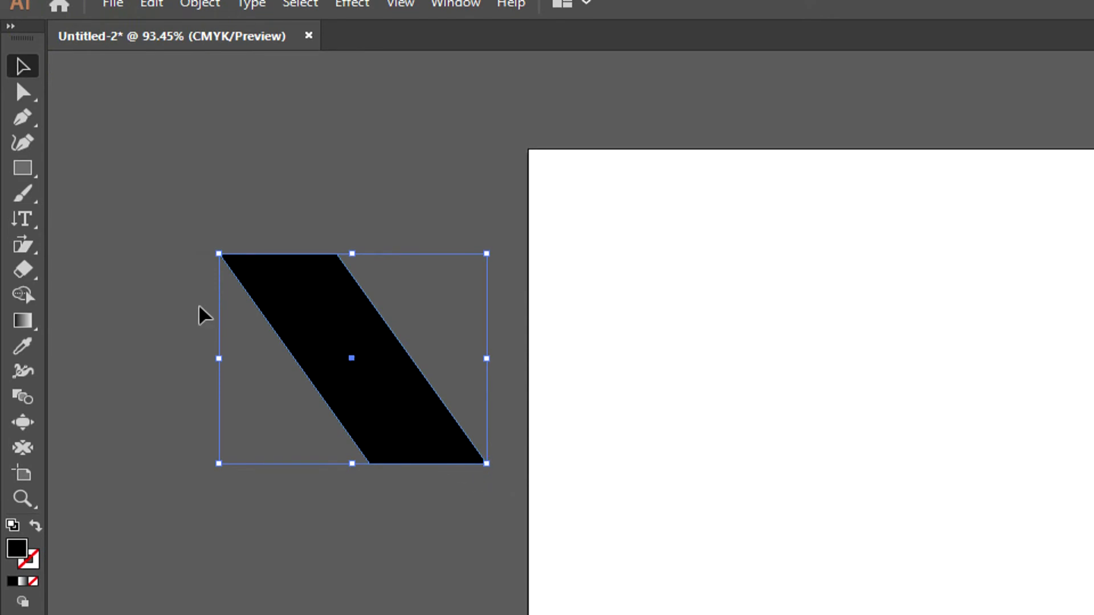
drag(152, 212, 484, 393)
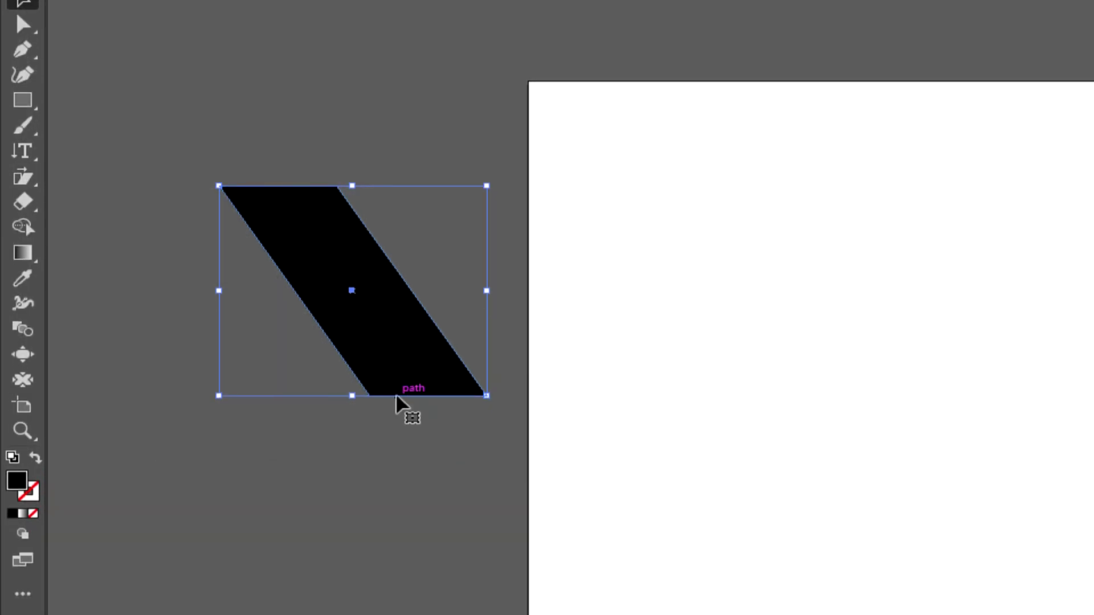
key(Delete)
Step: Draw a tall narrow black rectangle left of the artboard and select it
click(22, 100)
drag(354, 255, 424, 432)
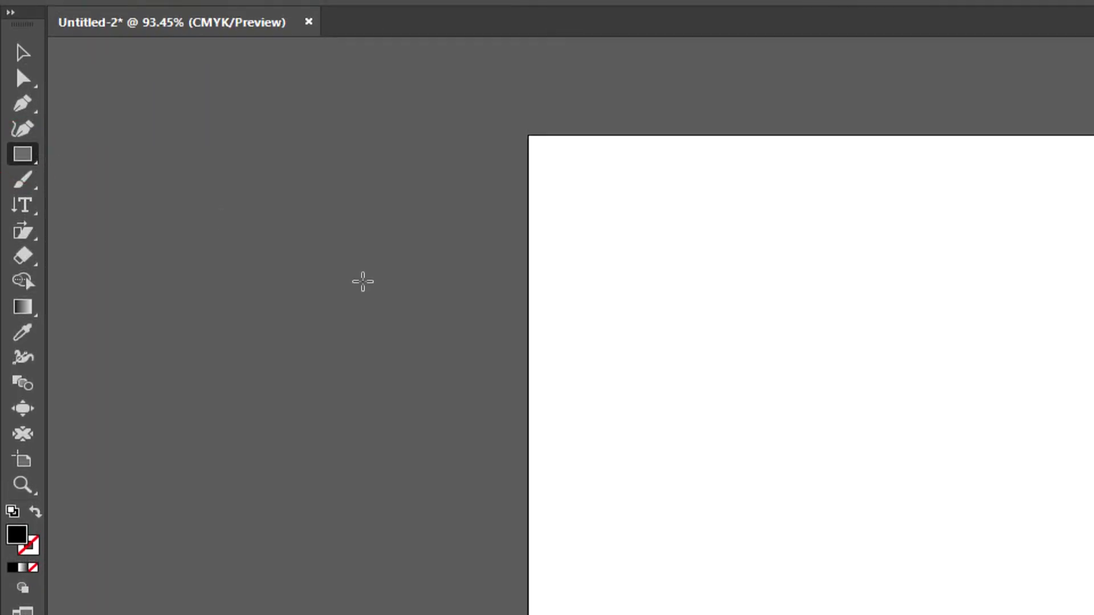
click(21, 55)
drag(289, 244, 501, 535)
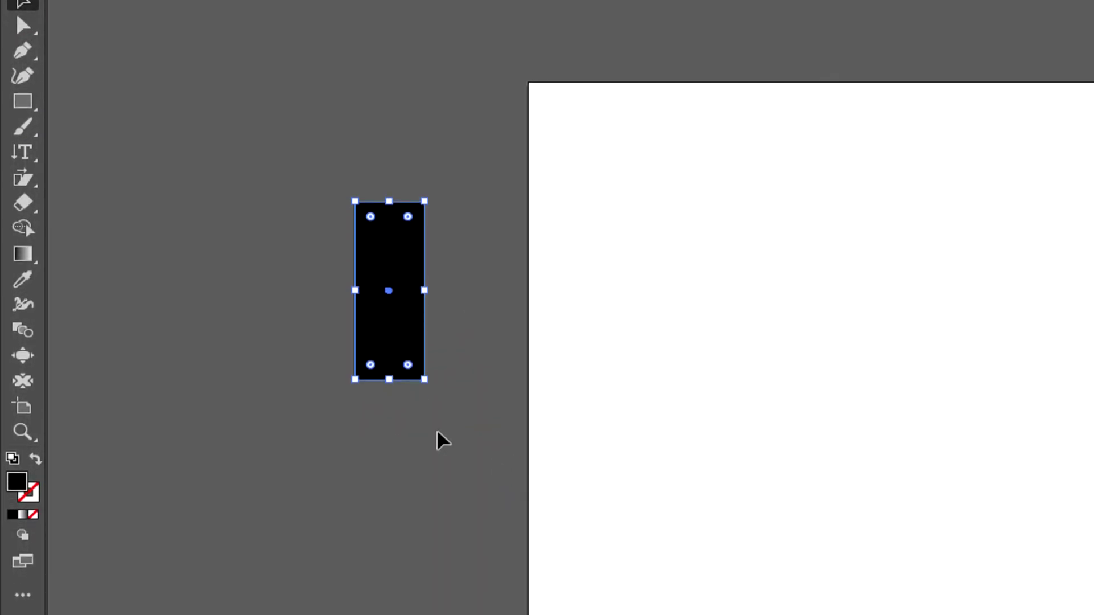
drag(23, 178, 76, 177)
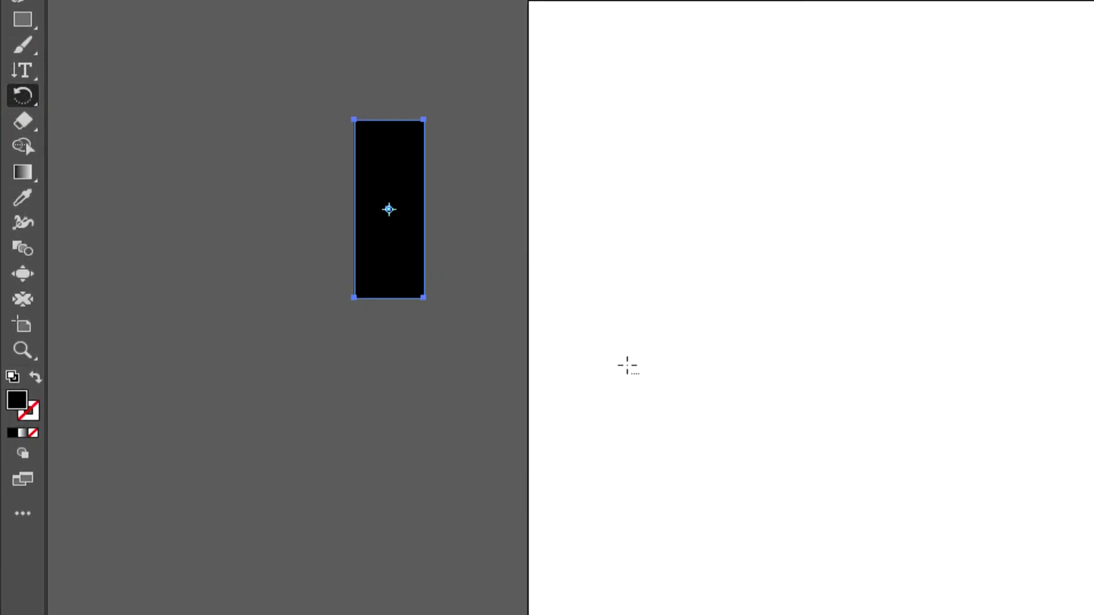
Step: Delete the black rectangle, then draw and delete a trial hexagon on the pasteboard
click(22, 79)
drag(364, 342, 251, 283)
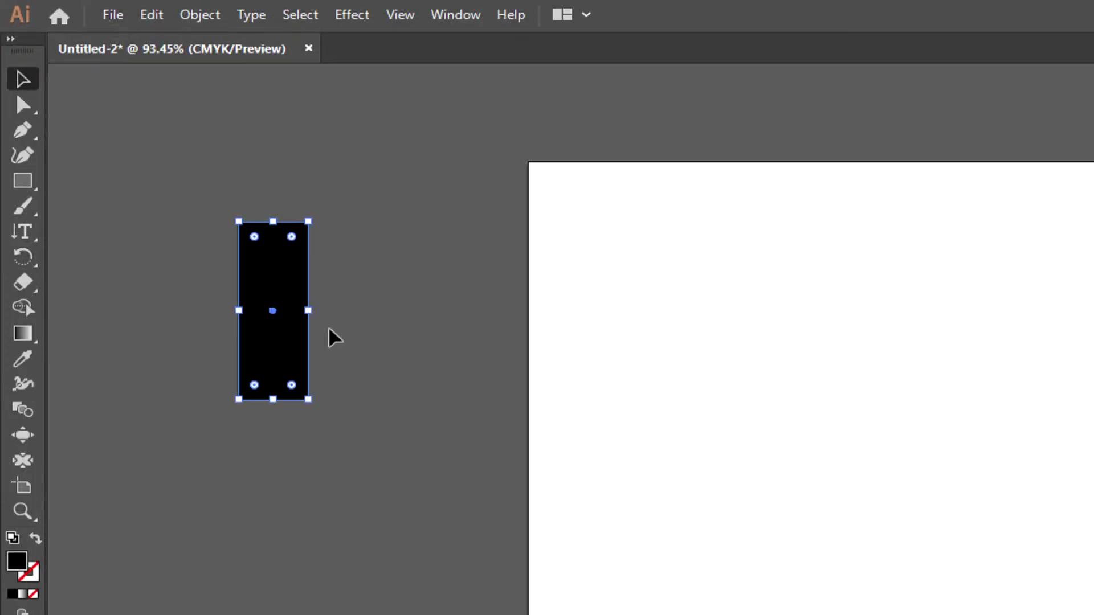
key(Delete)
drag(23, 172, 104, 220)
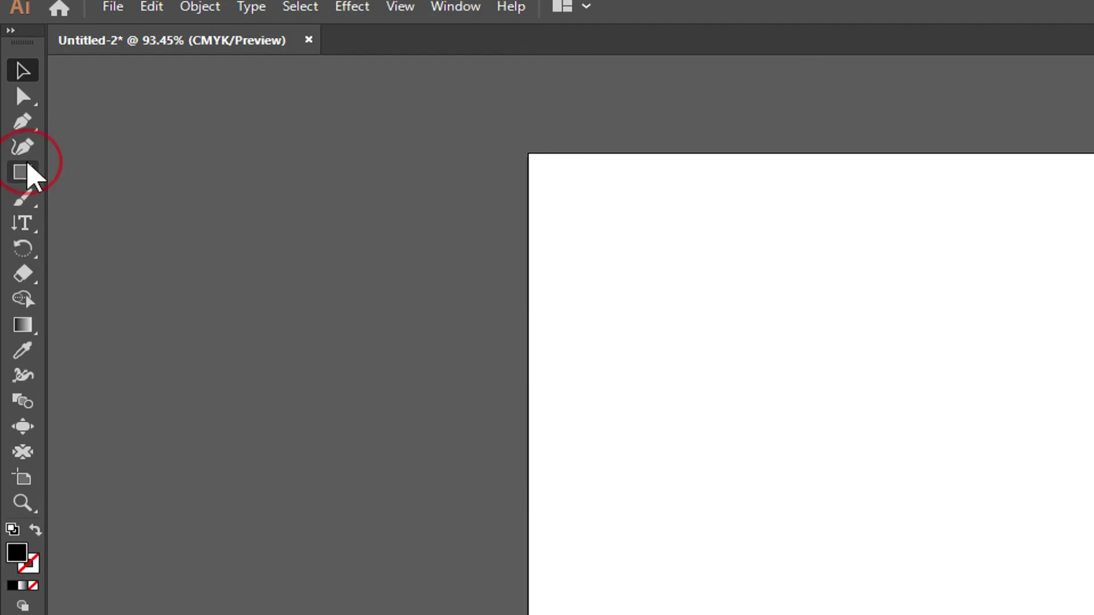
drag(294, 305, 376, 373)
key(Delete)
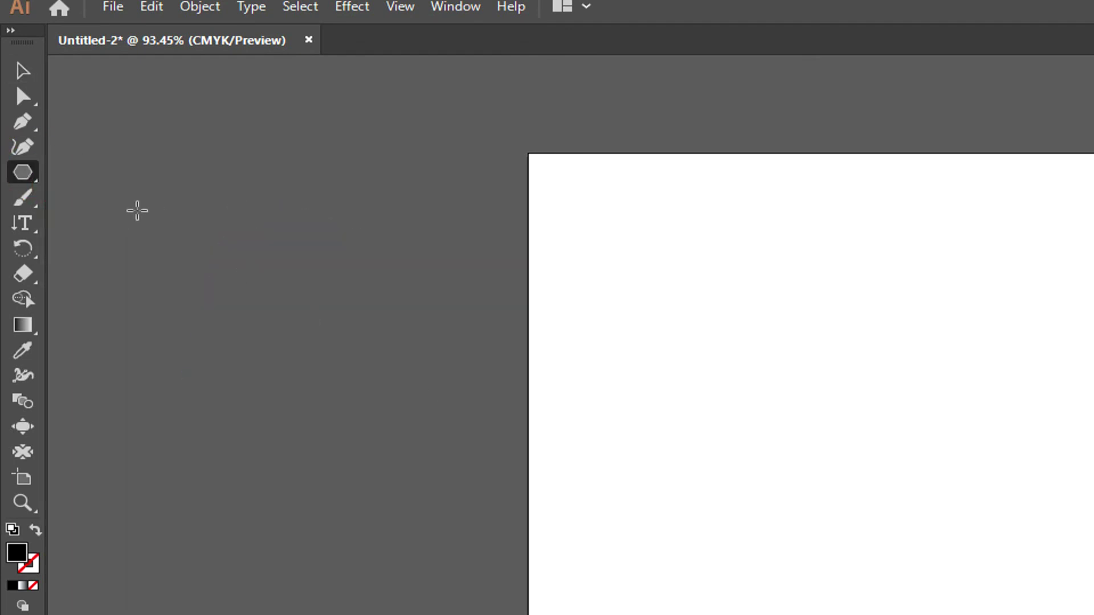
Step: Draw a large black circle over the artboard's left edge with the Ellipse Tool
click(22, 176)
drag(21, 176, 125, 198)
mouse_move(351, 328)
mouse_down()
mouse_move(491, 472)
mouse_move(594, 550)
mouse_up()
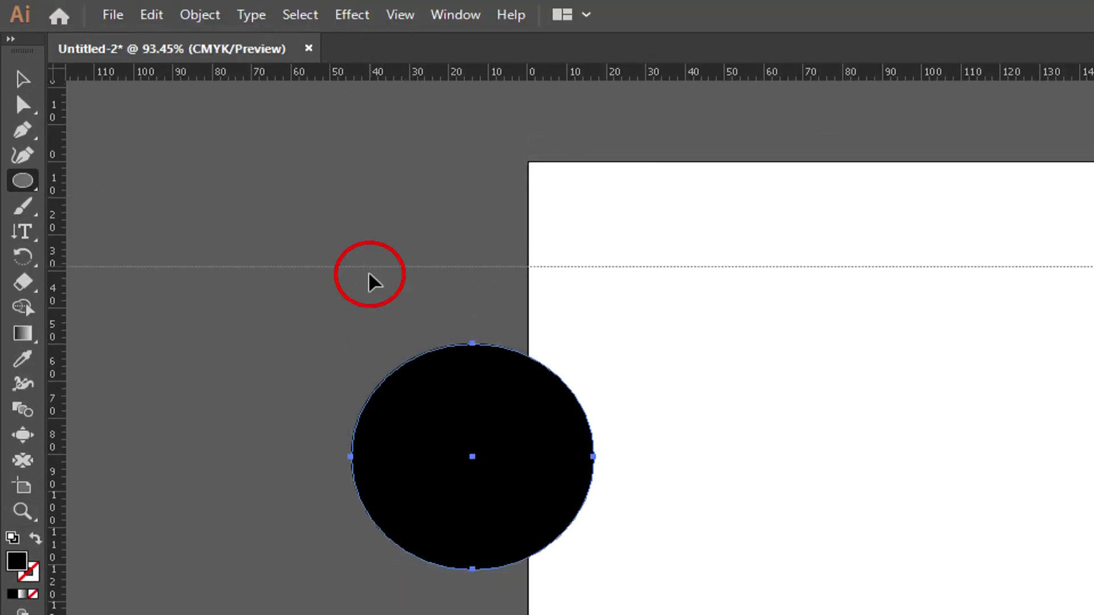
Step: Select and deselect the black circle several times to locate its centre, leaving it deselected
key(ctrl+shift+a)
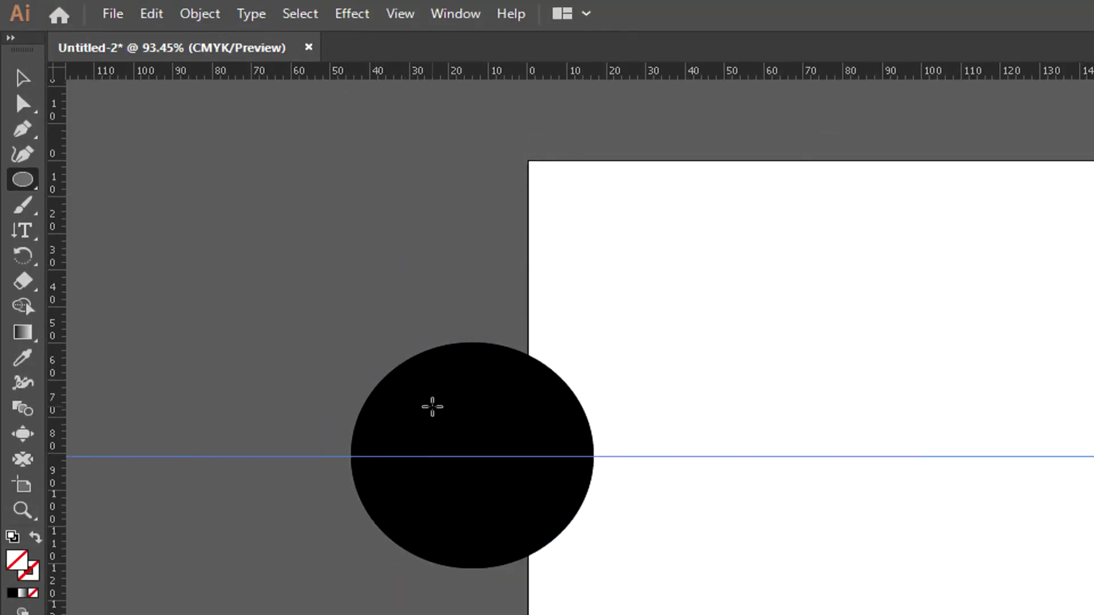
click(23, 79)
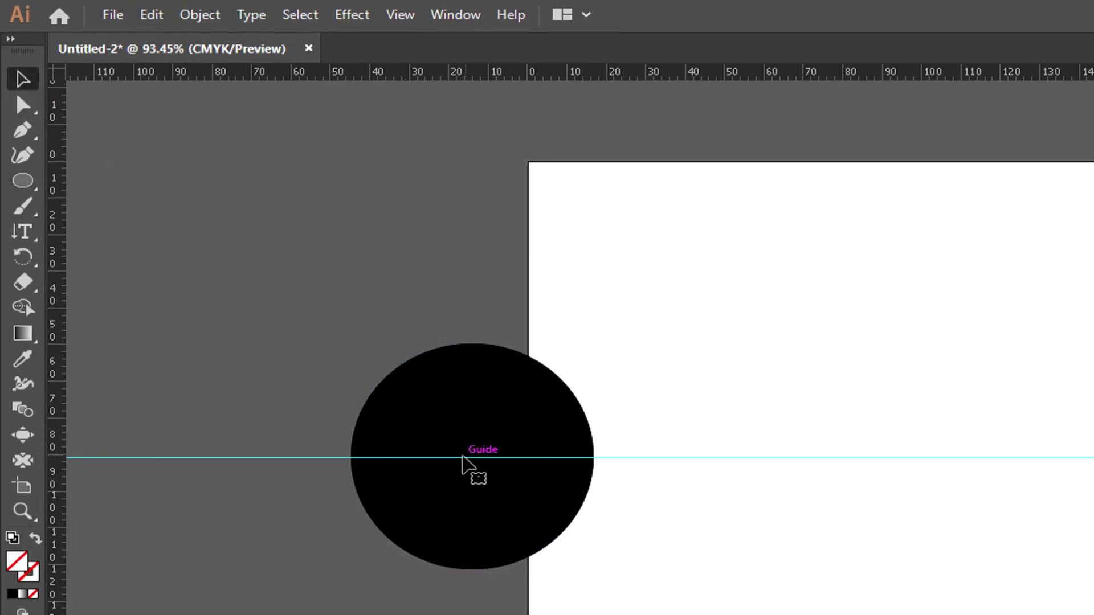
click(489, 416)
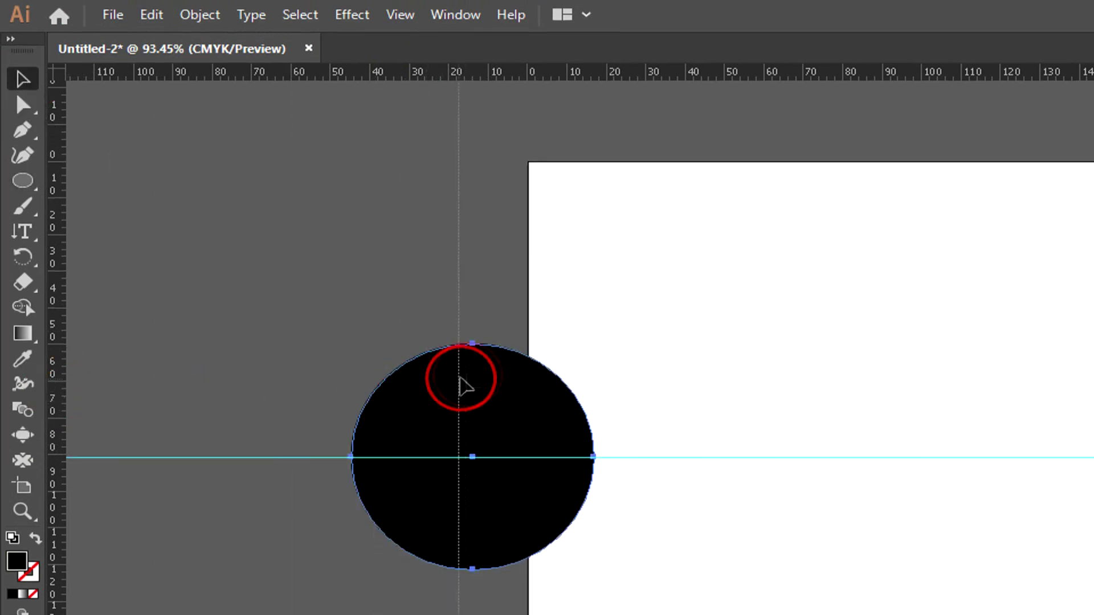
key(ctrl+shift+a)
click(530, 420)
click(775, 314)
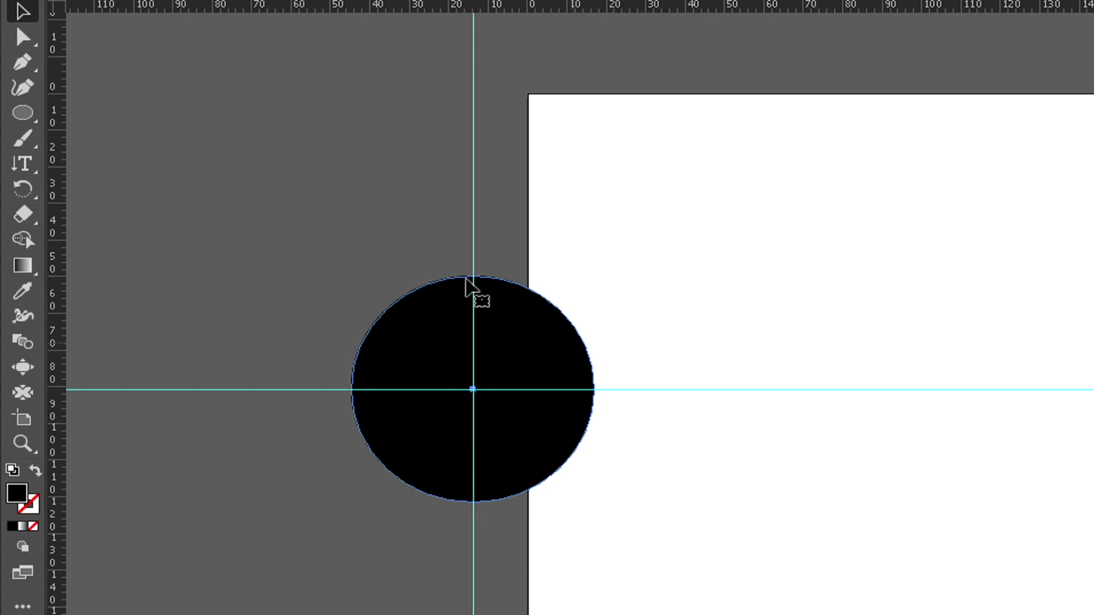
click(473, 302)
click(721, 279)
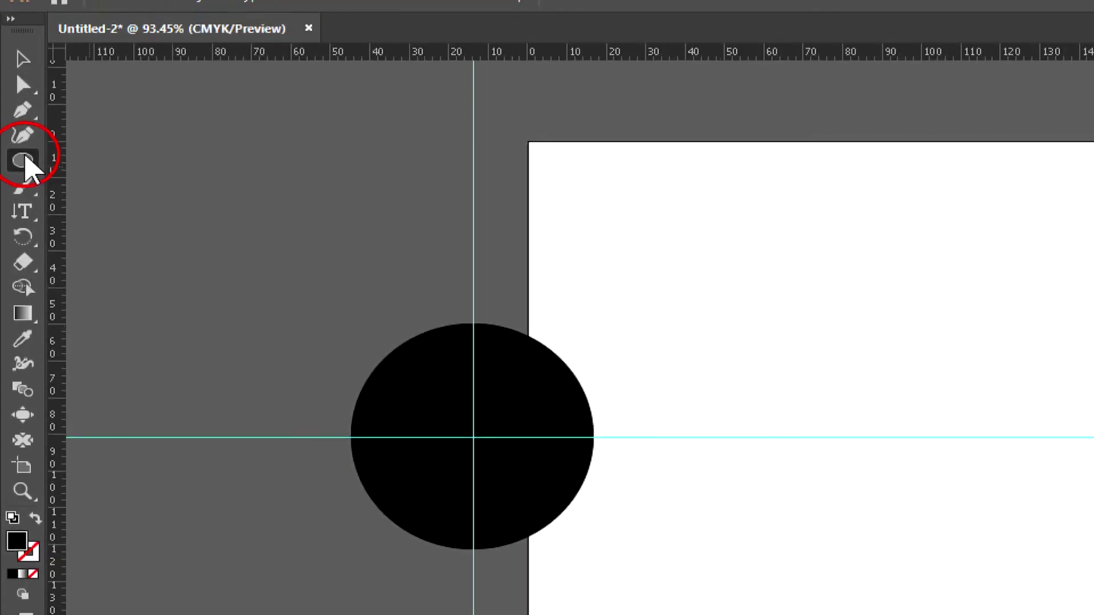
Step: Draw a narrow black bar above the circle on the vertical guide and select it
drag(24, 148, 86, 149)
drag(456, 188, 489, 315)
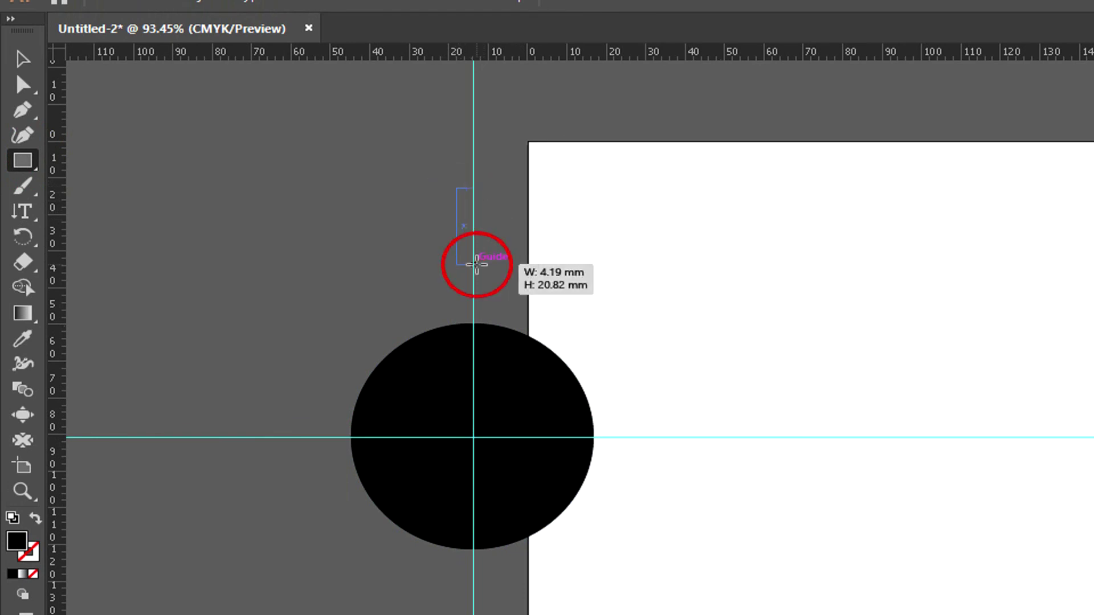
key(v)
click(450, 279)
click(457, 275)
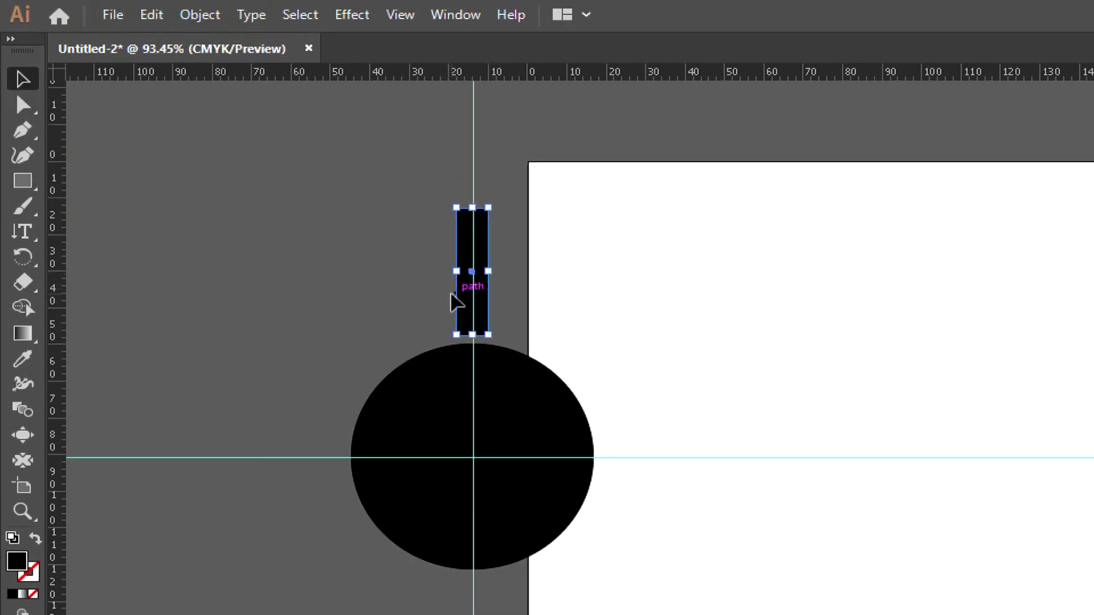
Step: Make a copy of the bar rotated 360/10 degrees around the circle's centre
click(25, 258)
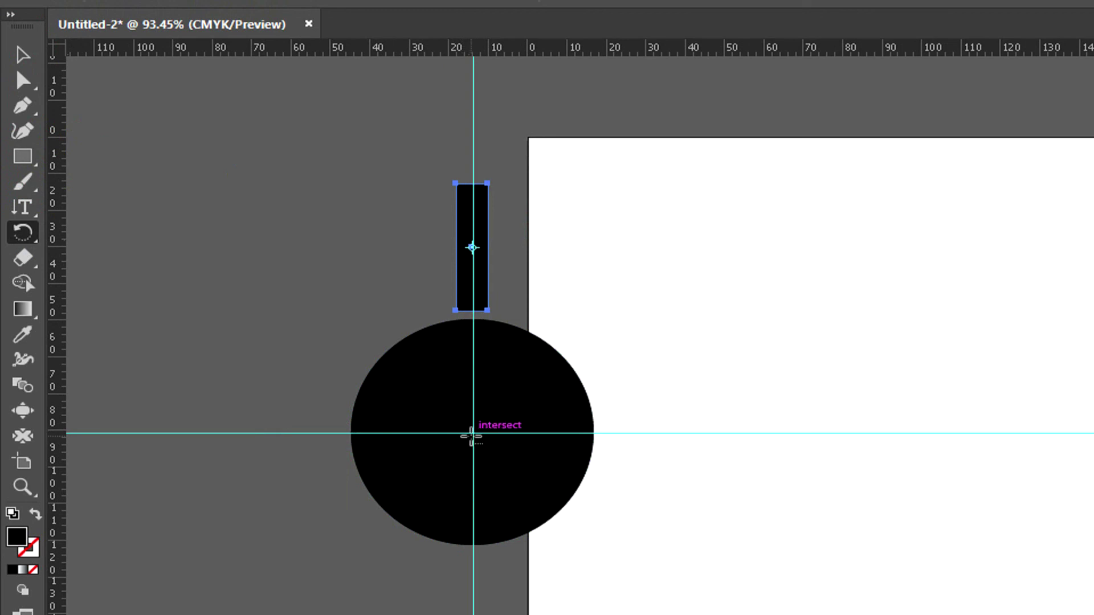
click(473, 433)
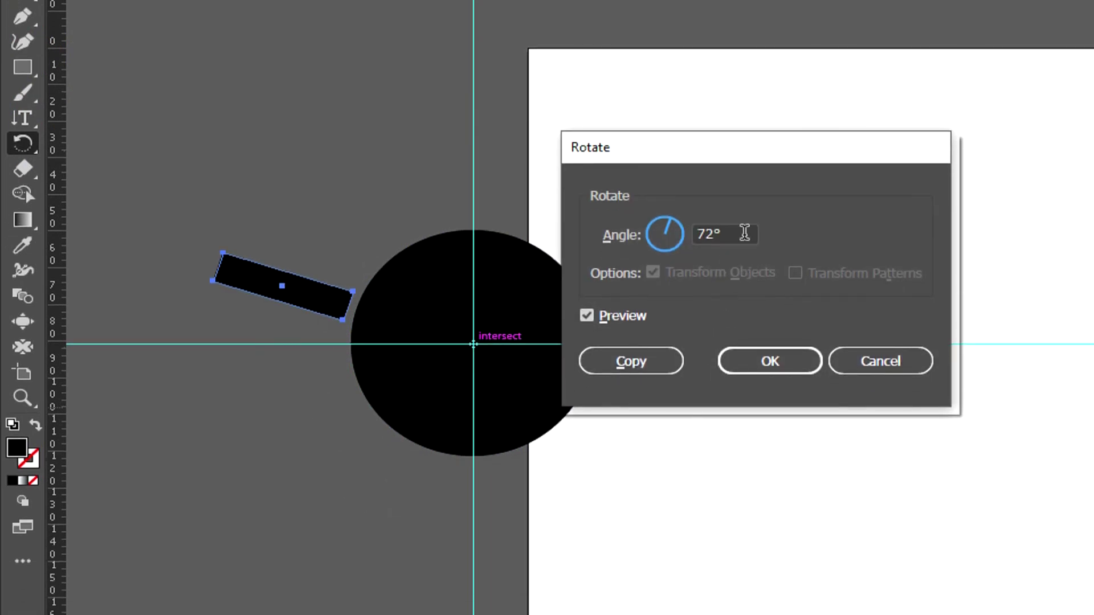
double_click(698, 233)
text(360/10)
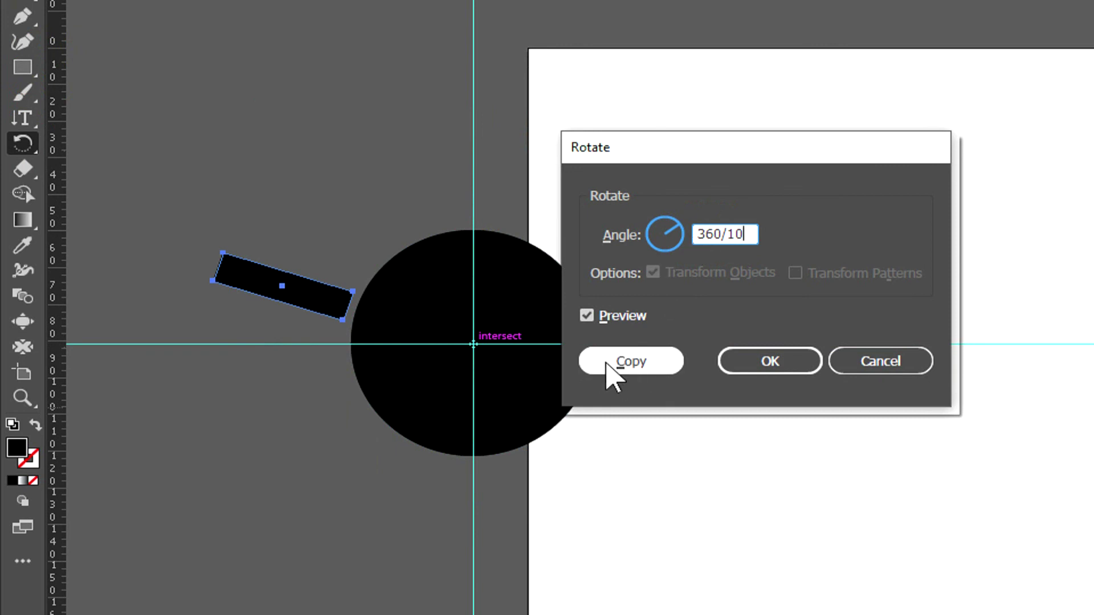
click(608, 366)
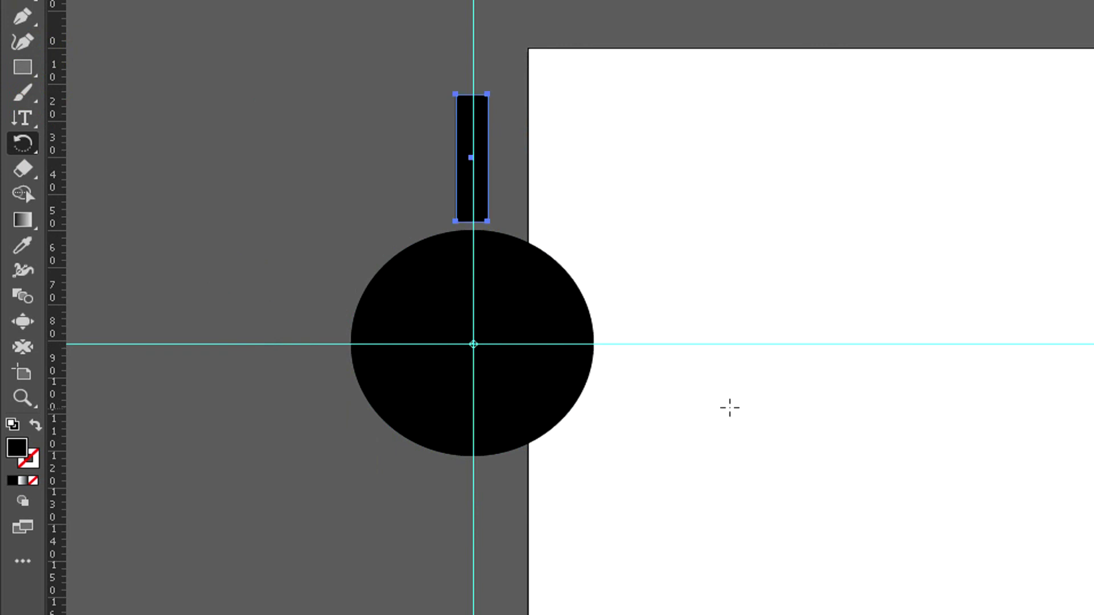
Step: Repeat the rotated bar copy twice with Ctrl+D, then undo back to the single bar
key(ctrl+d)
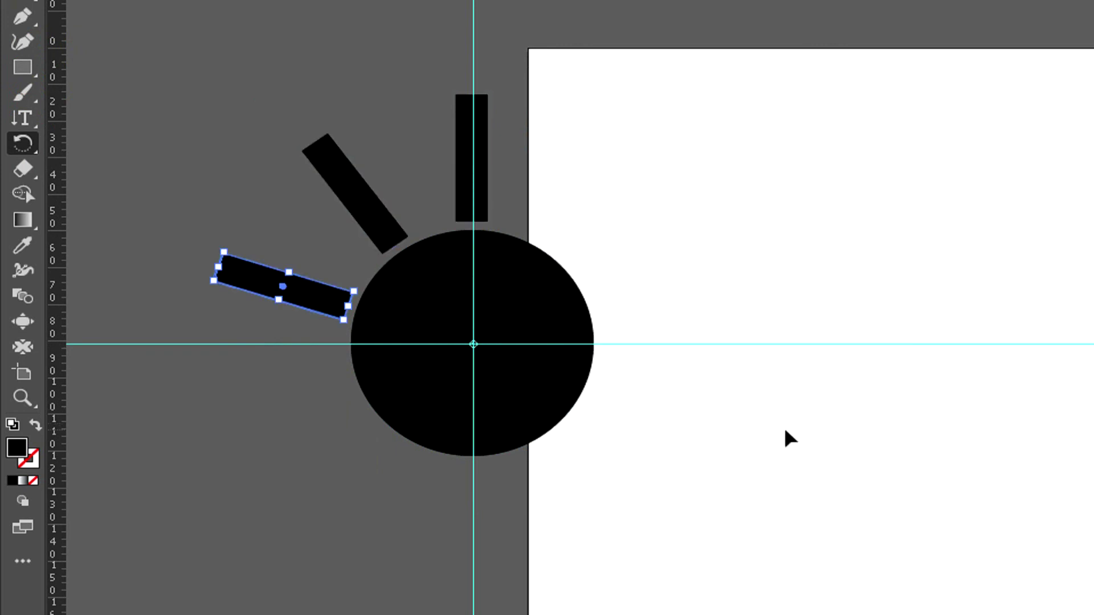
key(ctrl+d)
key(ctrl+d)
key(ctrl+d)
key(ctrl+d)
key(ctrl+d)
key(ctrl+d)
key(ctrl+d)
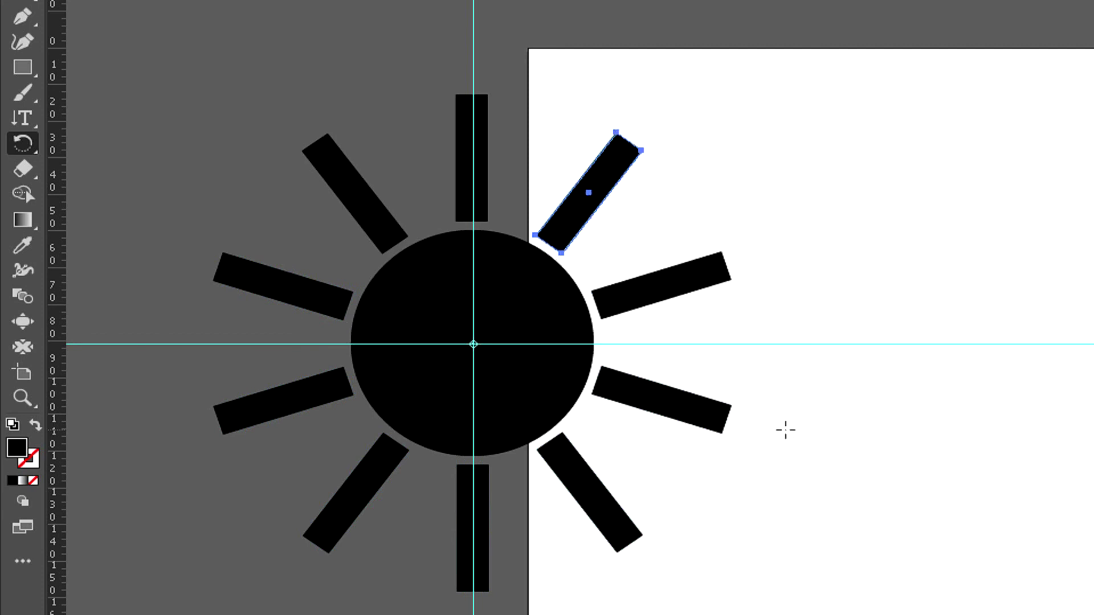
key(ctrl+z)
key(ctrl+z)
key(ctrl+z)
key(ctrl+z)
key(ctrl+z)
key(ctrl+z)
key(ctrl+z)
key(ctrl+z)
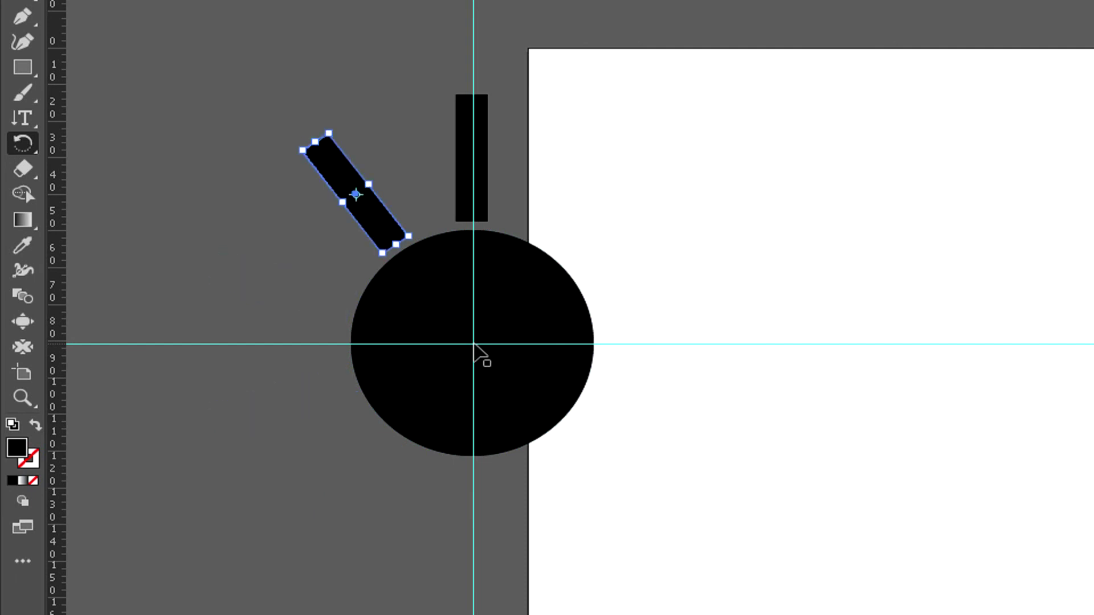
key(ctrl+z)
scroll(156, 134, up, 2)
click(24, 176)
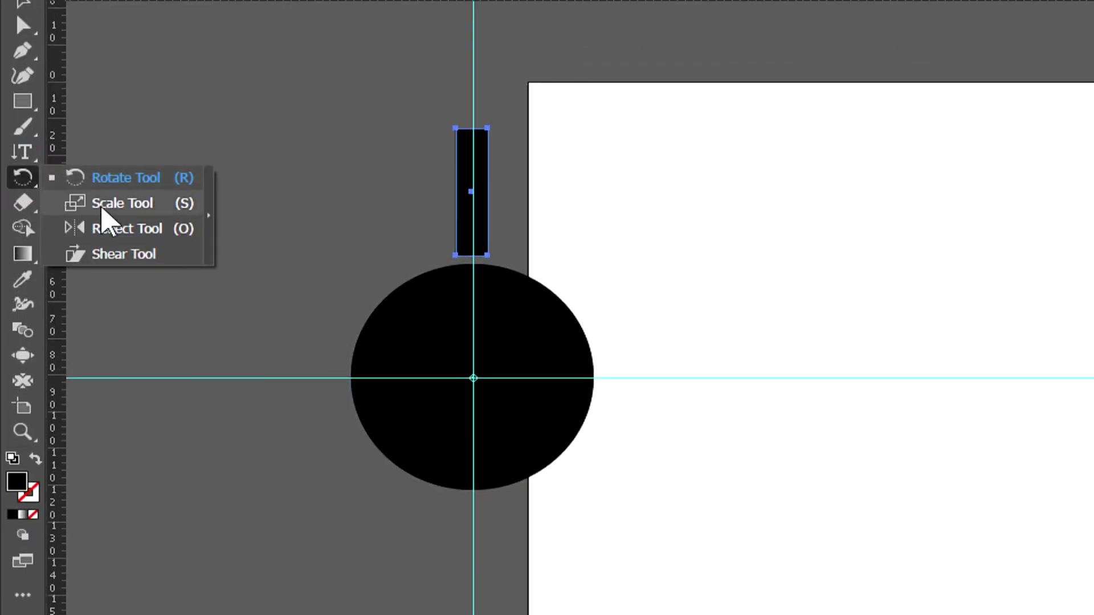
Step: Scale the bar horizontally into a broad black rectangle, then deselect it
click(119, 204)
mouse_move(477, 185)
mouse_down()
mouse_move(519, 185)
mouse_move(484, 162)
mouse_up()
click(24, 179)
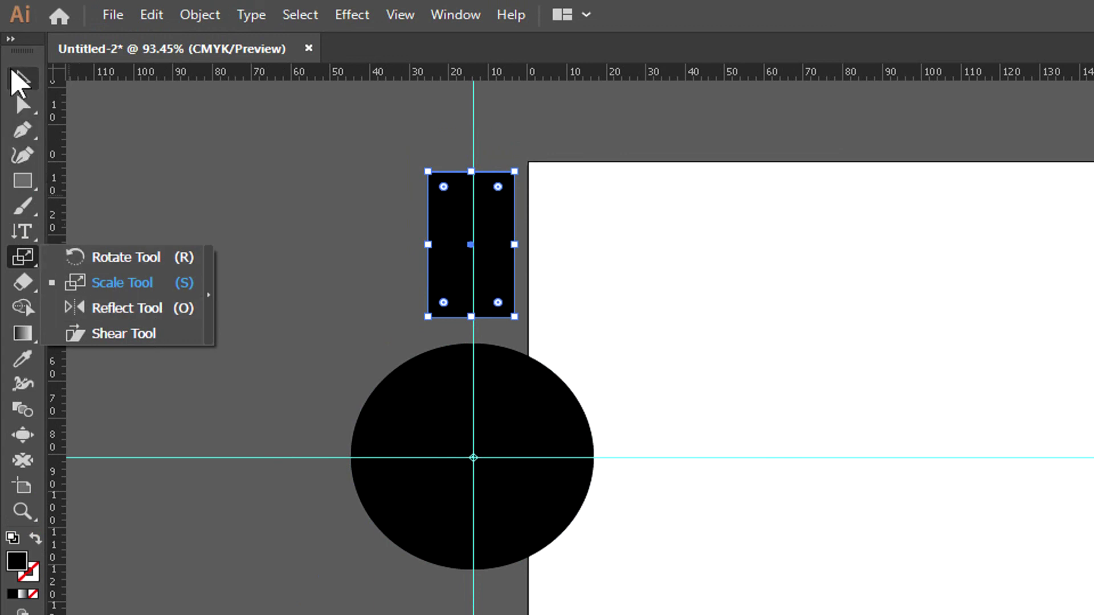
click(23, 80)
click(219, 266)
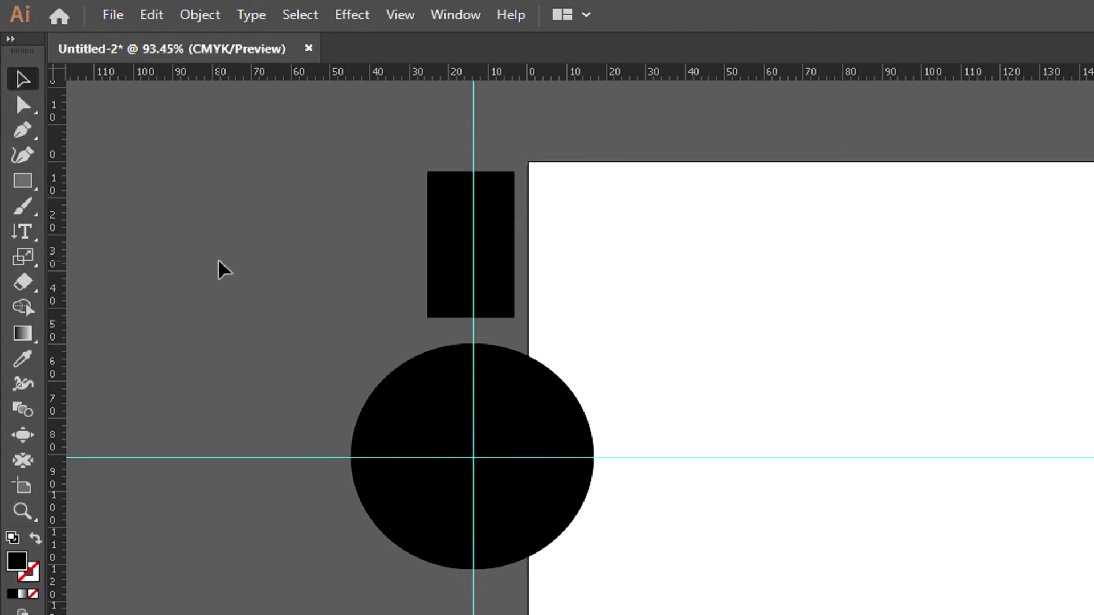